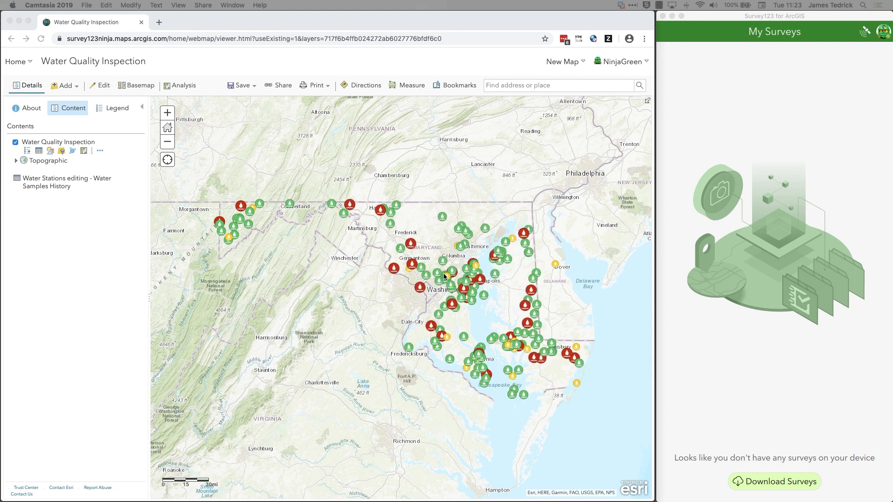
Inspect the attributes and related sample records of the green water station southwest of Frederick, and close its details.
click(404, 251)
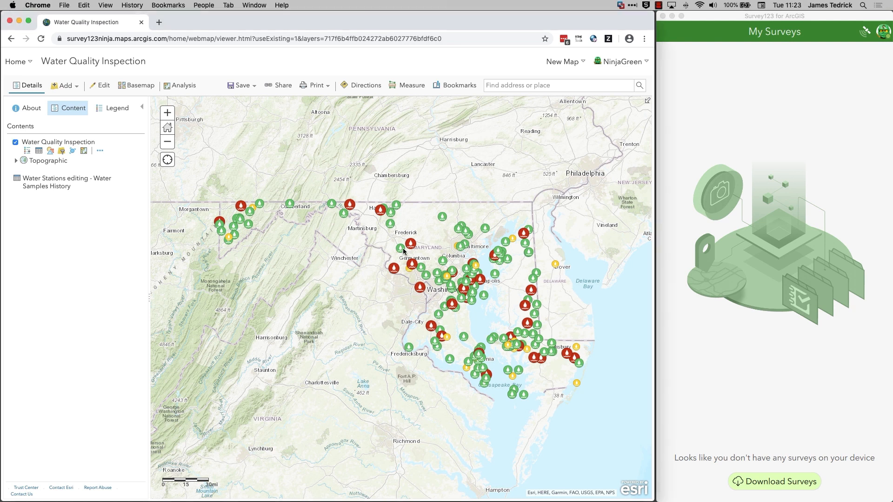
click(401, 248)
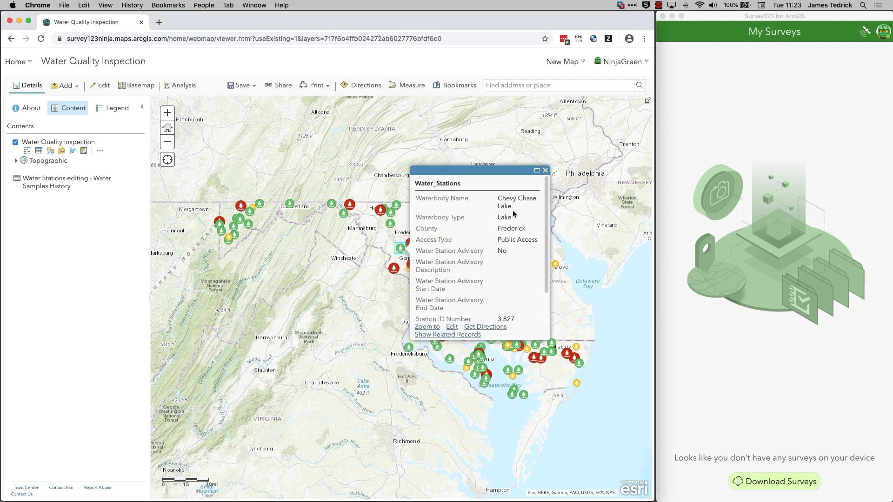
scroll(544, 239, down, 2)
scroll(544, 241, down, 1)
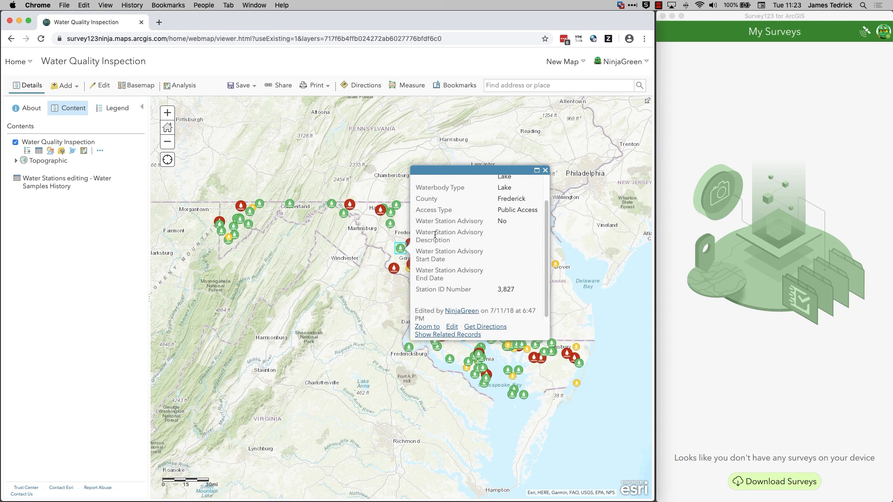
click(445, 335)
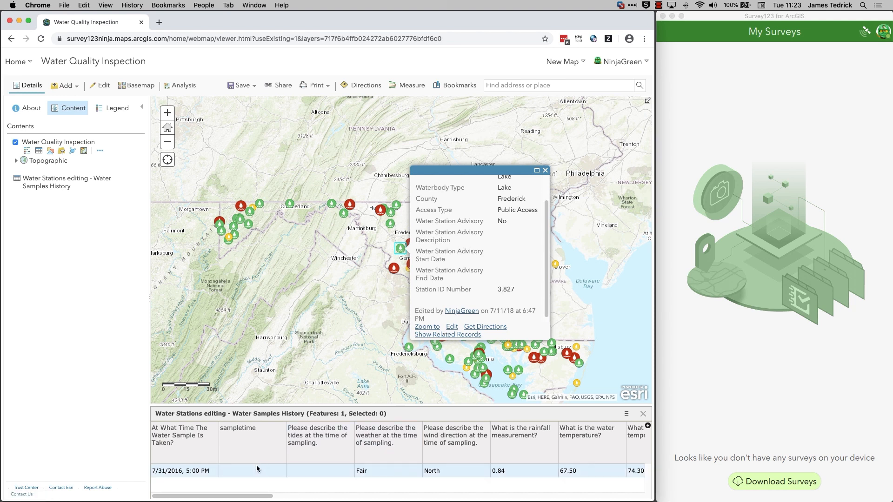
click(545, 170)
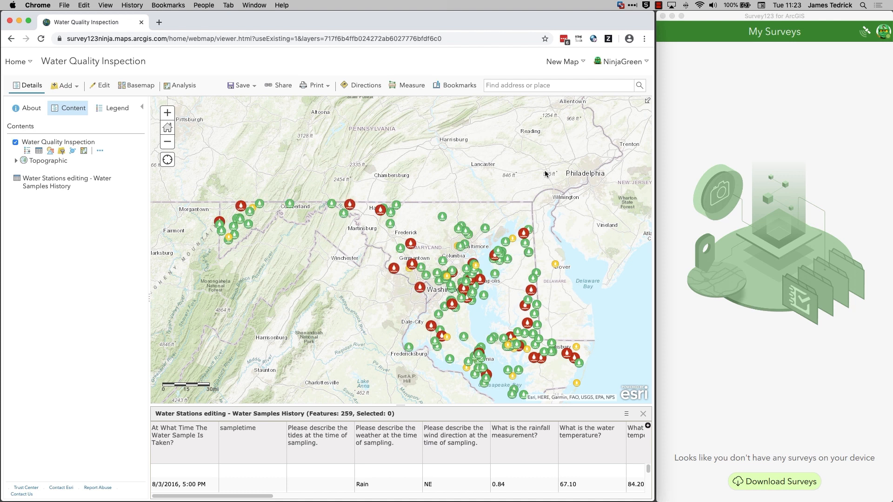
Switch to Survey123 Connect and start a new survey based on the Water Quality Inspection feature service, found by searching "Water Qua".
key(ctrl+Right)
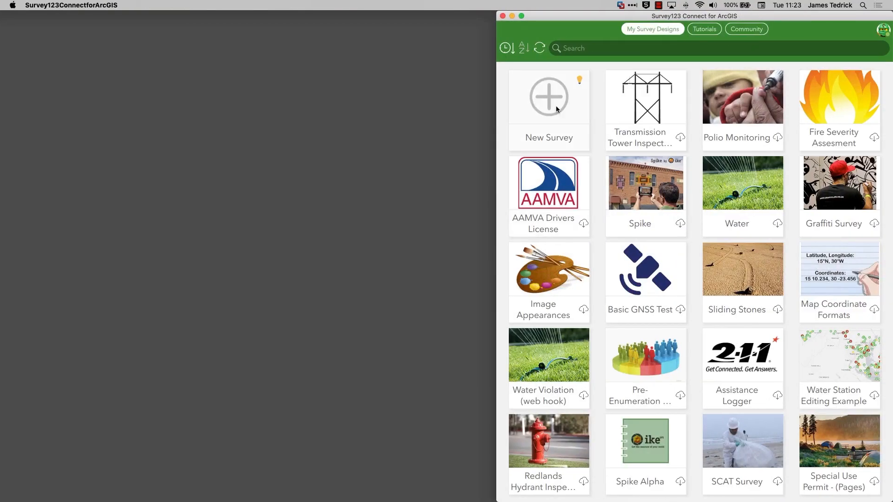
click(556, 109)
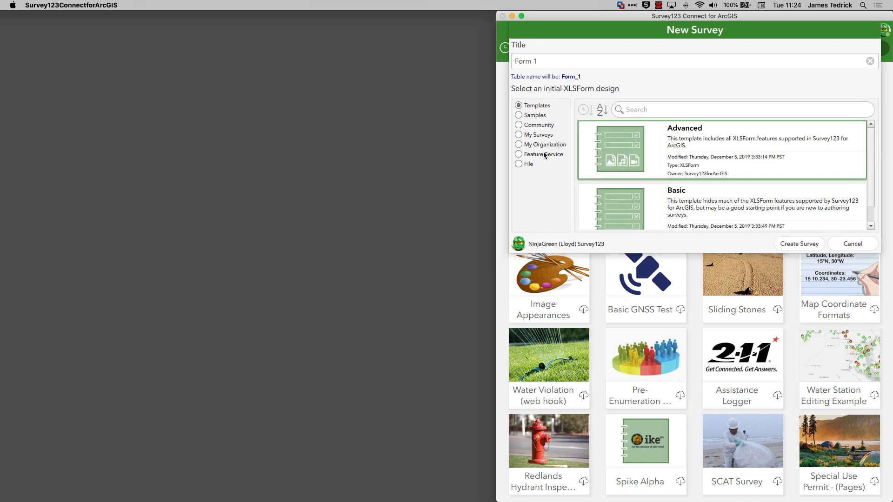
click(544, 155)
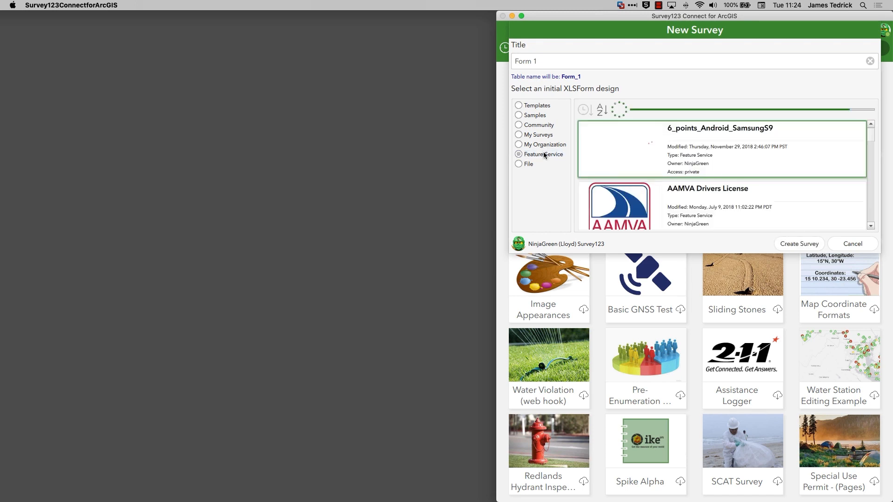
drag(870, 134, 870, 149)
click(733, 109)
text(Water Qua)
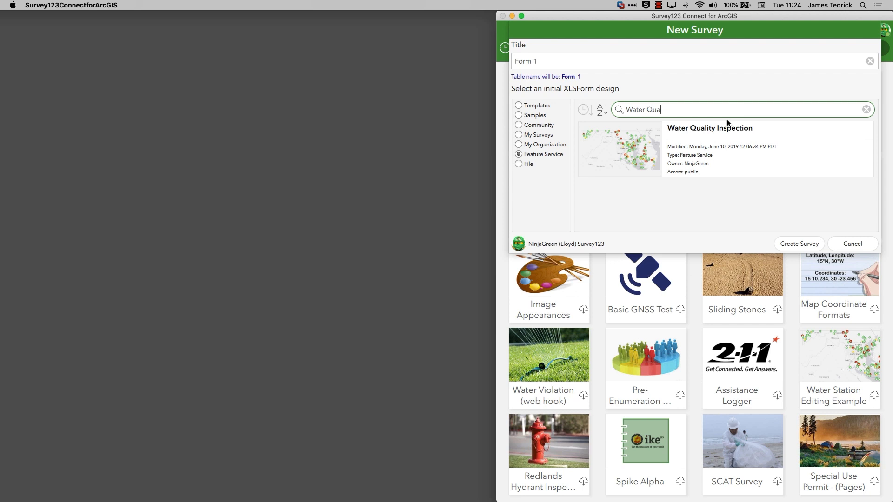
click(721, 136)
Title the new survey "Water Station Inspection" and create it.
drag(542, 61, 498, 57)
text(Water)
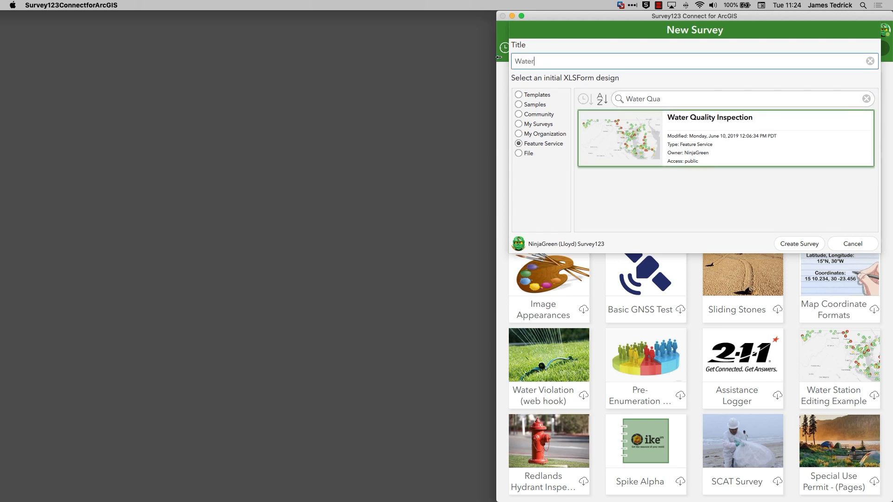
text( Station Inspection)
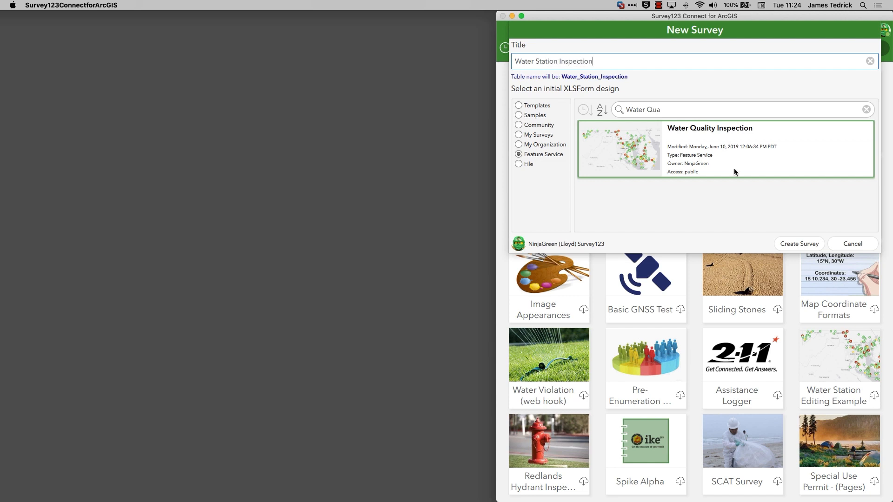
click(798, 243)
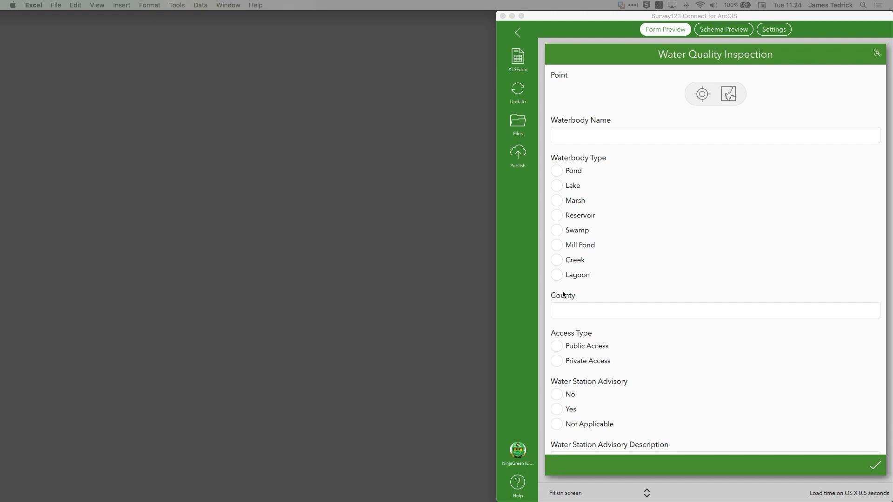
Fit the XLSForm workbook window beside the form preview and enlarge the survey sheet to 140%.
drag(638, 287, 318, 13)
drag(522, 261, 502, 501)
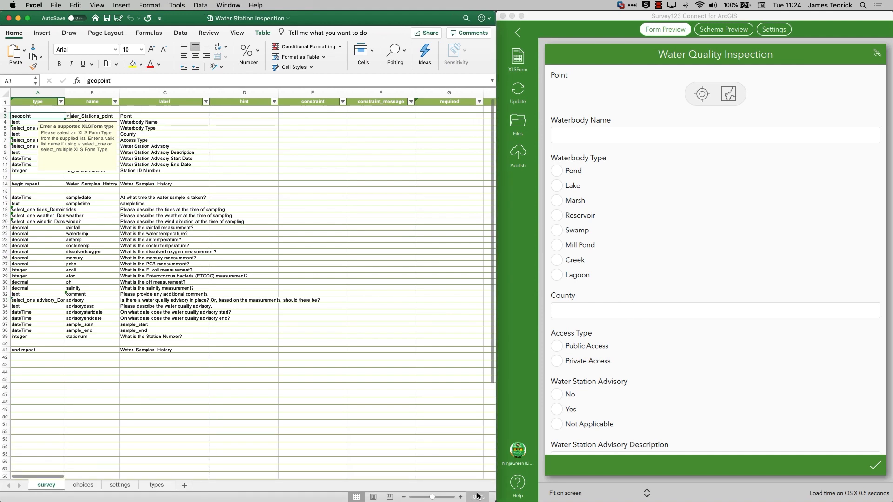
click(460, 497)
click(460, 496)
click(460, 496)
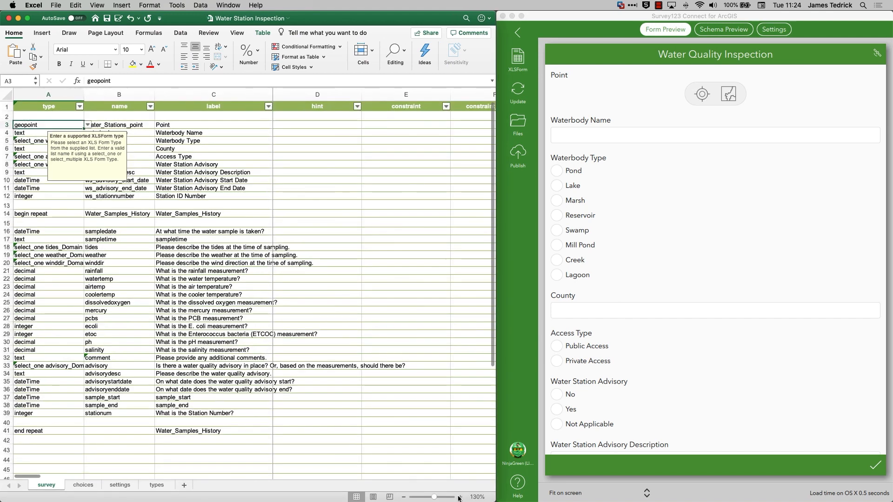
click(460, 497)
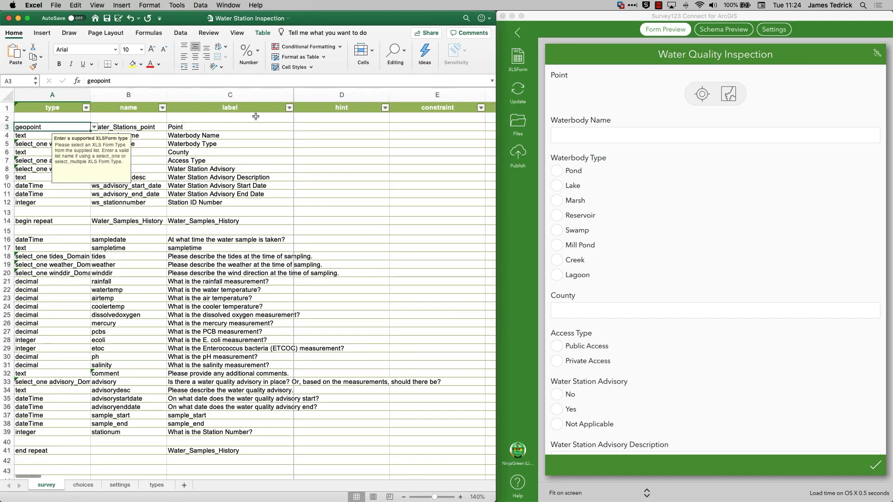
Examine the station questions and the Water_Samples_History repeat, from begin repeat to end repeat, on the survey sheet.
click(251, 130)
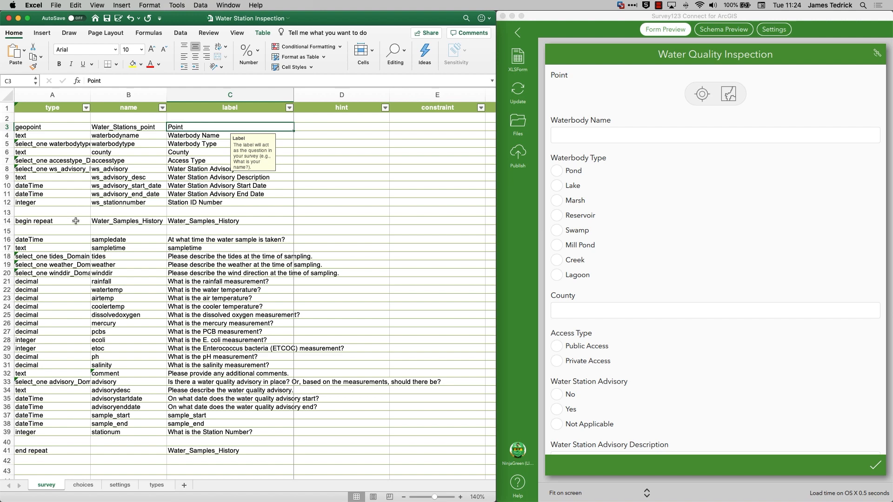
drag(65, 221, 49, 450)
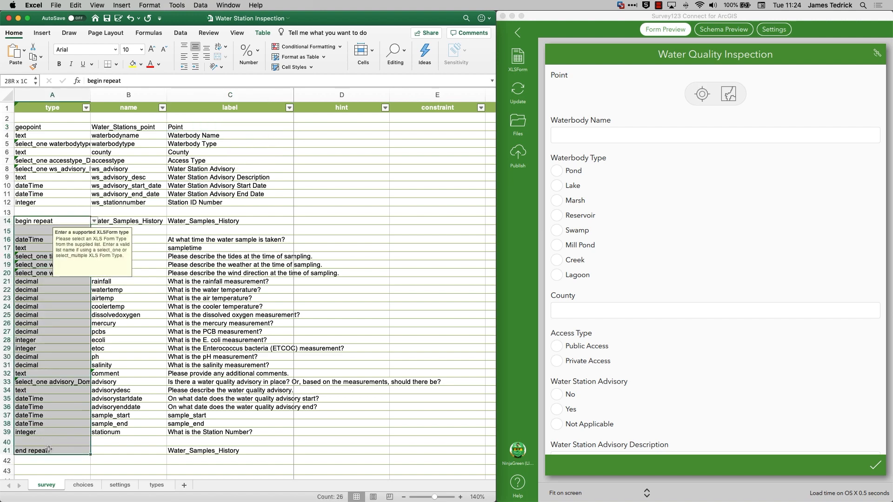
click(186, 375)
click(117, 222)
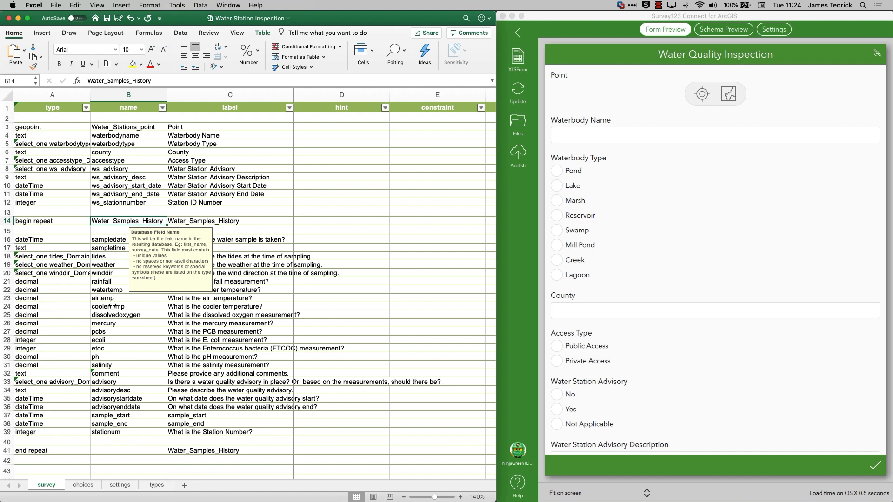
Examine the submission_url and form_id entries on the workbook's settings sheet.
click(120, 485)
click(460, 497)
click(460, 497)
click(460, 497)
click(460, 497)
click(460, 497)
click(460, 497)
scroll(163, 475, right, 1)
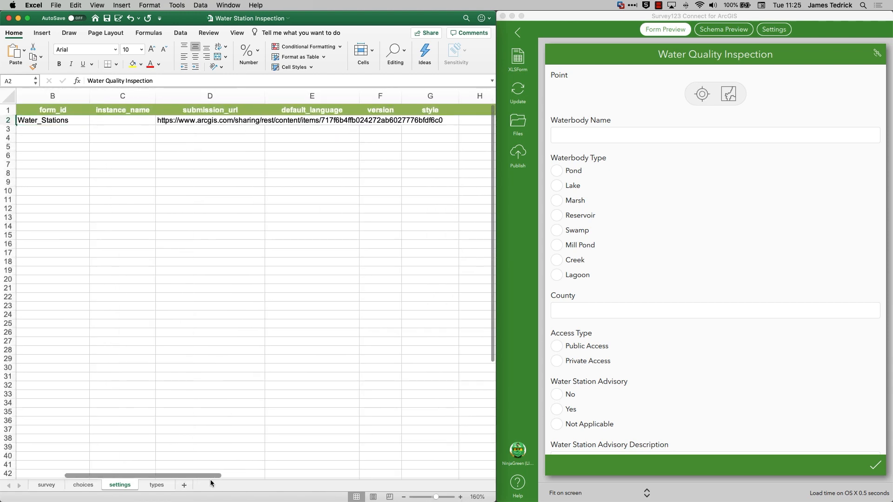
click(186, 122)
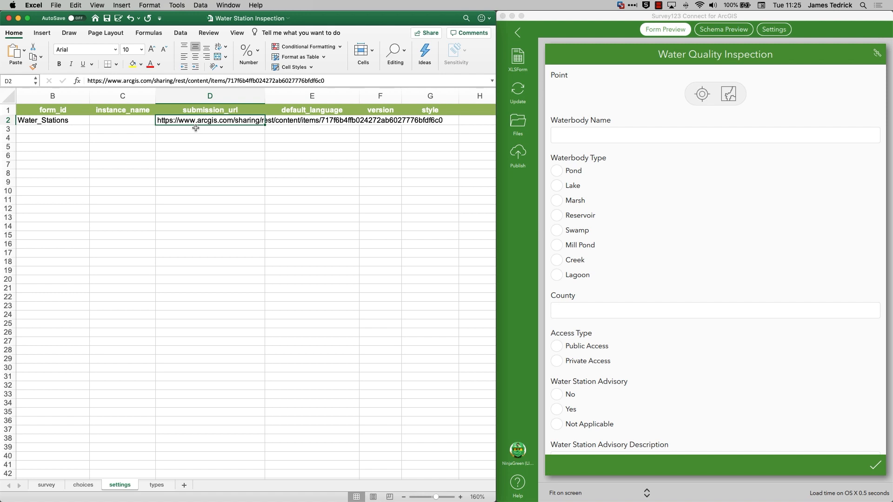
click(66, 124)
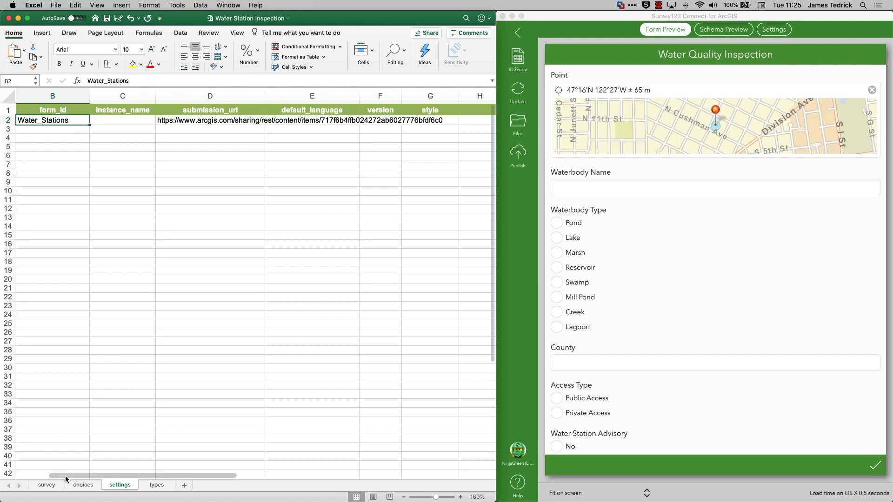
Return to the survey sheet and review the form preview's questions through the Water_Samples_History section.
click(54, 485)
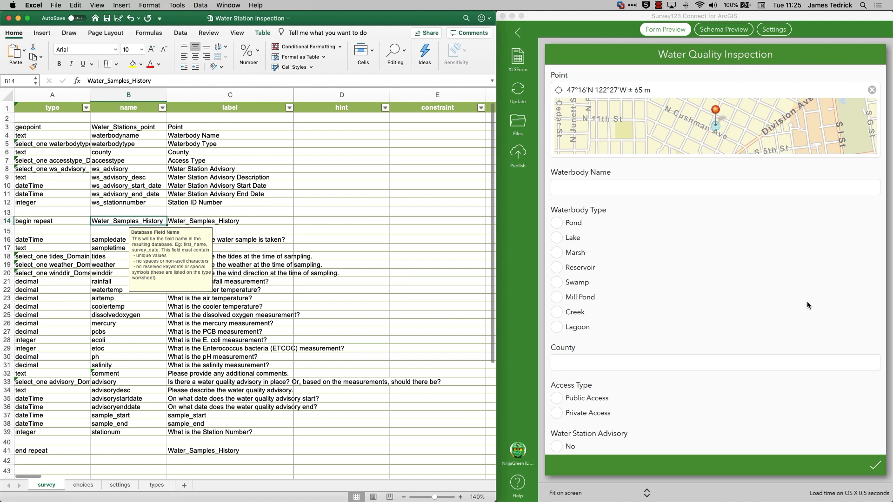
scroll(774, 304, down, 10)
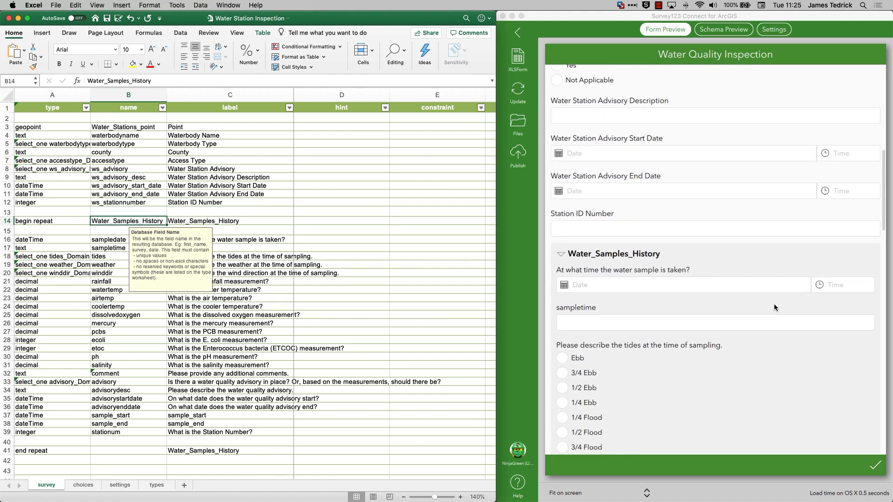
scroll(774, 303, down, 1)
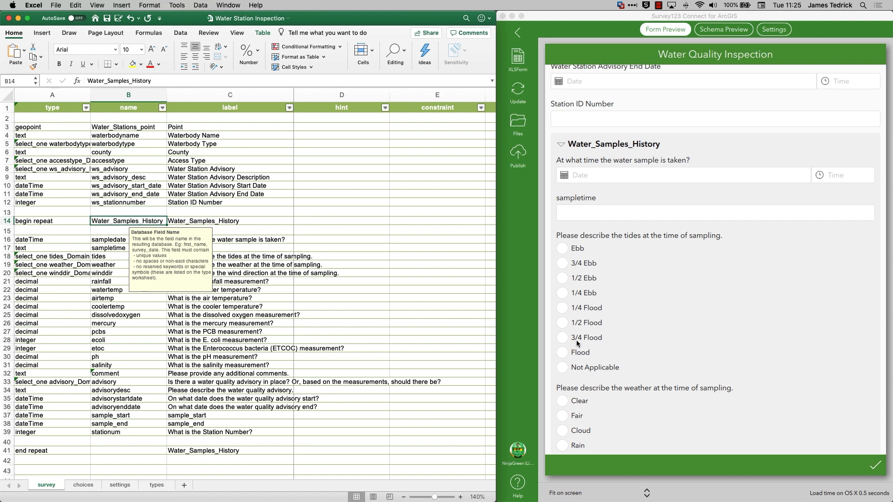
scroll(582, 330, up, 10)
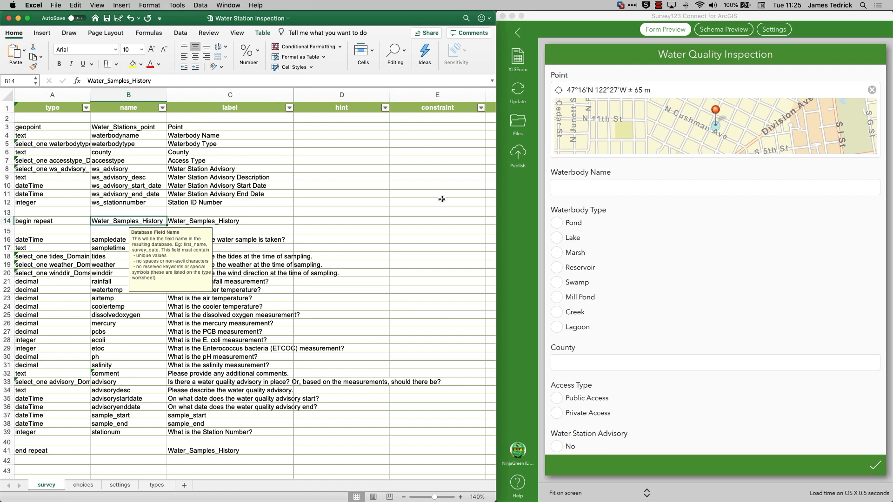
Enter "begin group" as the type in cell A2, above the geopoint question.
click(66, 119)
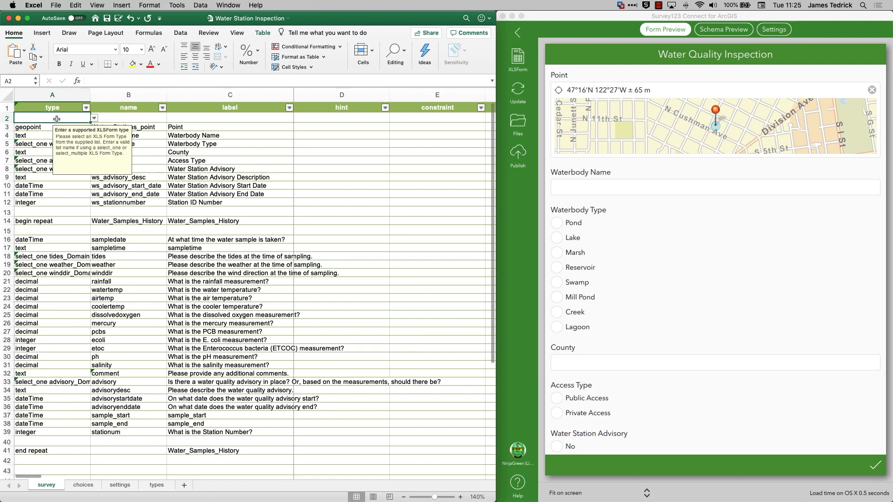
text(begin grou)
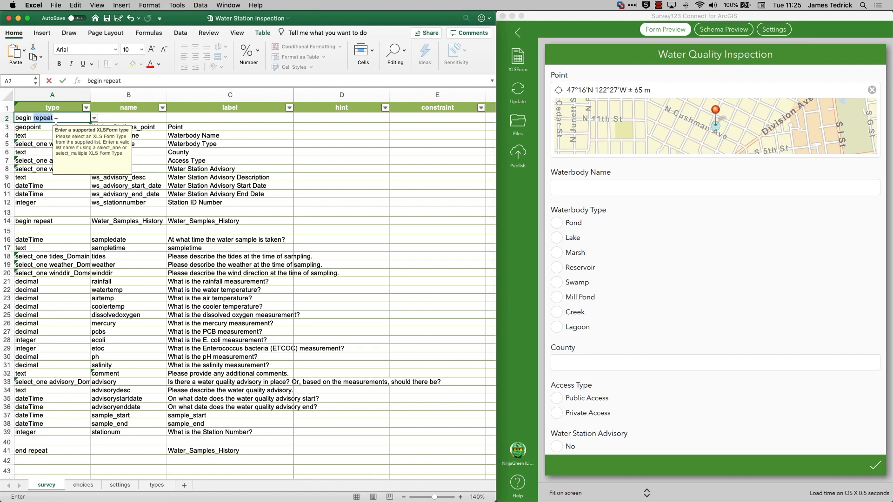
key(Return)
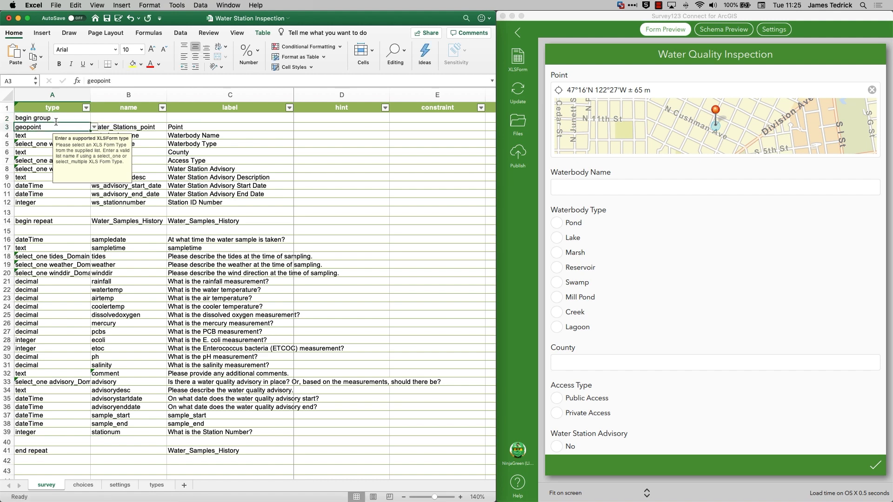
Insert two blank rows above the Water Station Advisory question and enter "end group" as the type in cell A8.
click(6, 168)
right_click(7, 168)
click(20, 218)
right_click(7, 168)
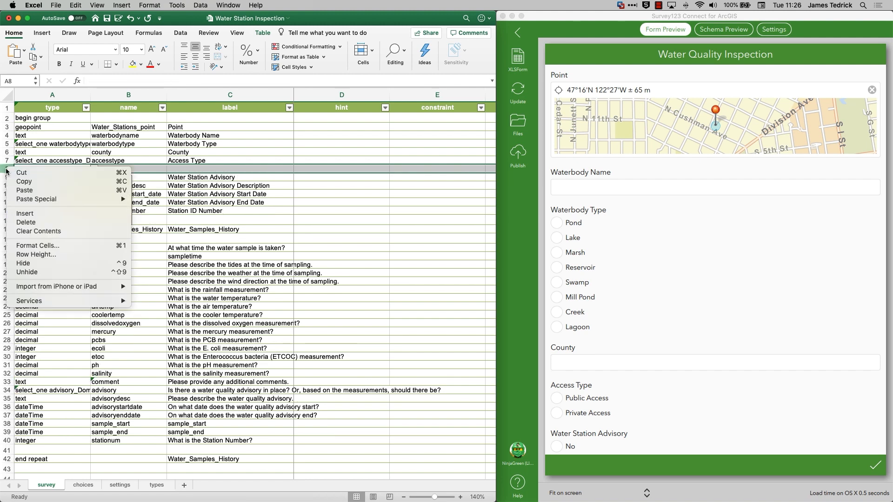
click(21, 211)
click(47, 172)
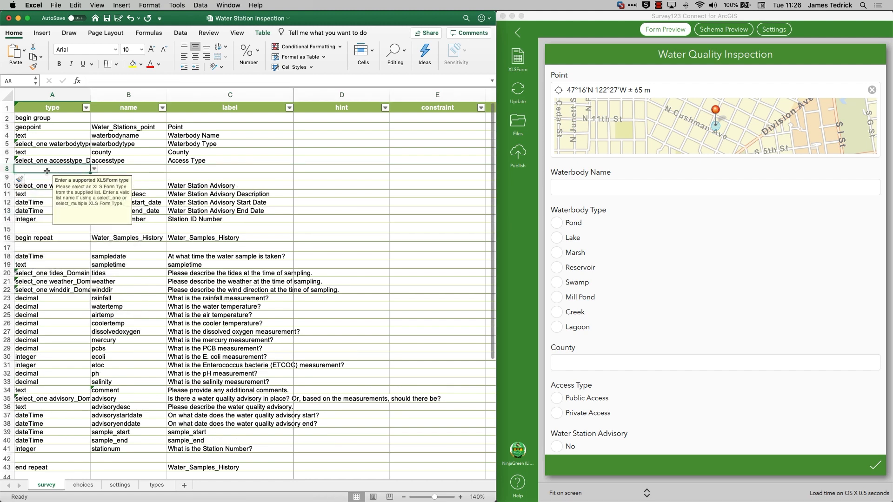
text(end group)
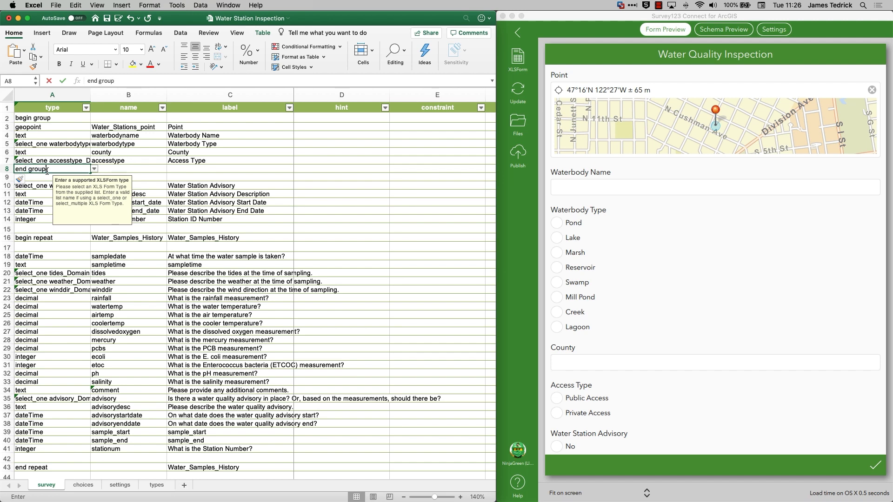
key(Tab)
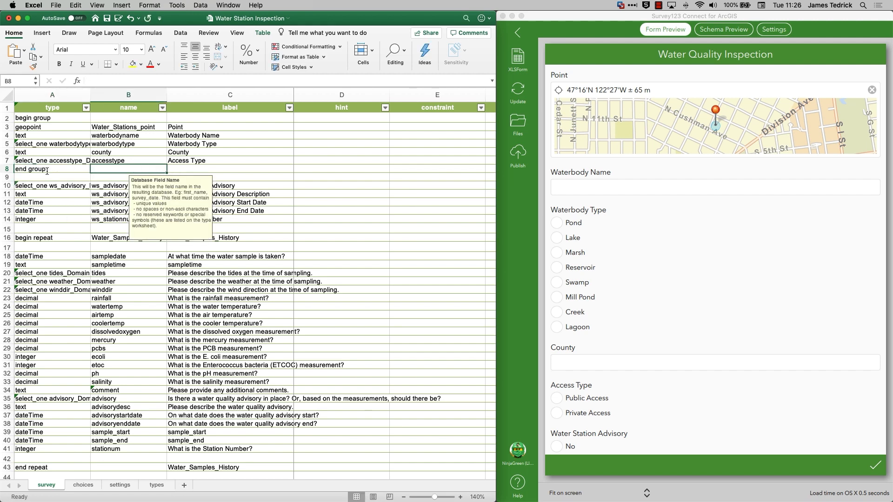
Set readonly to "yes" for the five station questions in rows 3 to 7, from Point through Access Type.
click(301, 130)
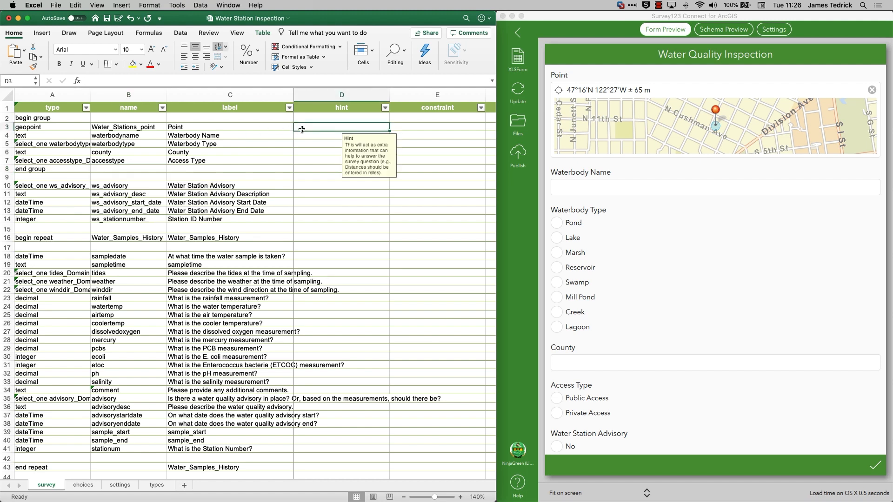
key(Tab)
key(Tab)
key(Tab)
key(Tab)
key(Tab)
key(Tab)
key(Tab)
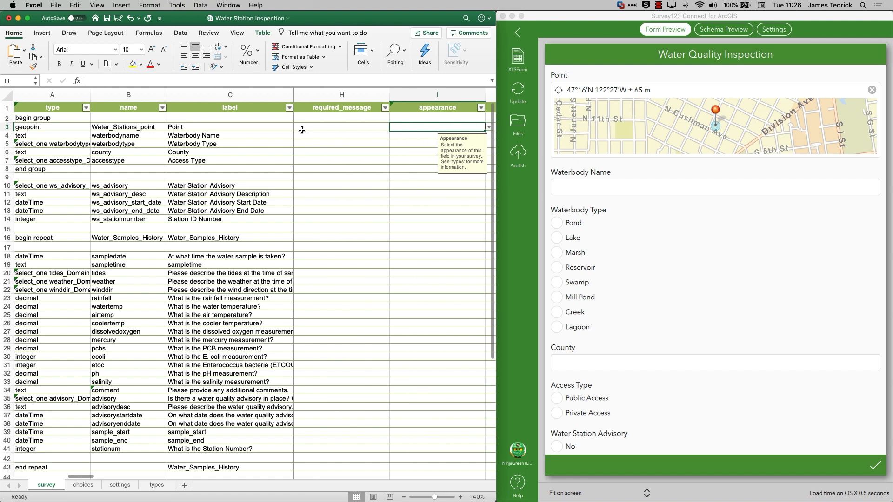
text(yes)
key(shift+Down)
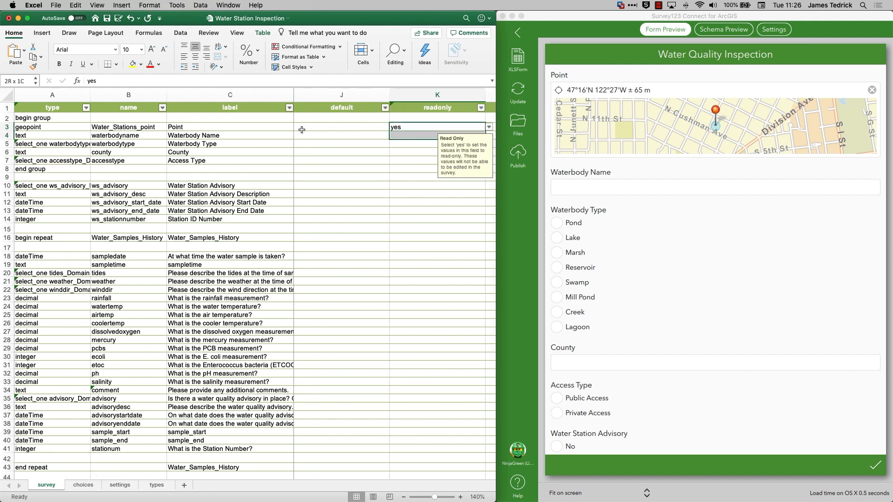
key(shift+Down)
key(shift+Down)
key(shift+Down)
key(ctrl+d)
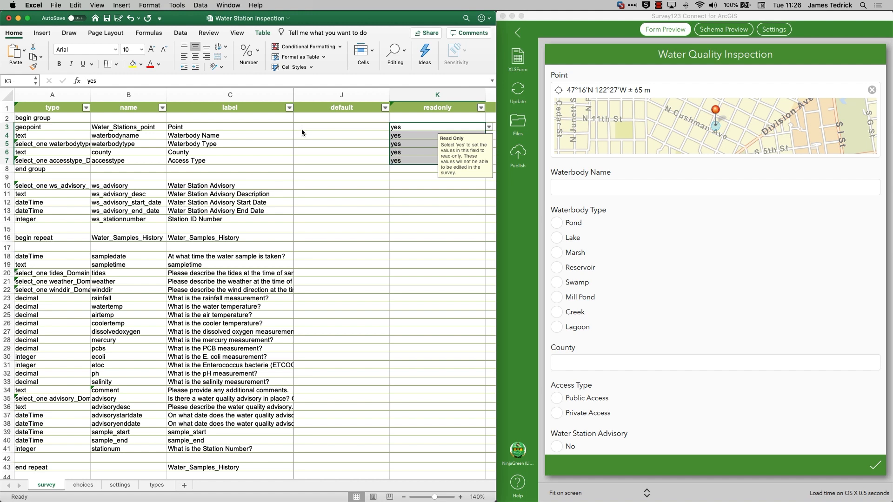
Set the appearance to "compact" for the begin group in row 2 and to "minimal" for the Waterbody Type question.
key(Up)
key(Left)
key(Left)
text(comp)
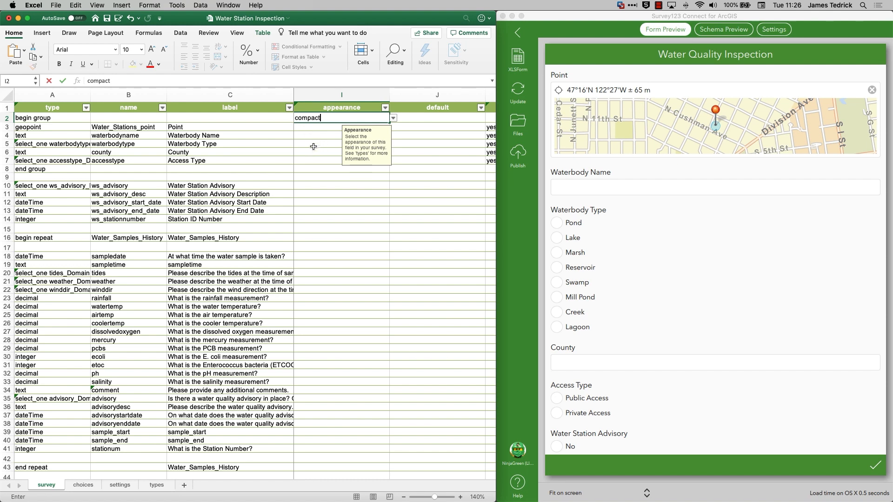
click(311, 144)
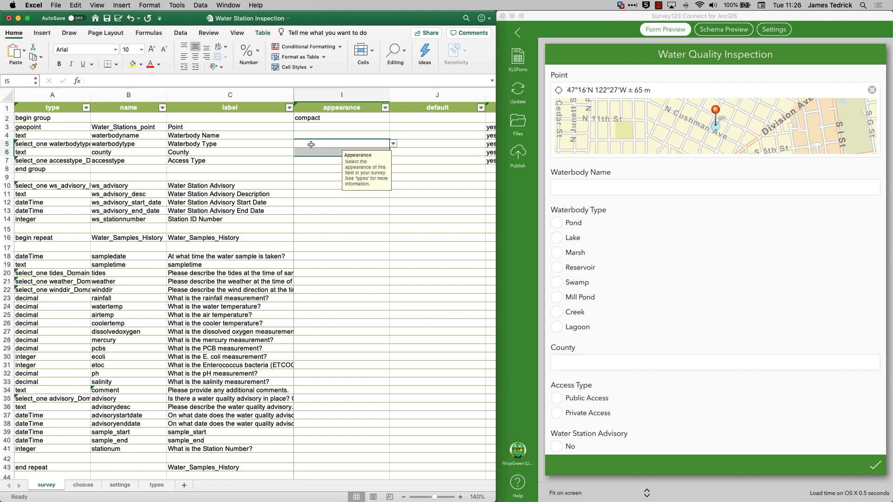
click(311, 144)
text(minimal)
key(Return)
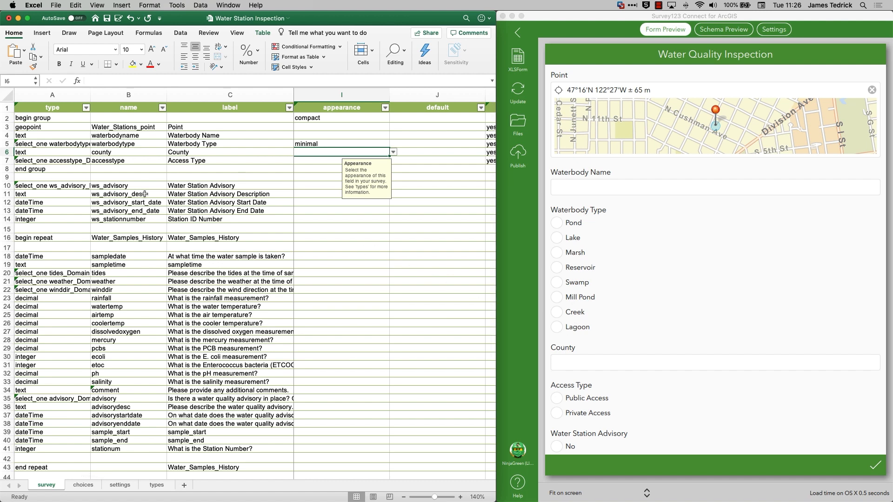
Enclose the water station advisory questions in a group, with "begin group" in cell A9 and "end group" in cell A15.
click(71, 176)
text(begin)
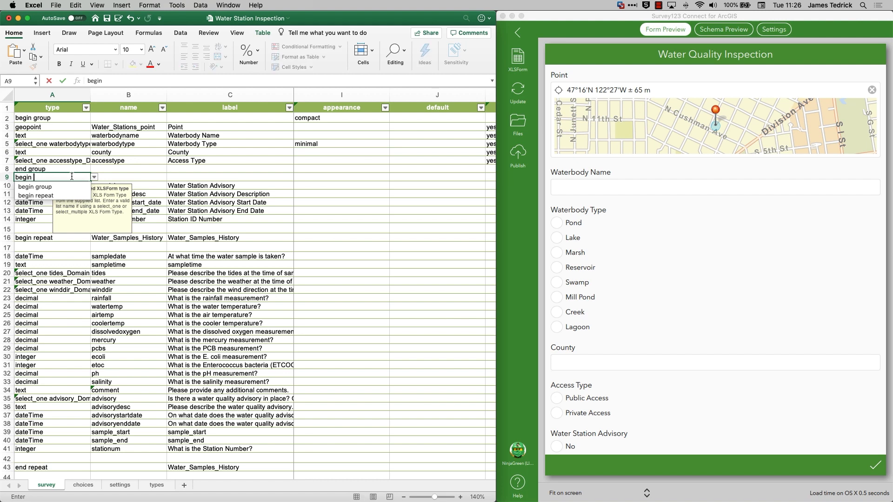
key(Down)
key(Return)
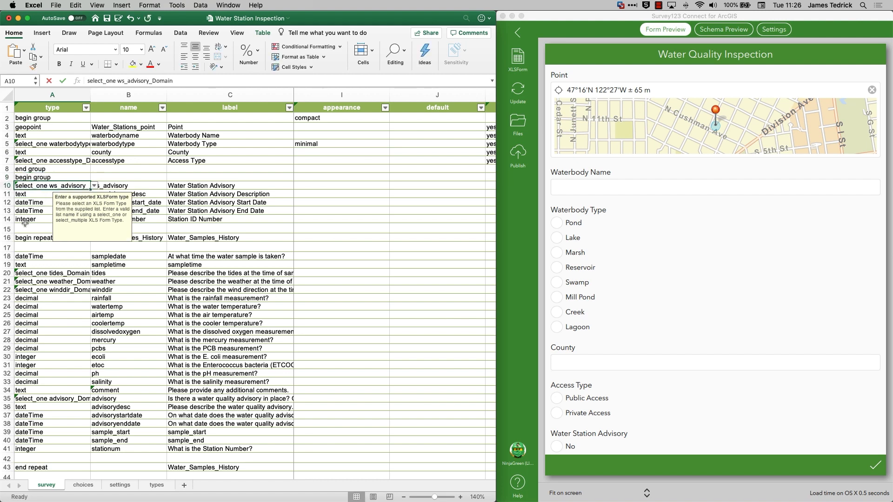
click(24, 227)
text(end)
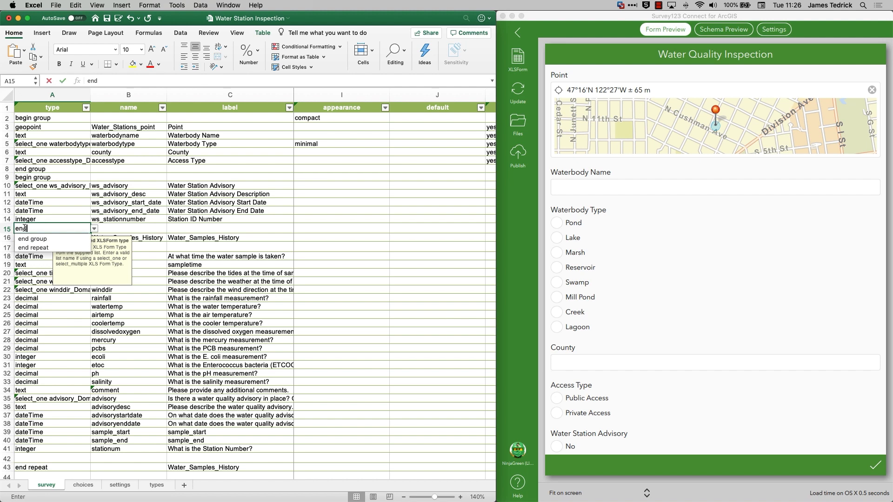
key(Down)
key(Return)
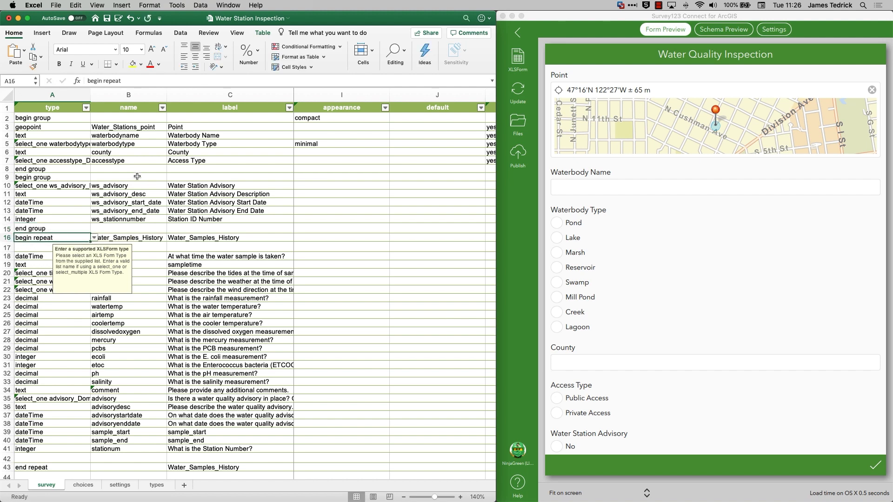
Name the group in row 9 "grp_advisory" and label it "Advisory Status".
click(122, 178)
text(grp_)
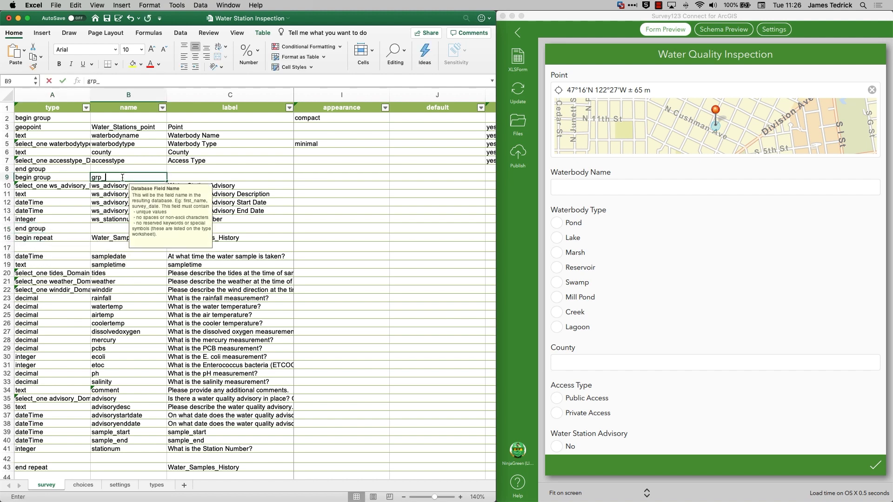
text(advisory)
key(Return)
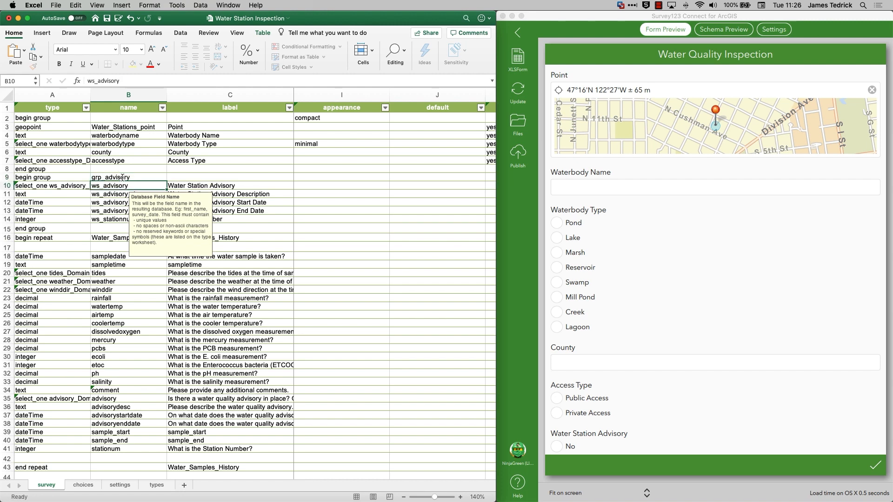
click(187, 176)
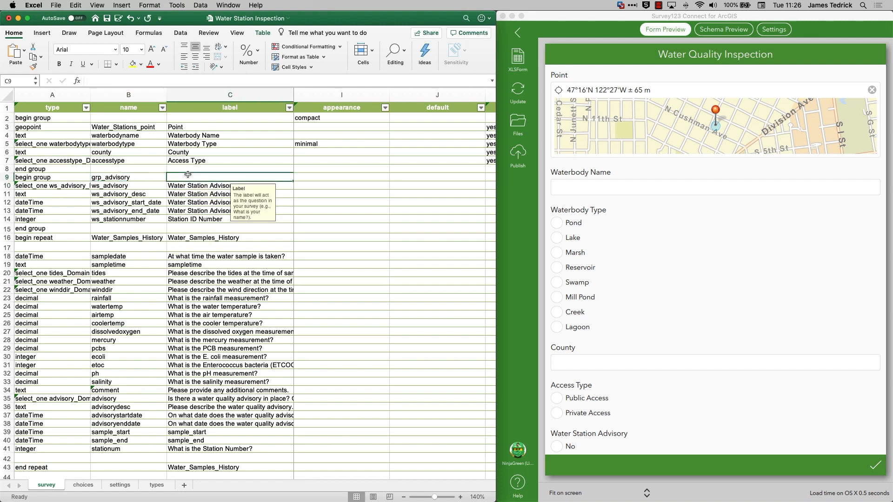
text(Adviso)
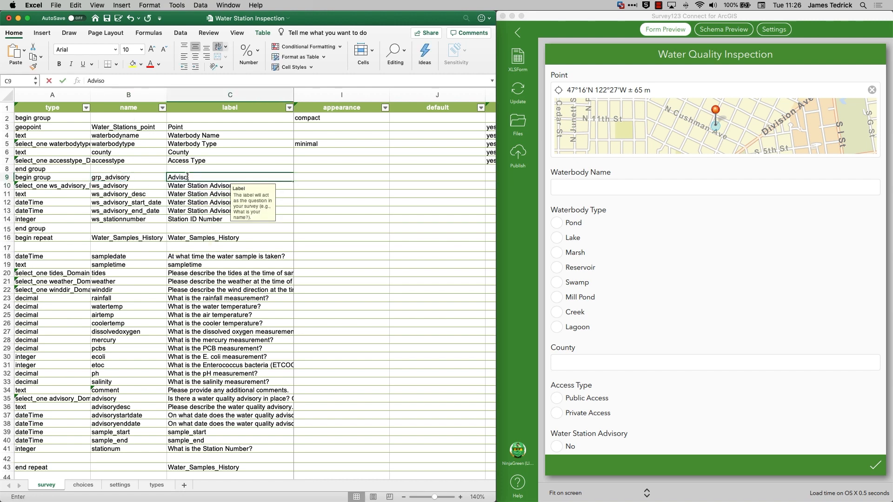
text(ry Stat)
key(BackSpace)
key(BackSpace)
text(tatus)
key(Return)
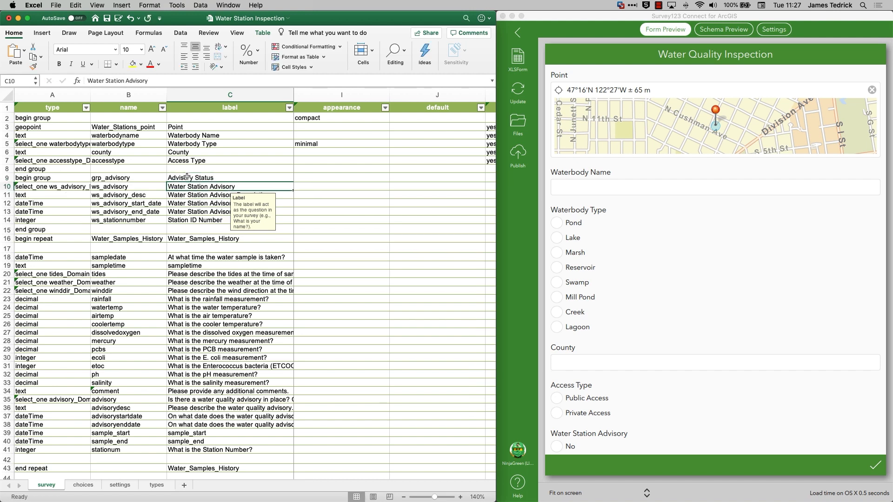
Name the group in row 2 "grp_station" and label it "Station Information".
click(151, 120)
text(grp_)
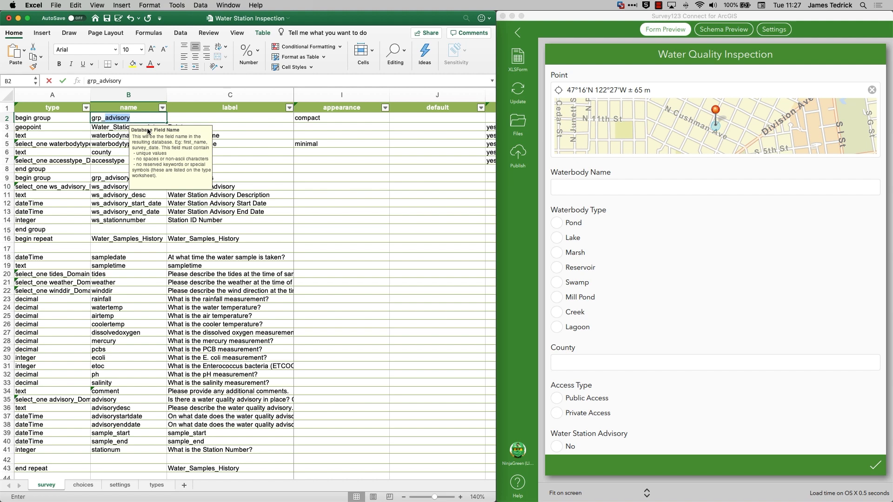
text(station)
key(Tab)
text(Station Information)
key(Return)
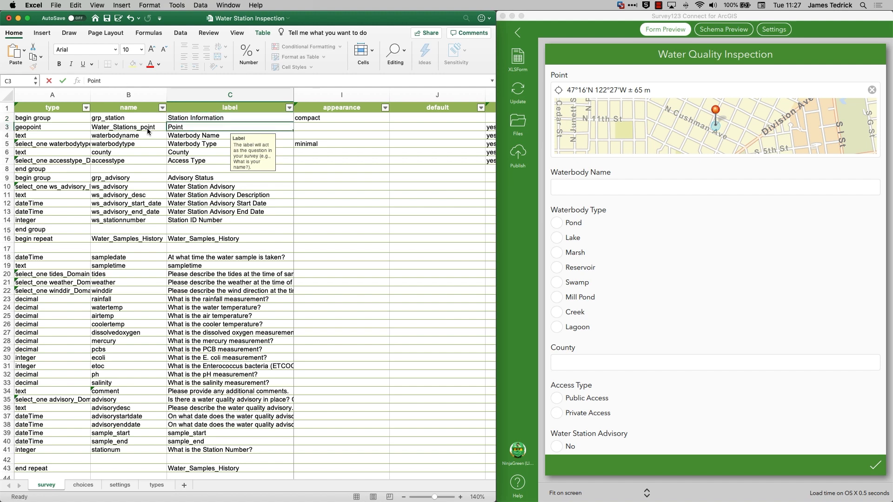
Set the appearance of the Water Station Advisory question in row 10 to "likert".
click(282, 186)
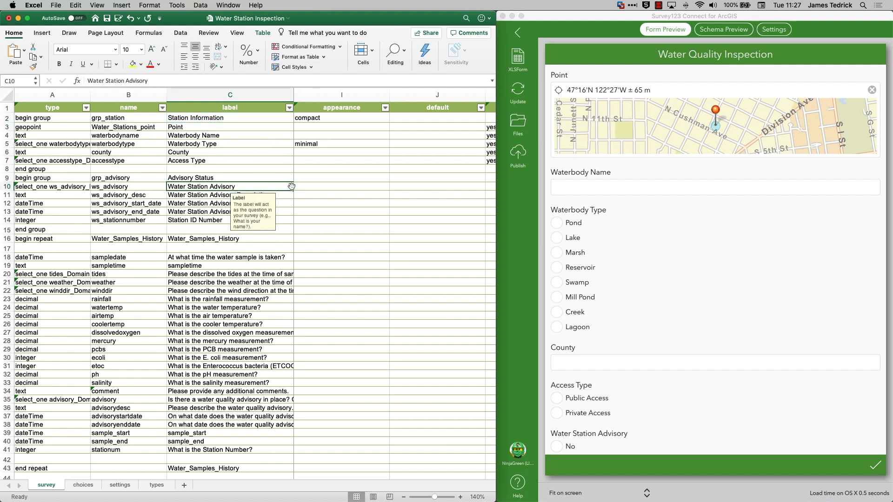
click(300, 187)
scroll(602, 286, down, 3)
scroll(601, 287, down, 5)
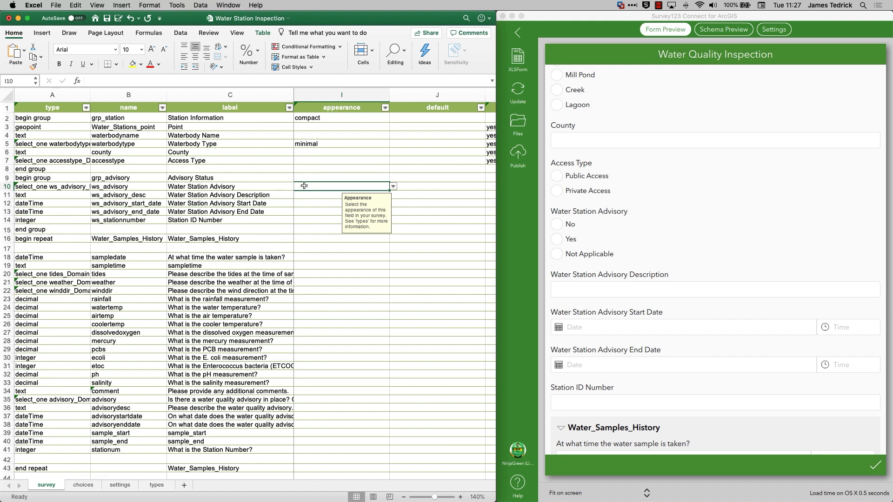
text(likert)
key(Return)
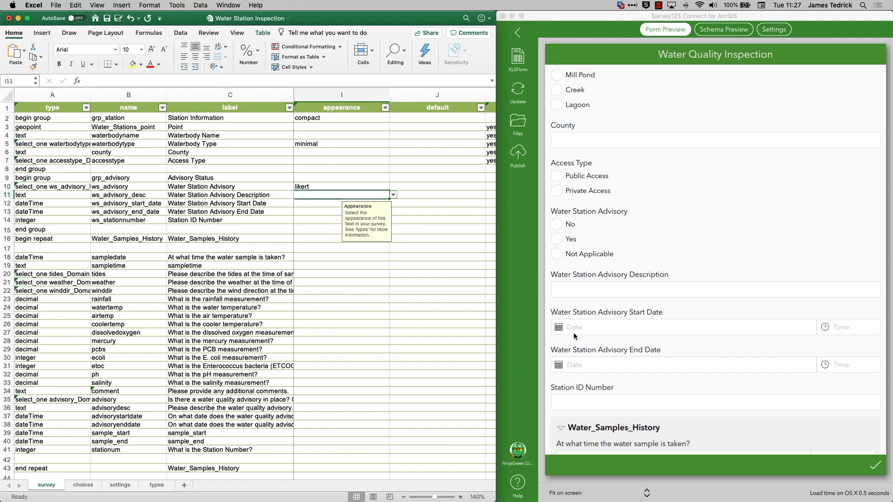
Enter the calculation if(${ws_advisory}='Yes', now(), '') for the Water Station Advisory Start Date question in row 12.
click(297, 205)
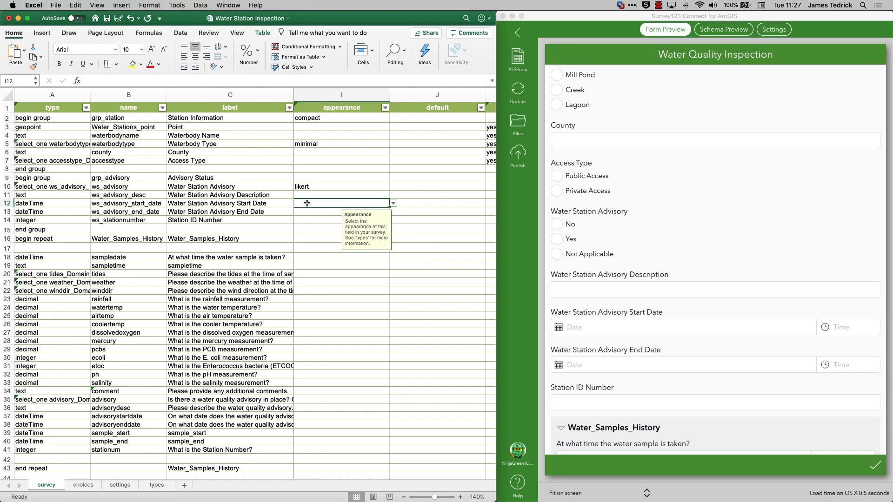
key(Right)
key(Right)
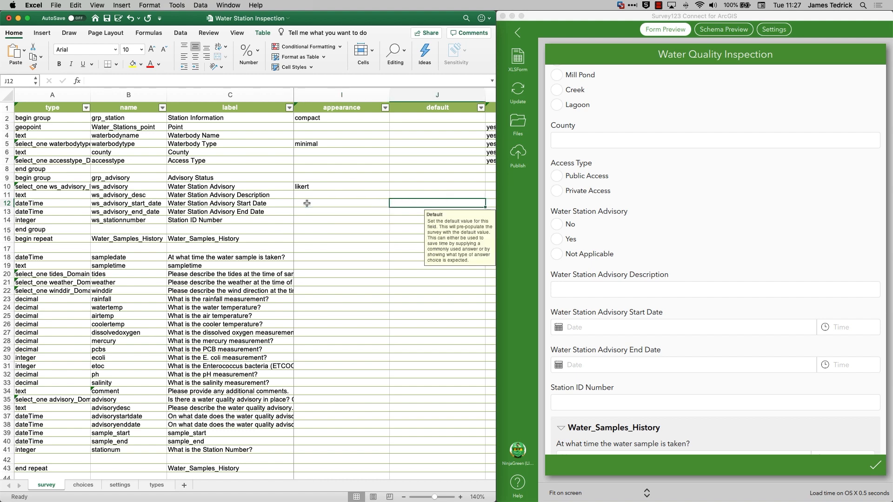
key(Right)
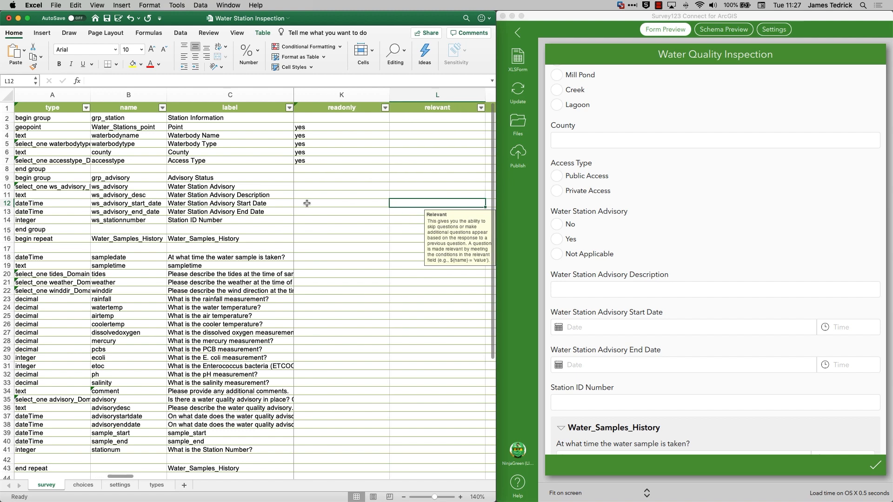
key(Right)
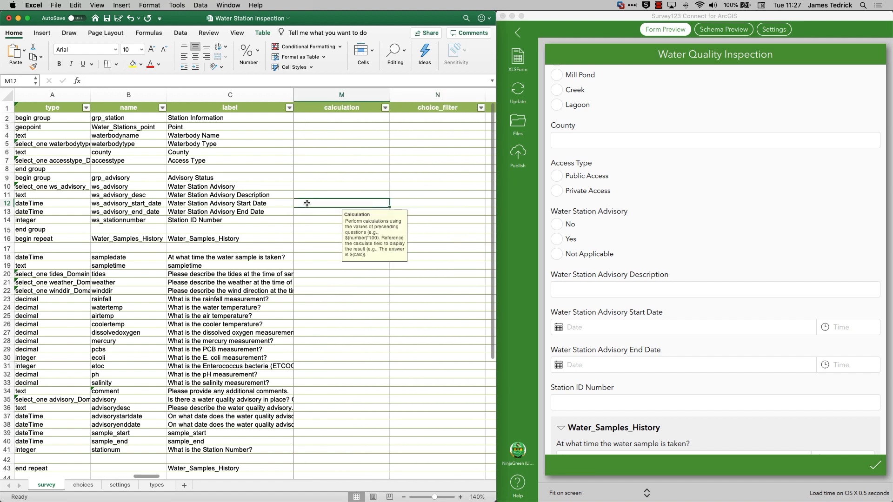
text(if)
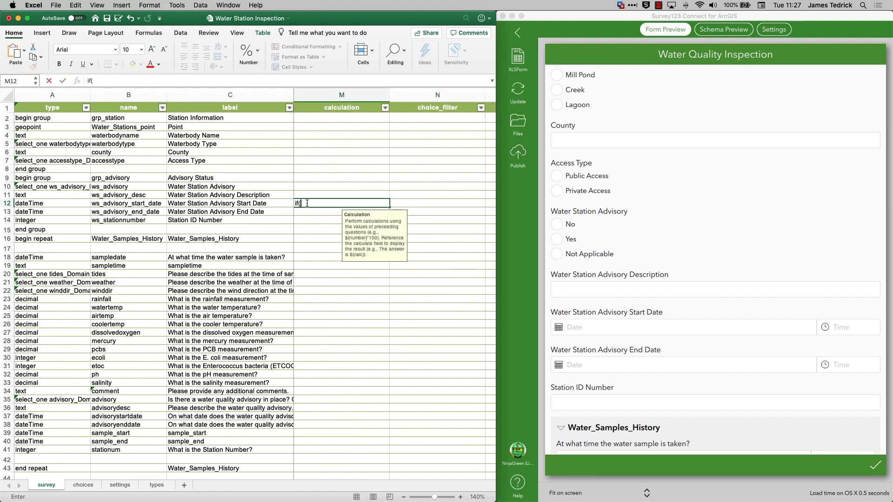
text((${ws_advisory)
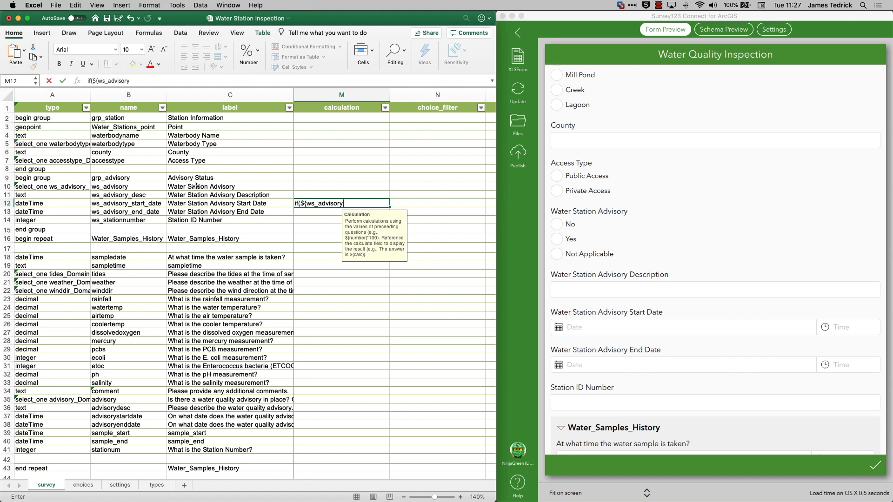
text(}, 'Yes)
key(BackSpace)
key(BackSpace)
key(BackSpace)
text(='Yes', now(), ''))
key(Return)
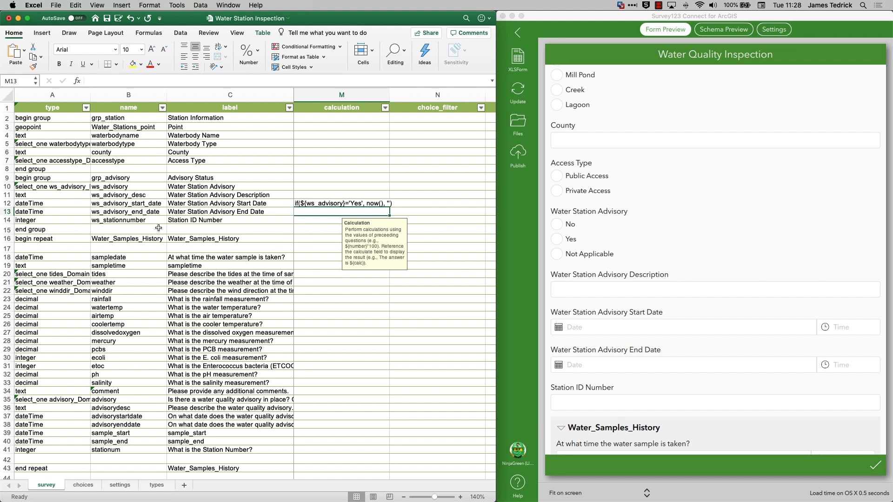
Save the workbook and test the Water Station Advisory question in the Survey123 Connect form preview with Yes and No.
key(super+s)
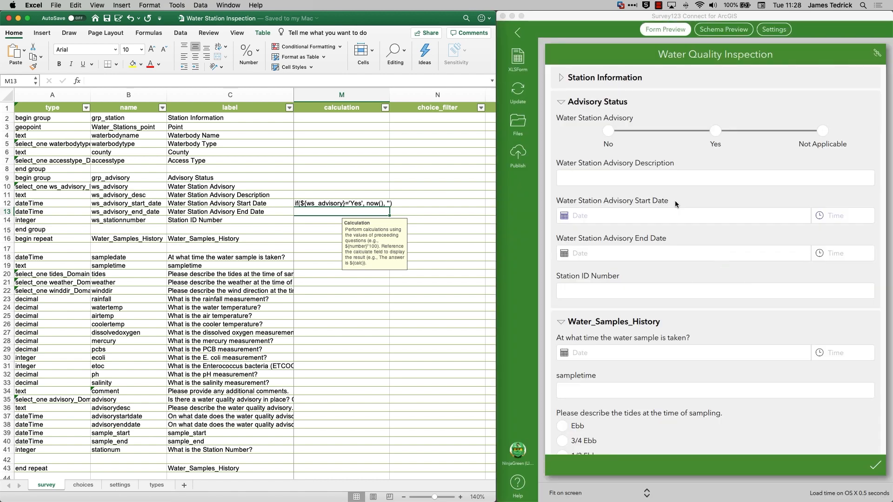
click(715, 131)
click(609, 131)
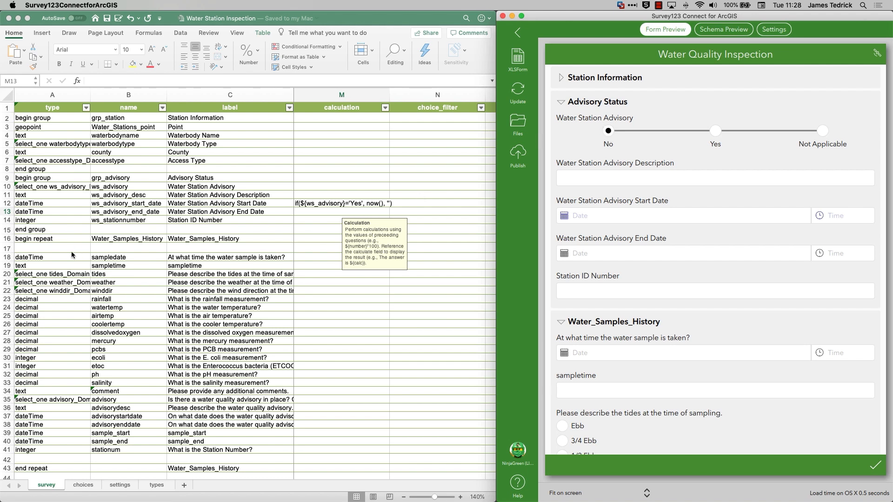
Insert a blank row above the begin repeat row of Water_Samples_History in the workbook.
click(35, 238)
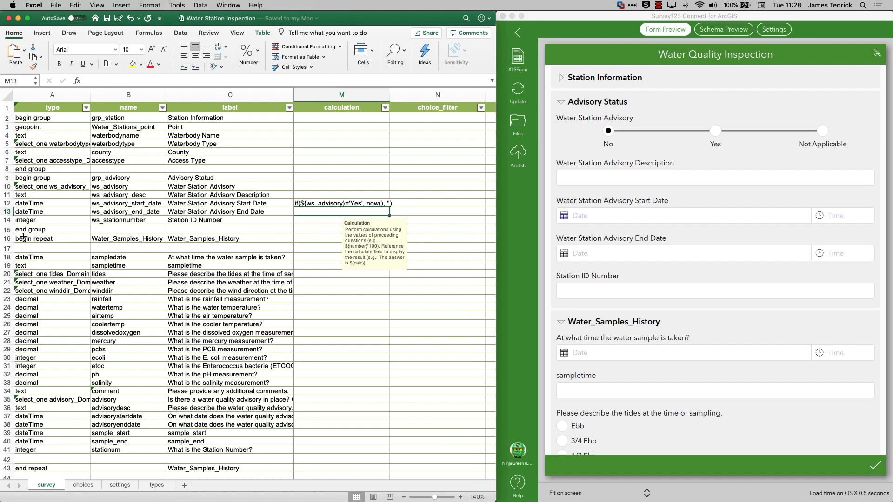
click(35, 238)
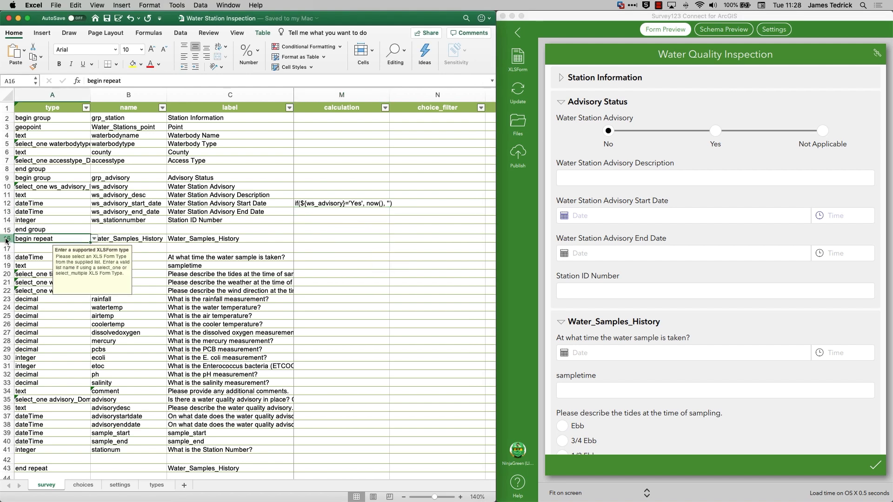
right_click(6, 238)
click(21, 284)
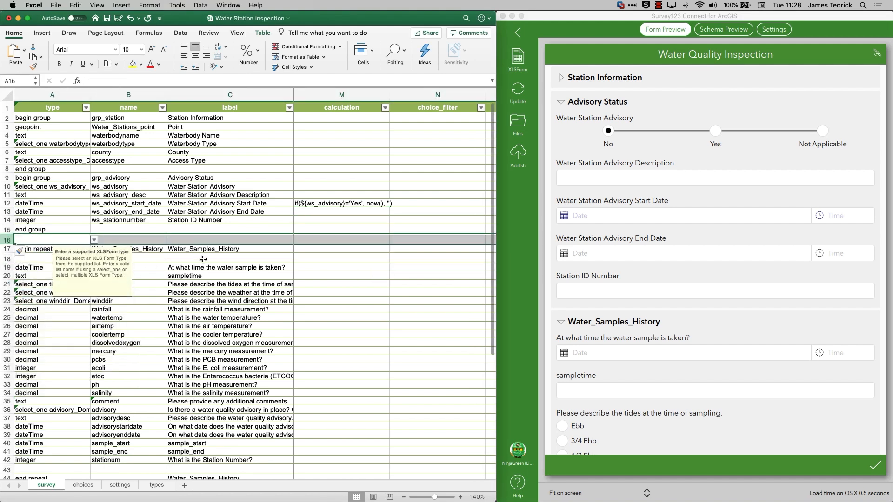
Change the label of the Water_Samples_History repeat in cell C17 to "Inspetion".
click(205, 249)
text(Inspetion)
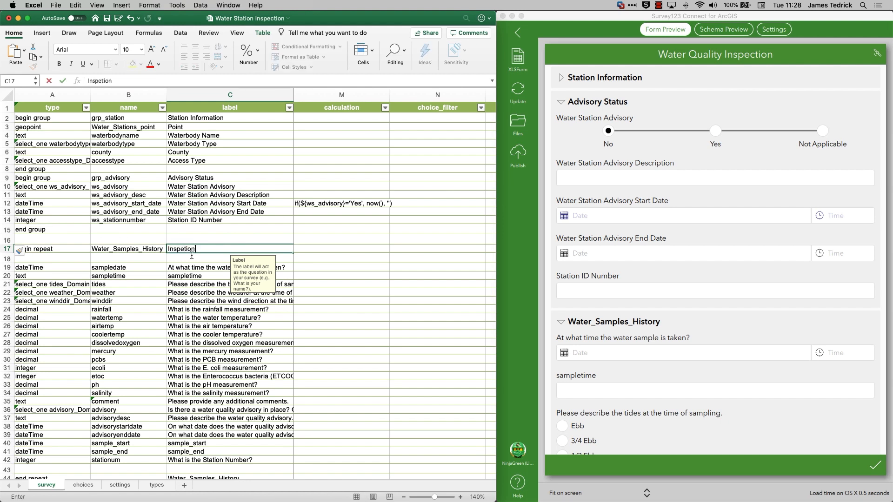
key(Return)
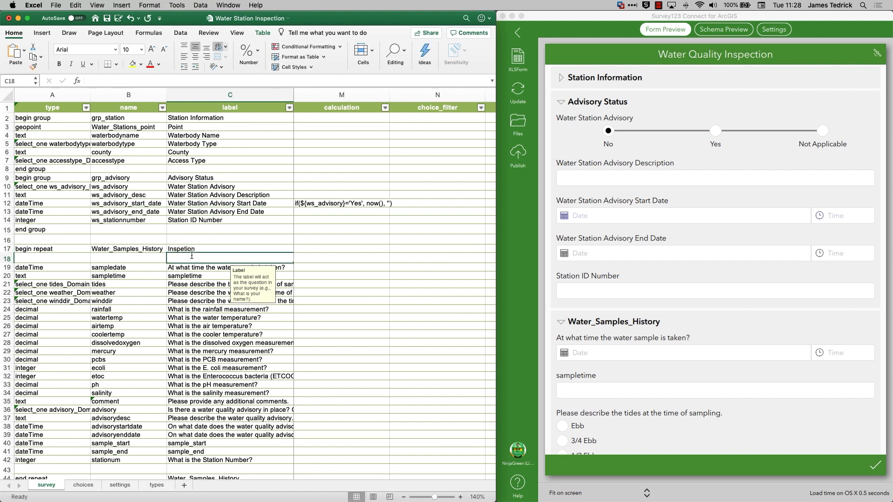
Set the default value of the sampledate question in row 19 to now().
click(335, 269)
key(Left)
key(Left)
key(Left)
key(Left)
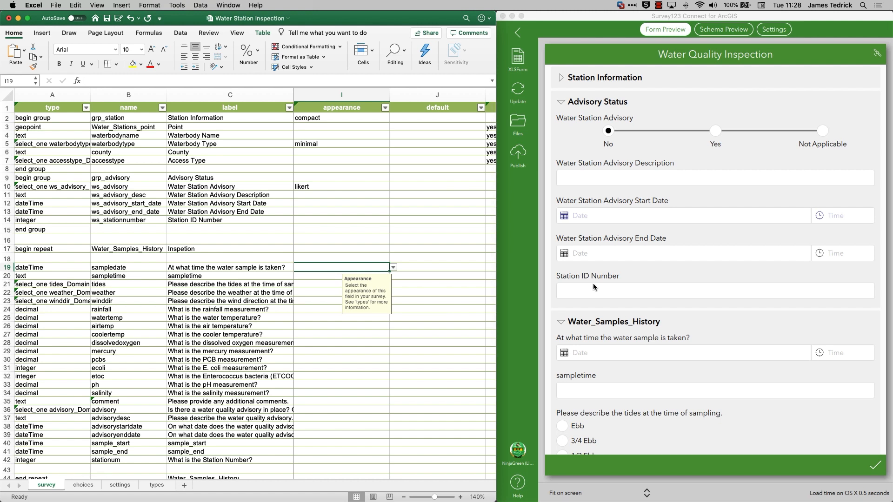
scroll(594, 285, down, 6)
scroll(592, 283, up, 3)
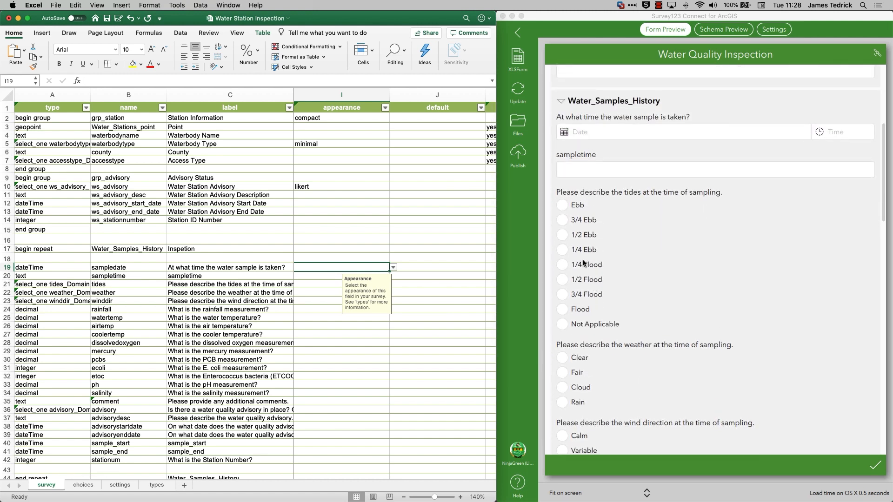
click(413, 268)
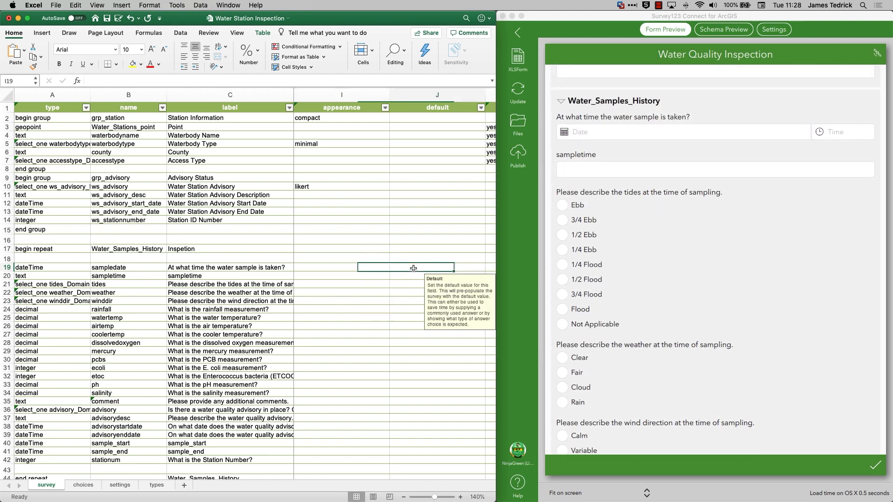
text(now())
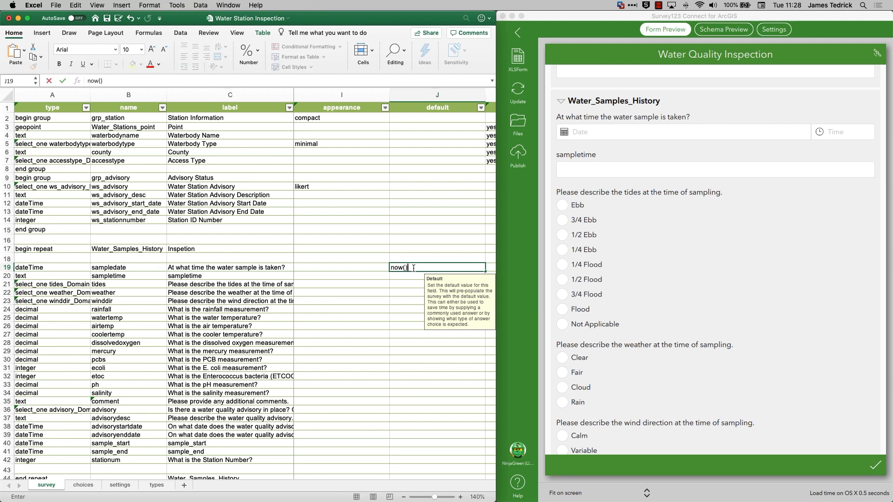
key(Return)
Set the appearance of the tides, weather and winddir questions to minimal.
key(Left)
key(Down)
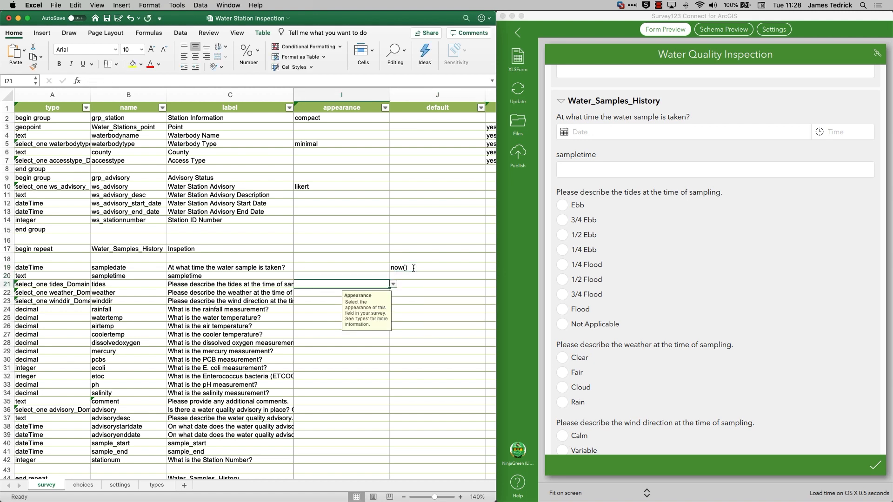
text(minimal)
key(Return)
text(m)
key(Return)
text(m)
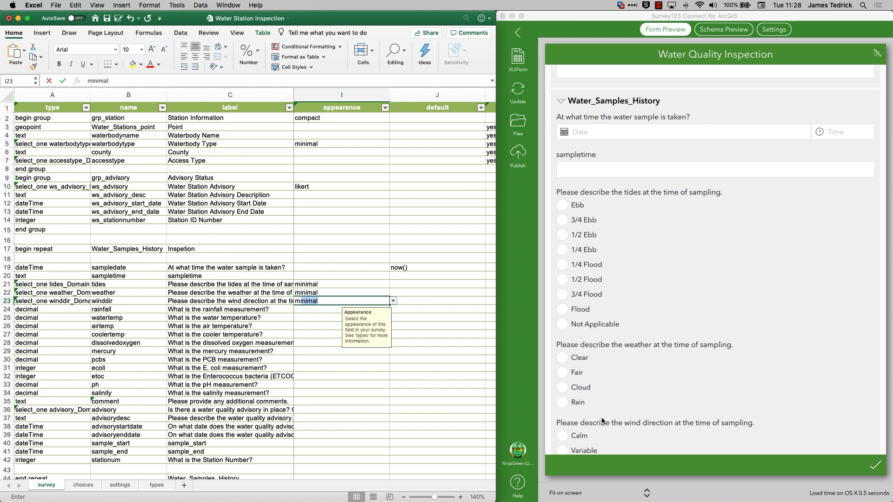
key(Return)
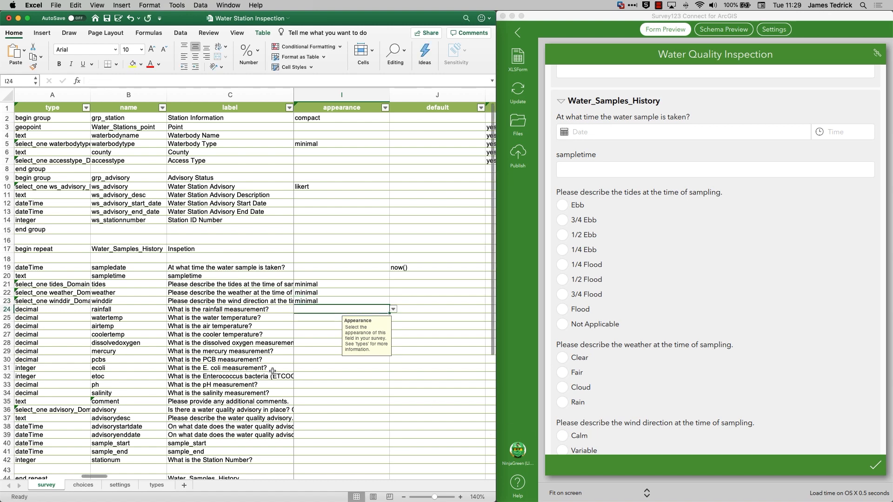
Delete rows 26 to 42, from the air temperature question through the Station Number question.
scroll(167, 355, down, 1)
scroll(167, 354, down, 1)
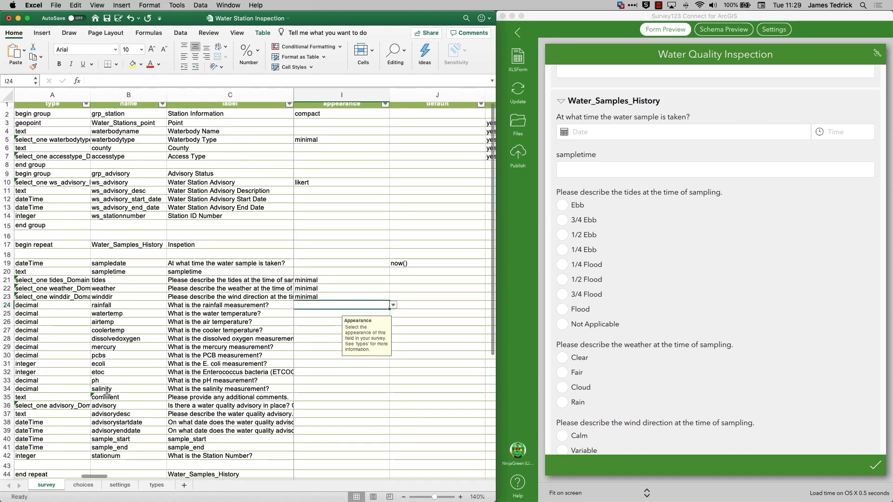
drag(6, 456, 7, 321)
right_click(6, 322)
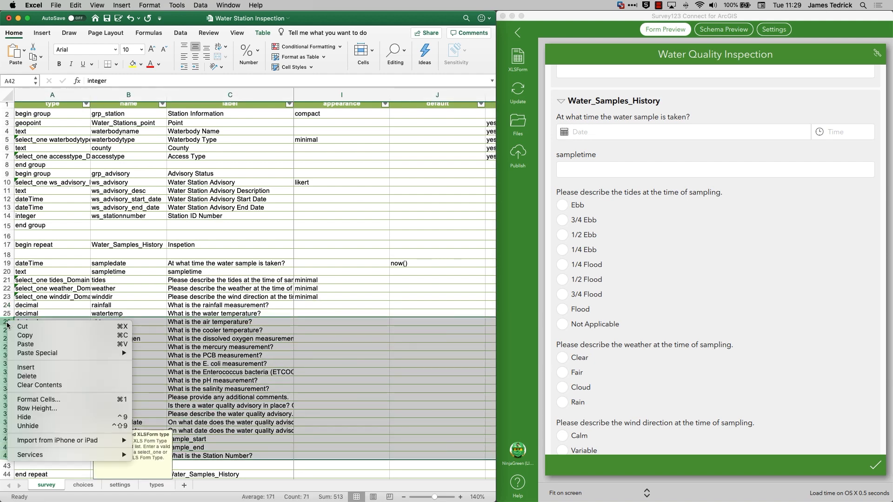
click(40, 375)
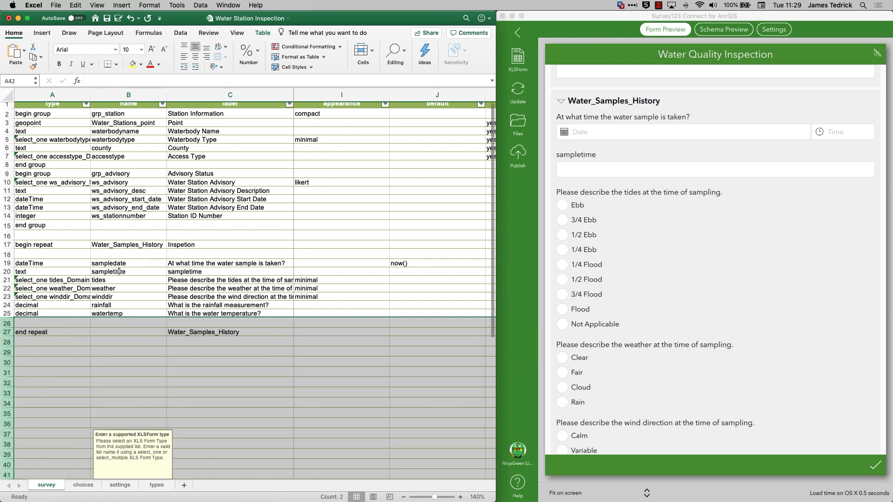
Delete the Station ID Number question (ws_stationnumber) in row 14 from the advisory group.
click(123, 225)
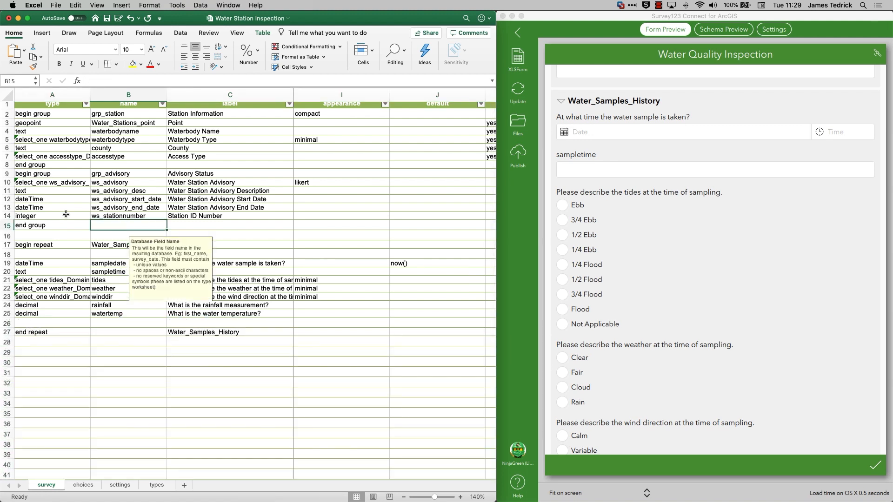
click(8, 215)
right_click(8, 215)
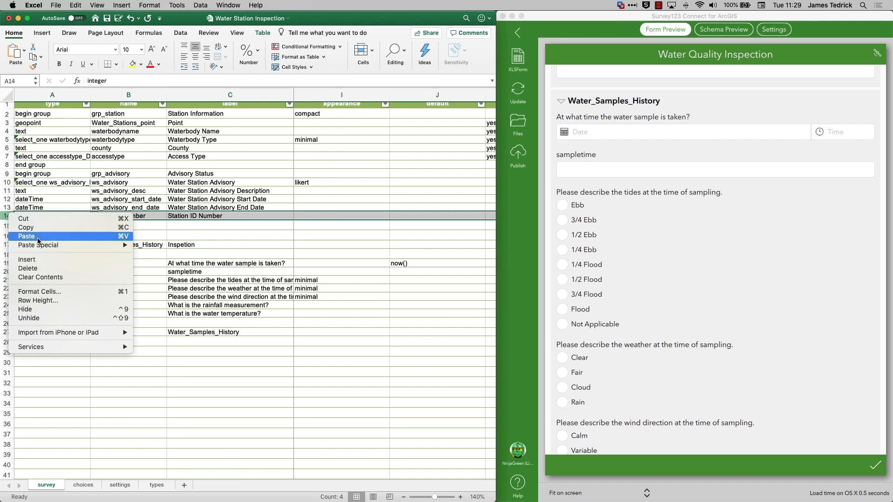
click(37, 269)
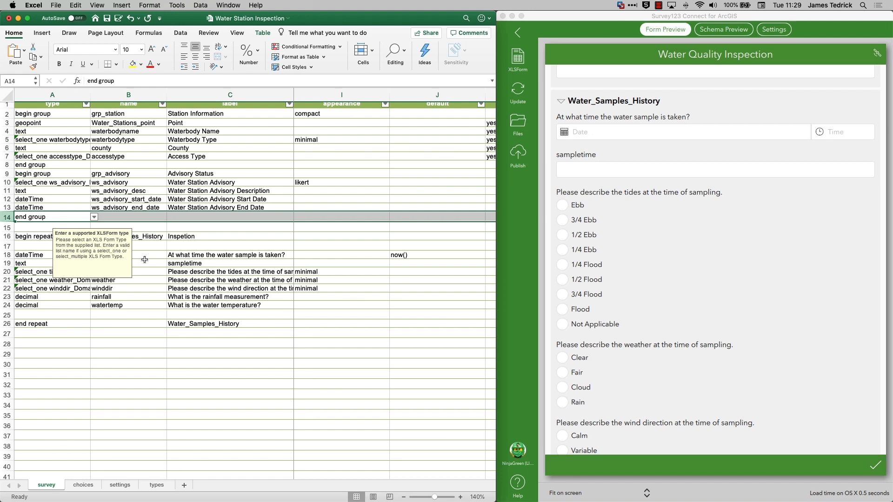
Save the workbook and review the advisory and sample questions in the Survey123 Connect form preview.
key(super+s)
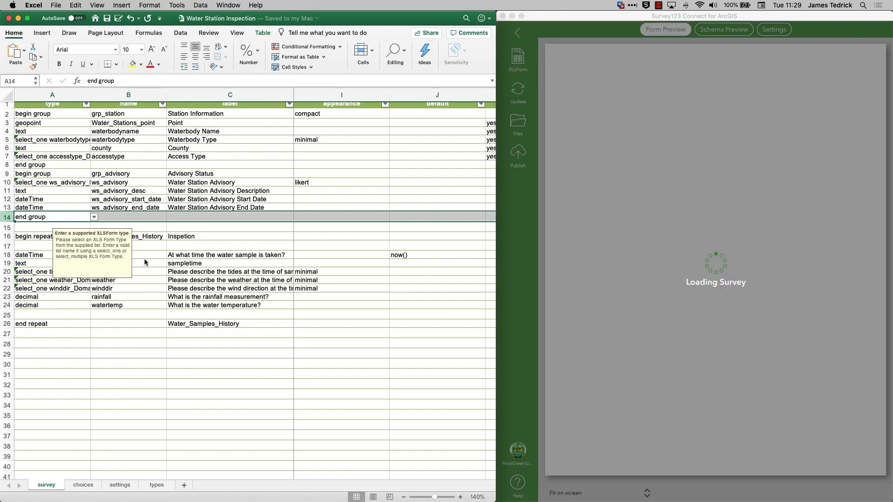
scroll(657, 241, down, 3)
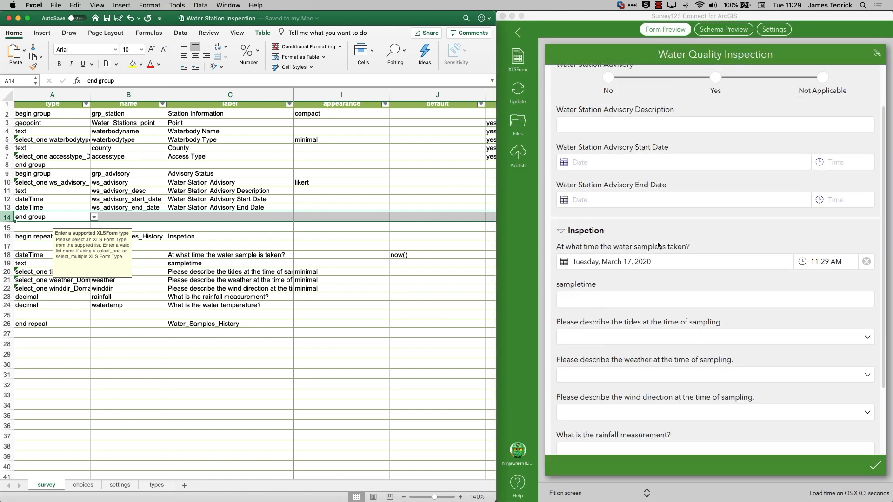
scroll(657, 241, up, 1)
scroll(657, 244, up, 2)
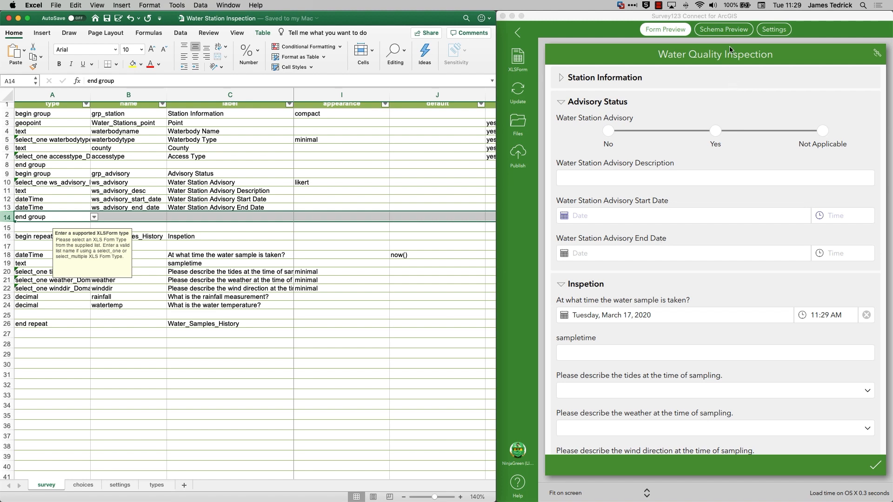
Set the survey's Inbox mode to Enabled in Survey123 Connect.
click(773, 29)
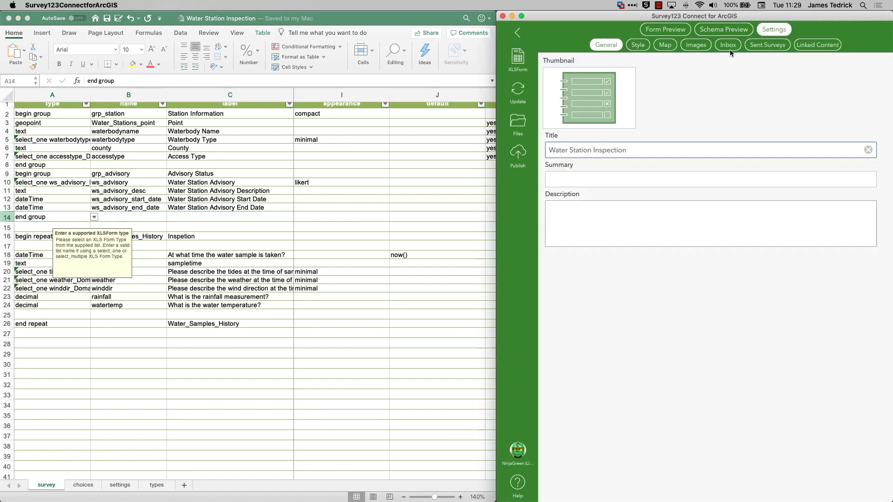
click(728, 45)
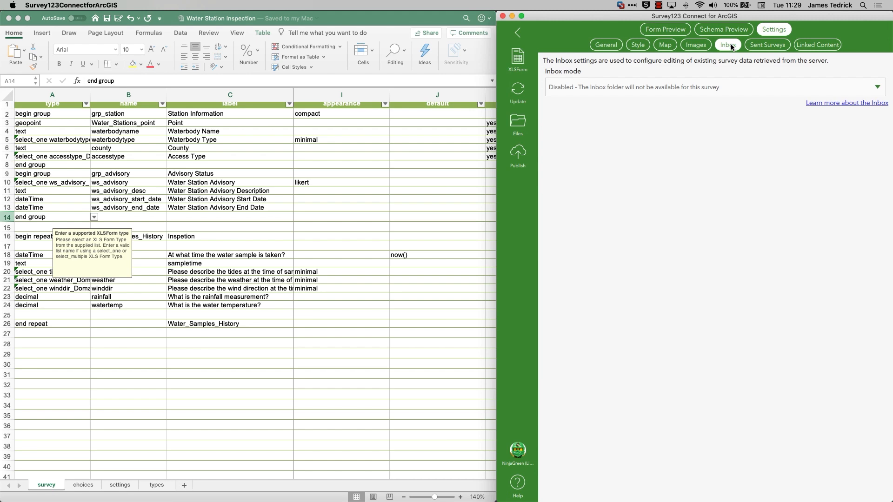
click(657, 90)
click(652, 123)
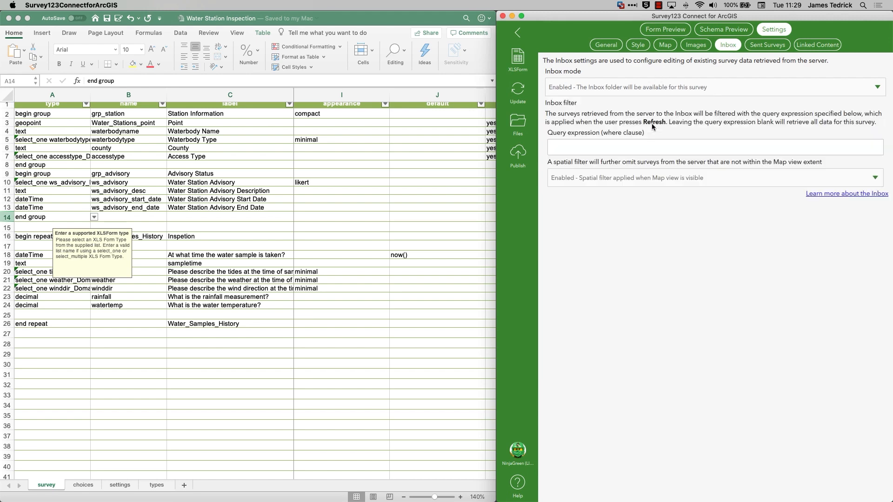
Enter the Inbox query expression county='Frederick' and return to the form preview.
click(600, 148)
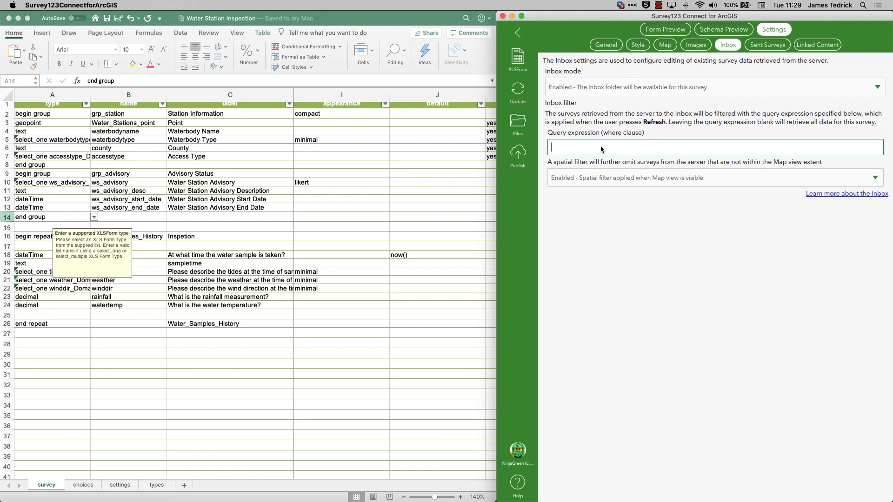
text(county='Frederick)
click(666, 31)
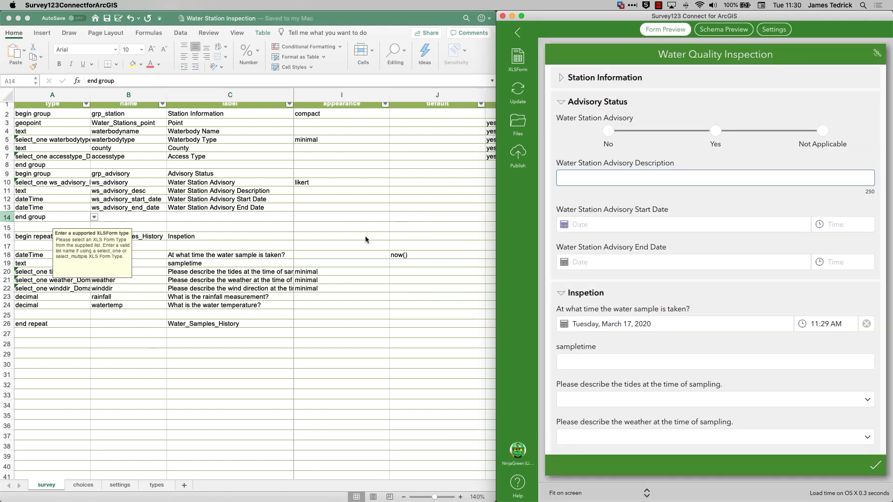
Switch to the Excel workbook and correct the Water_Samples_History repeat label in C16 to "Inspection".
click(207, 234)
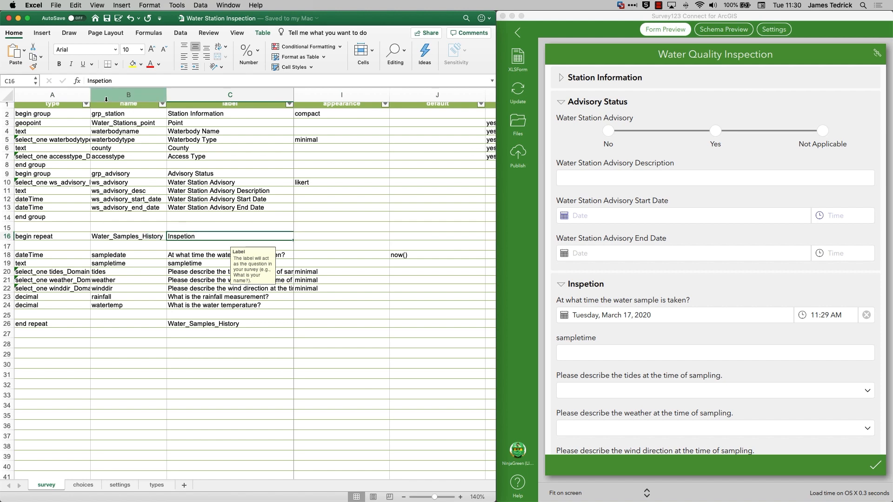
click(103, 80)
text(c)
key(Return)
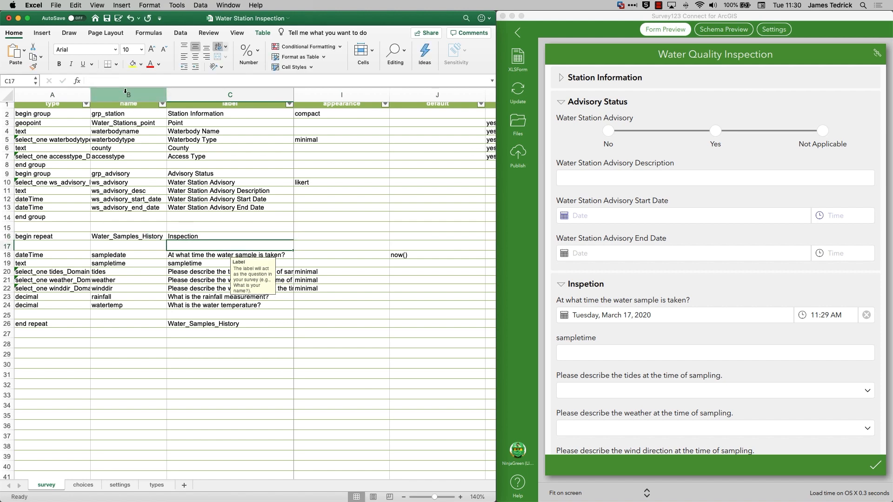
Enter query allowUpdates=false as the bind::esri:parameters value of the Water_Samples_History begin repeat row.
key(Up)
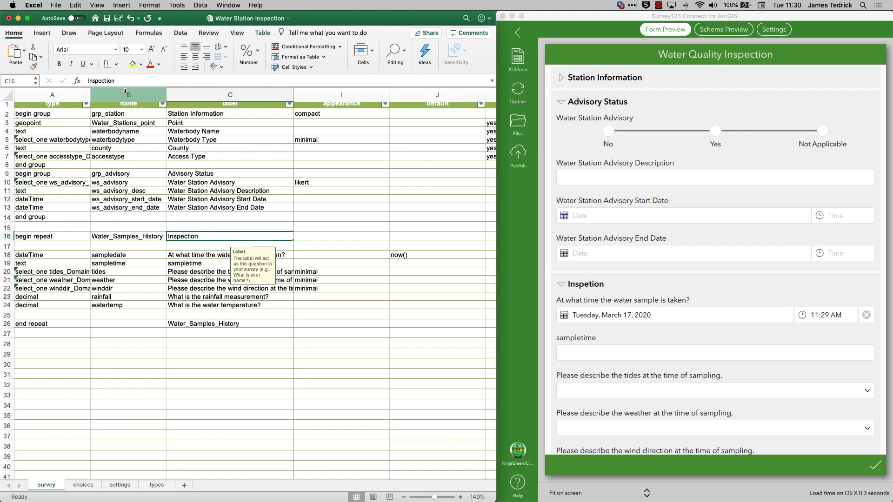
key(Right)
key(Right)
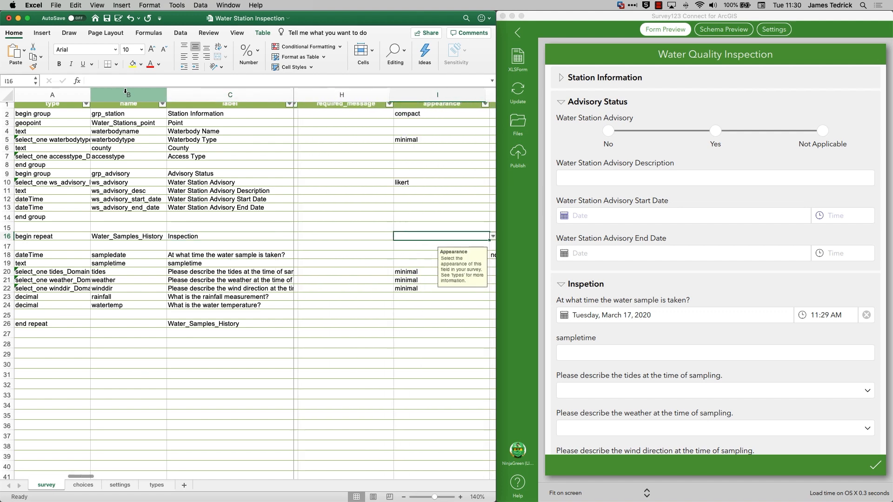
key(Right)
key(Right)
key(Right)
key(Right)
key(Right)
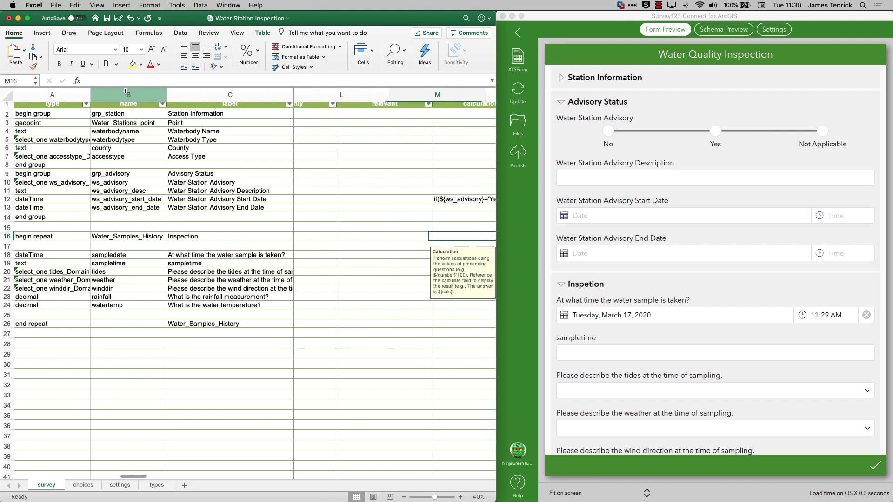
key(Right)
key(Right)
key(Right)
key(Right)
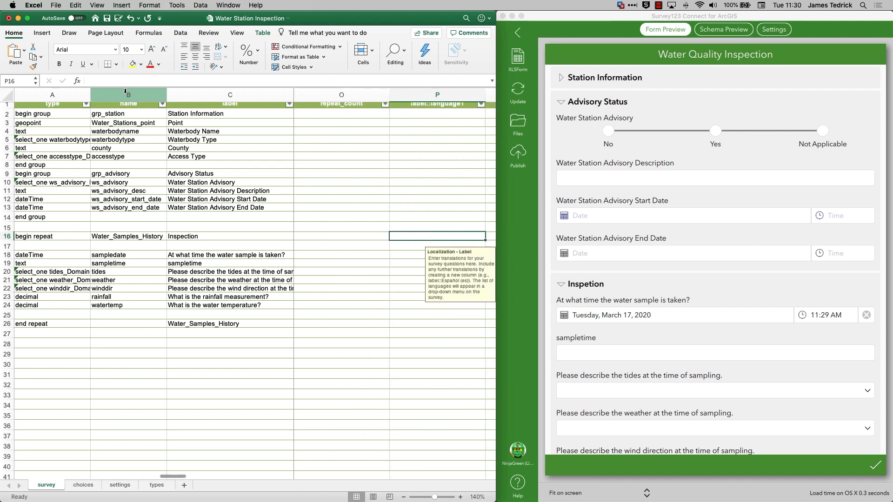
key(Right)
key(Right)
key(Right)
key(Right)
key(Right)
key(Right)
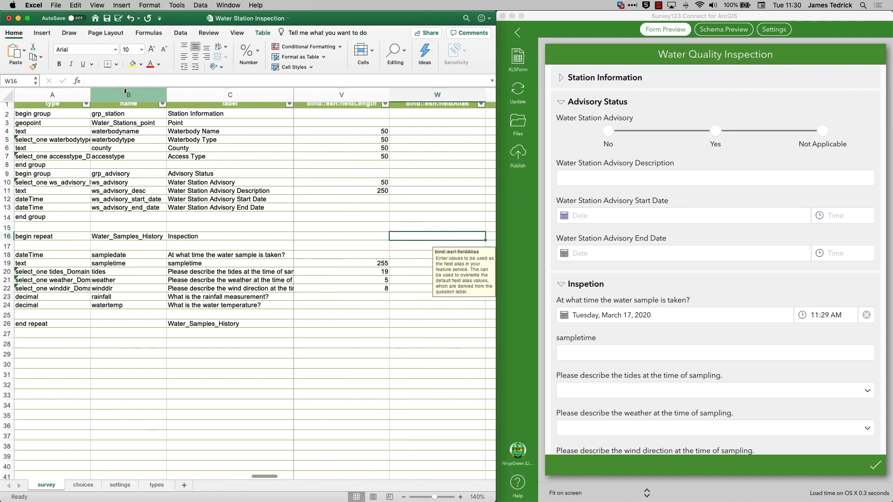
key(Right)
key(Right)
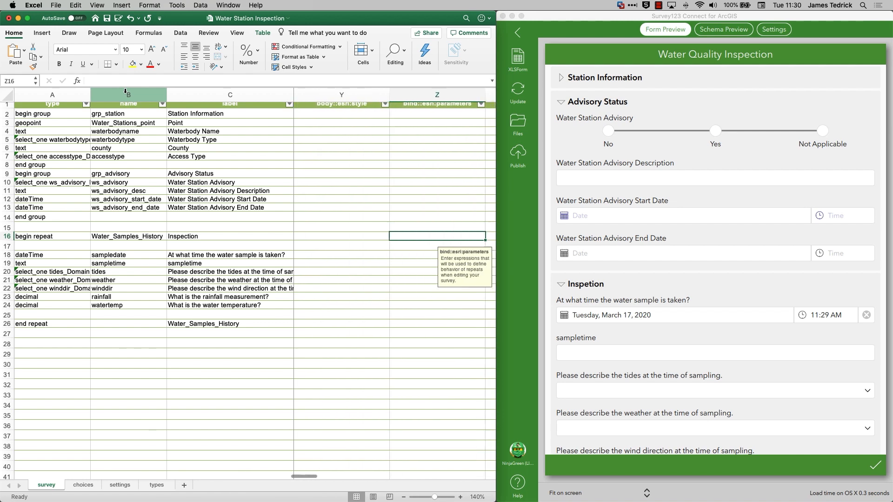
scroll(316, 171, up, 1)
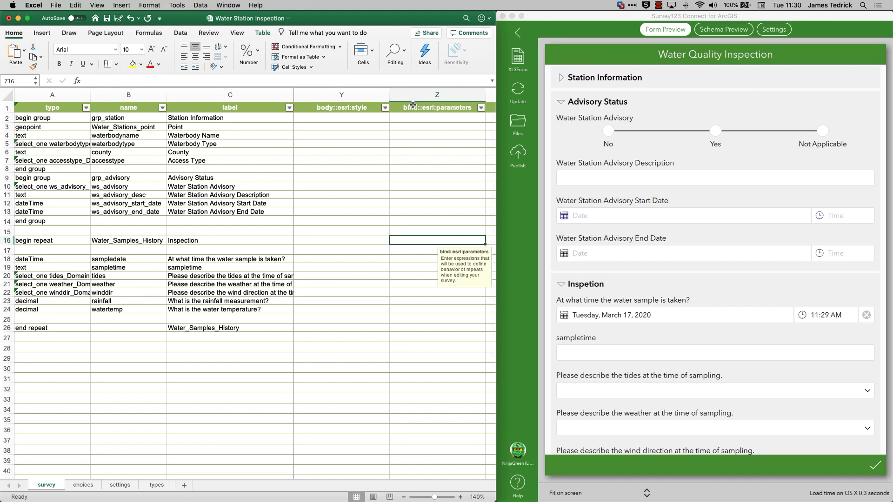
click(190, 82)
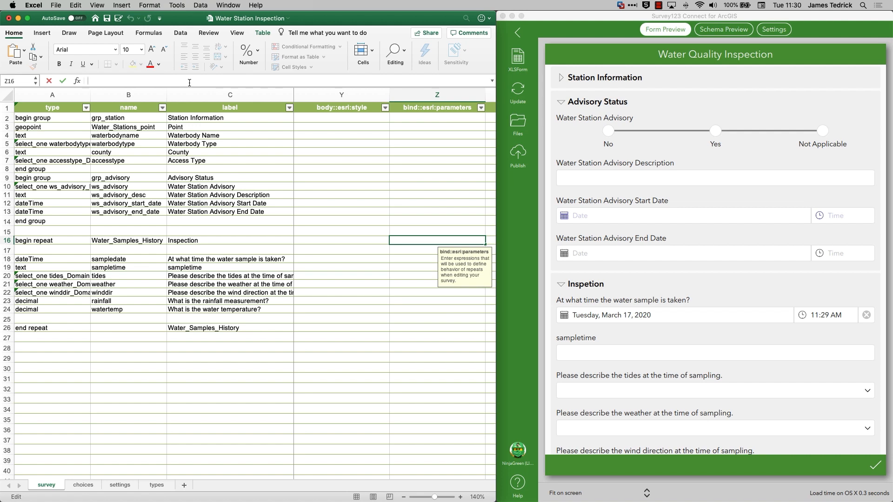
text(query allow)
text(Updates)
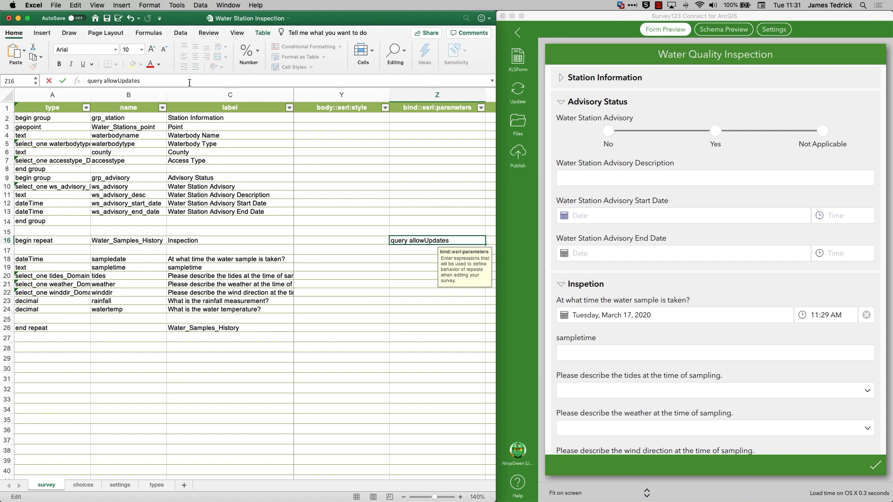
text(=false)
key(Return)
Save the workbook and publish the Water Station Inspection survey from Survey123 Connect.
key(super+s)
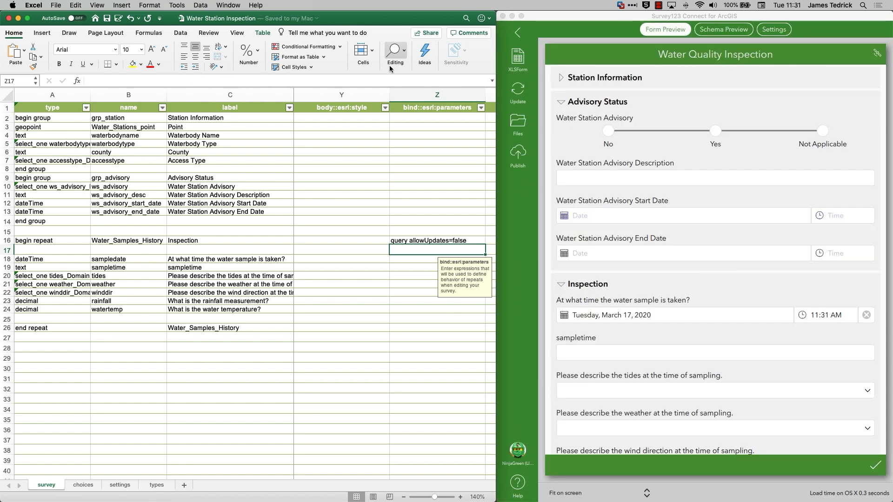
click(523, 155)
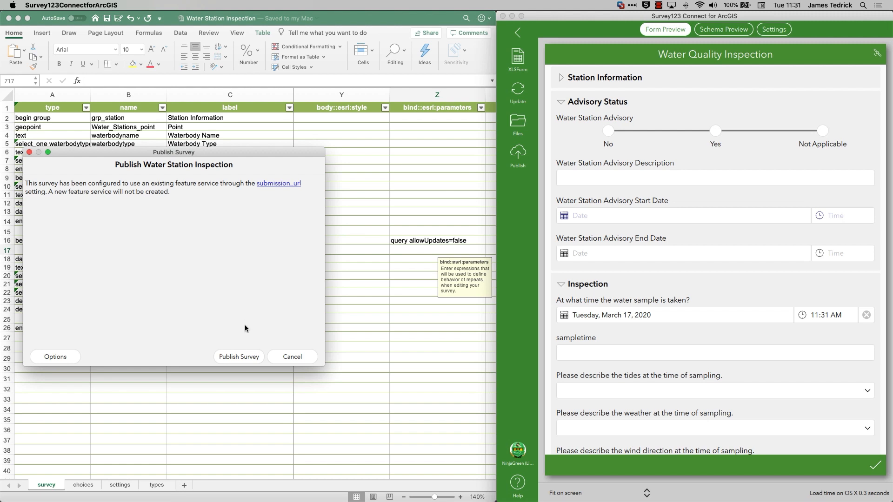
click(240, 357)
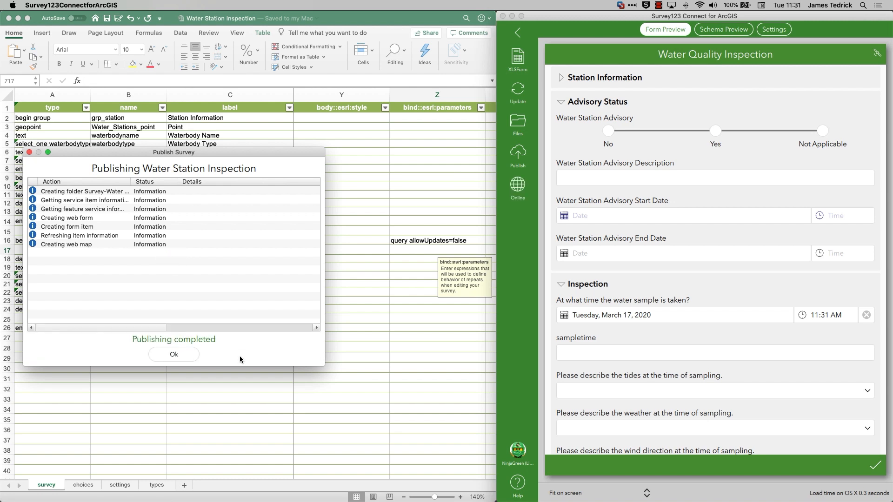
Switch to the Survey123 field app, download the Water Station Inspection survey and refresh its Inbox.
click(173, 355)
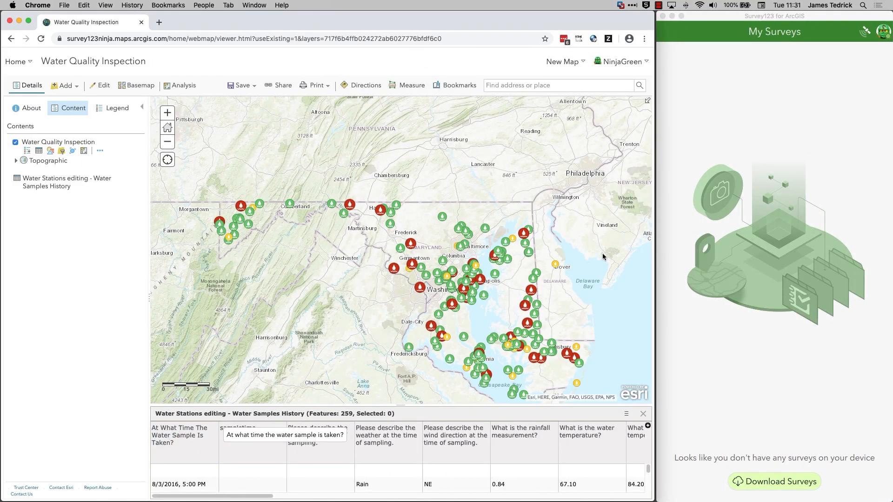
click(783, 482)
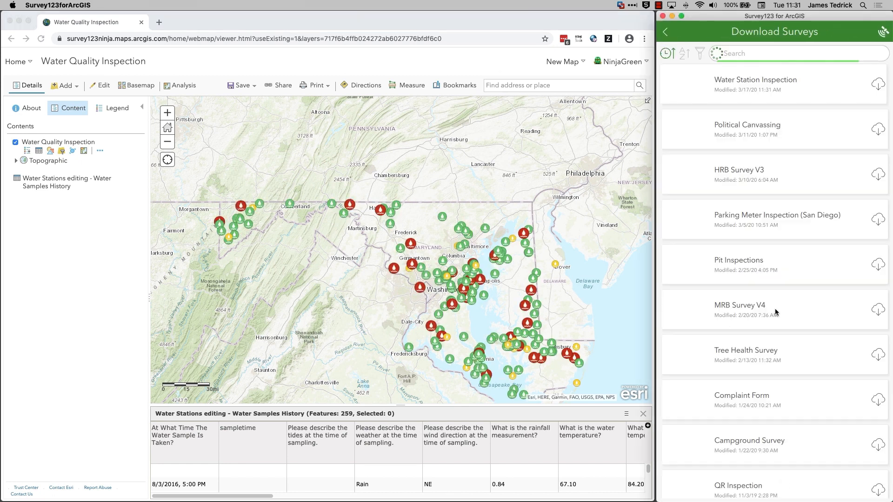
click(878, 84)
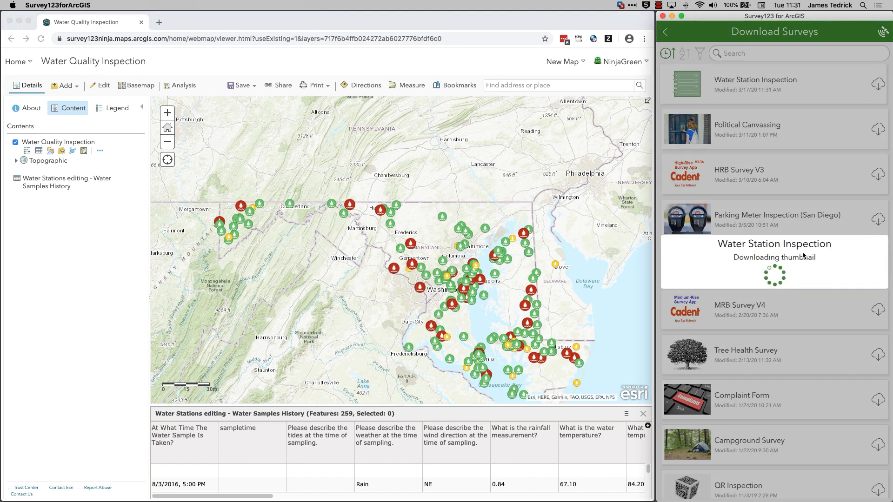
click(671, 35)
click(703, 83)
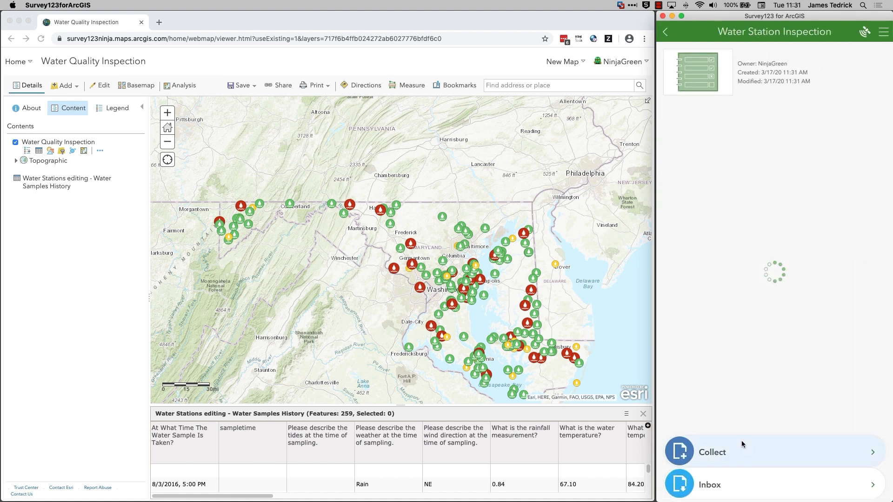
click(740, 488)
click(855, 495)
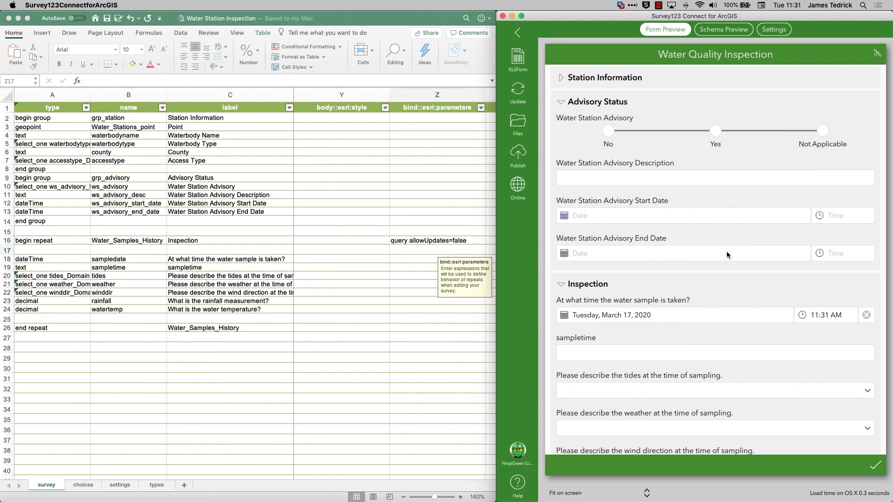
Switch to the Excel workbook and set the instance_name on the settings sheet to ${waterbodyname}.
click(118, 488)
click(118, 488)
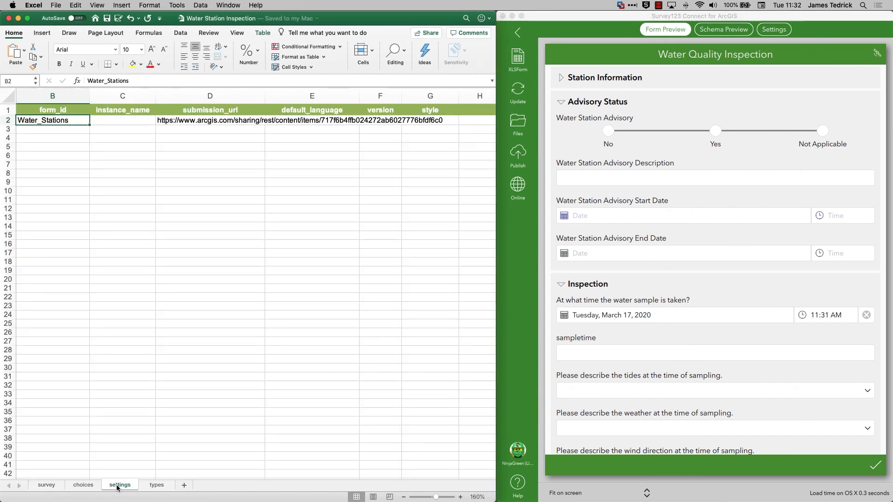
click(128, 121)
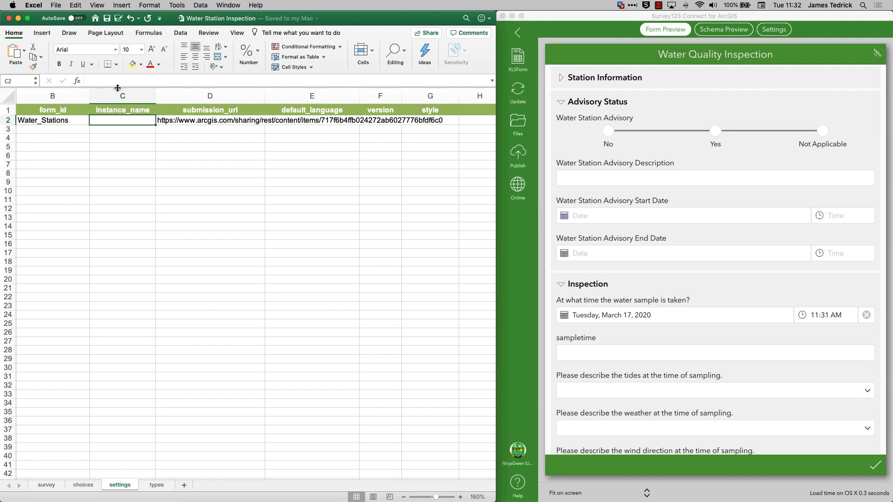
text(${waterbodyname})
key(Return)
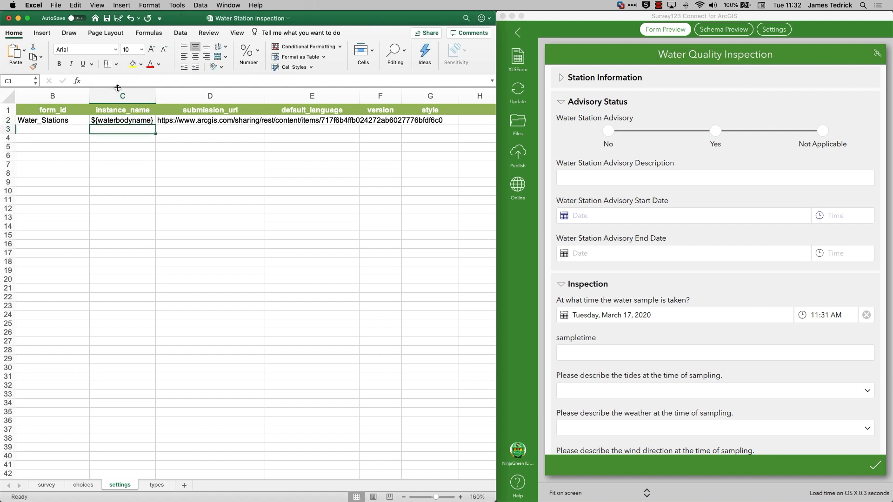
Save the workbook and republish the Water Station Inspection survey from Survey123 Connect.
click(54, 489)
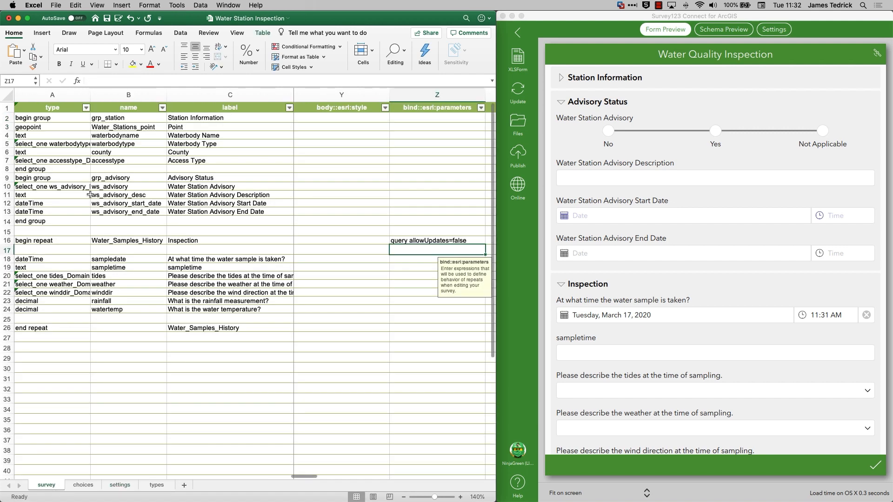
key(super+s)
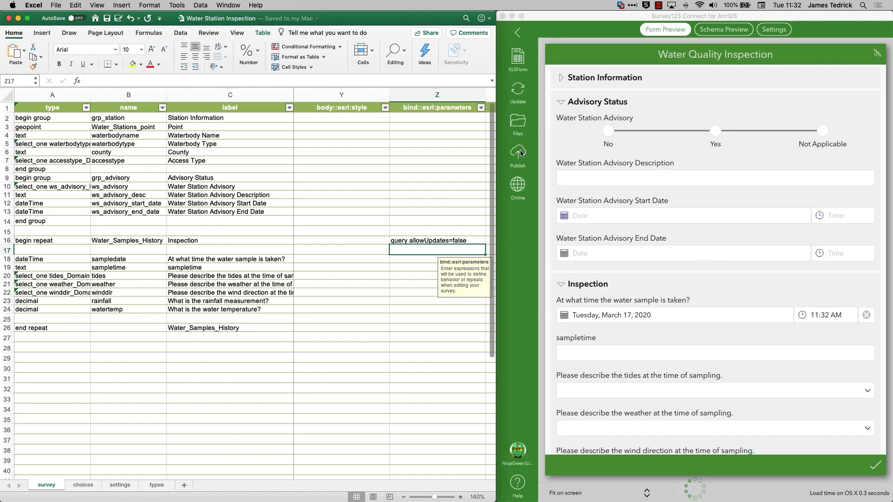
click(519, 152)
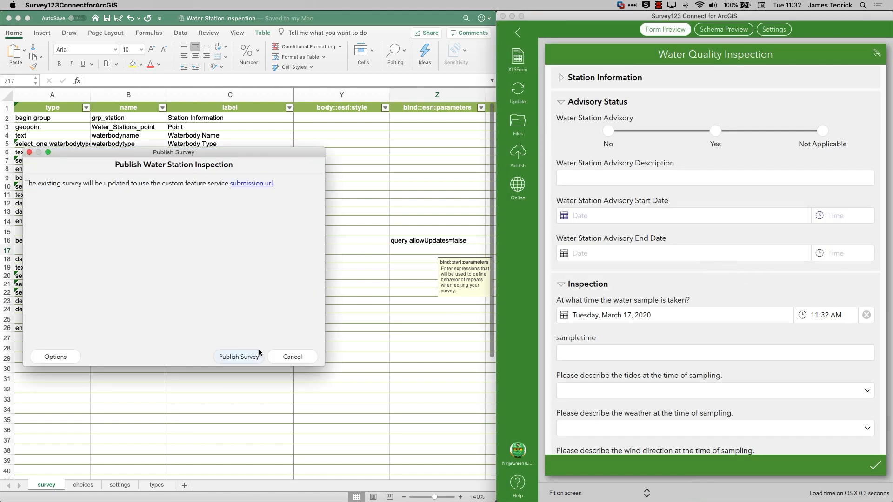
click(259, 355)
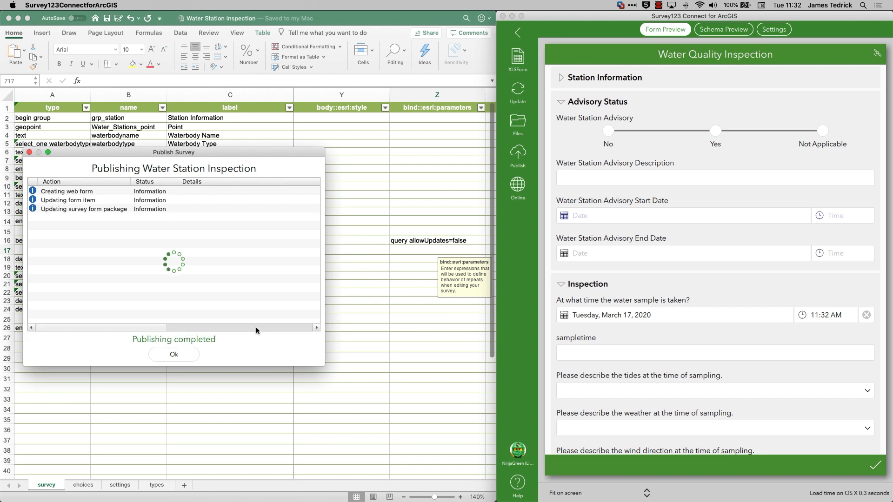
click(184, 361)
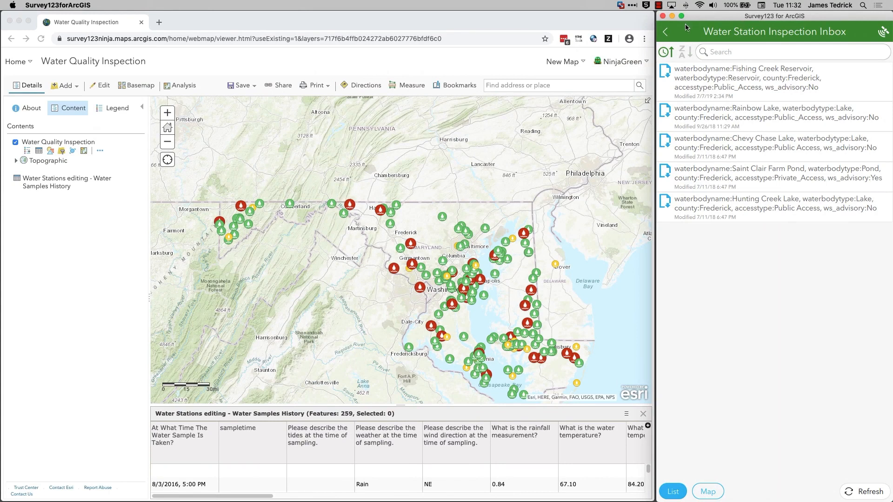
Switch to the Survey123 field app and update the downloaded Water Station Inspection survey.
click(673, 34)
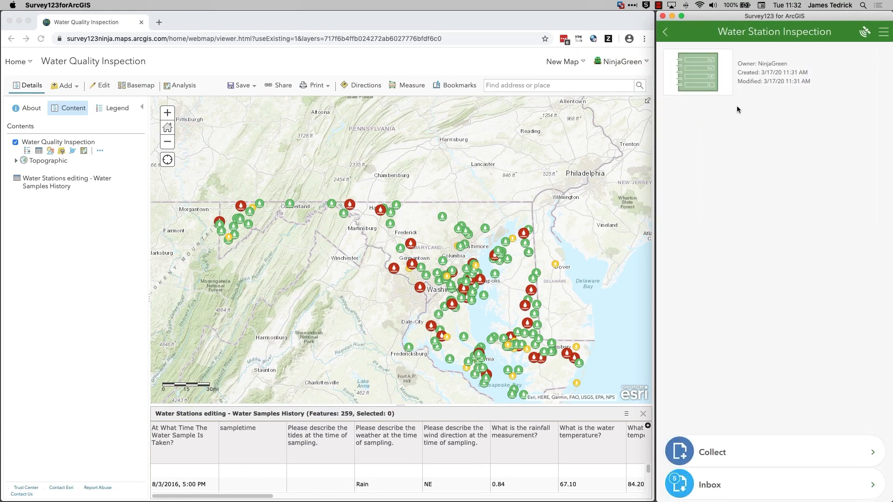
click(665, 35)
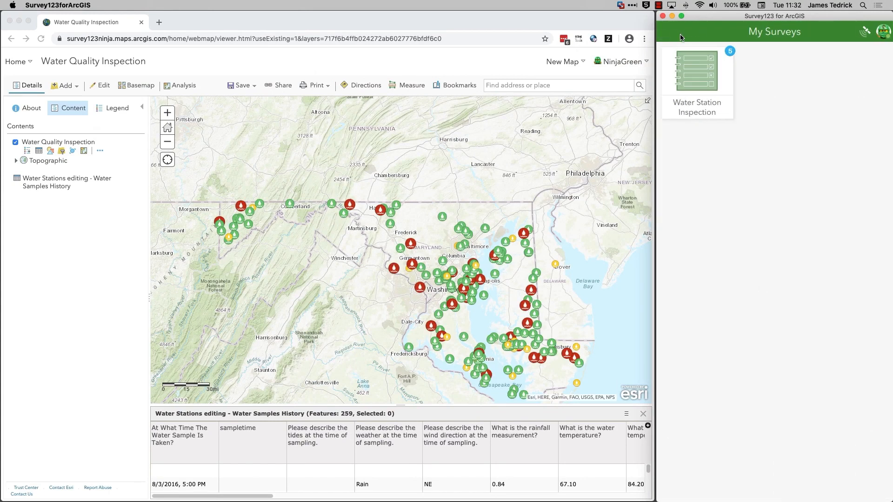
drag(815, 97, 789, 331)
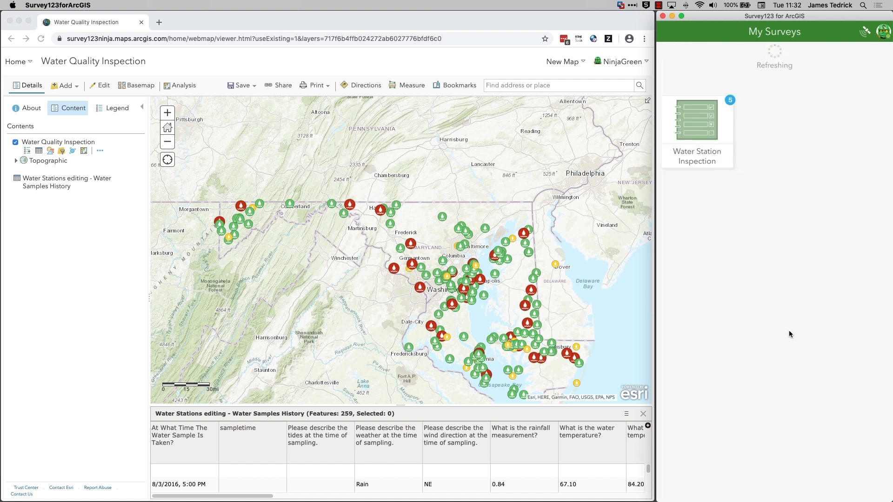
click(761, 54)
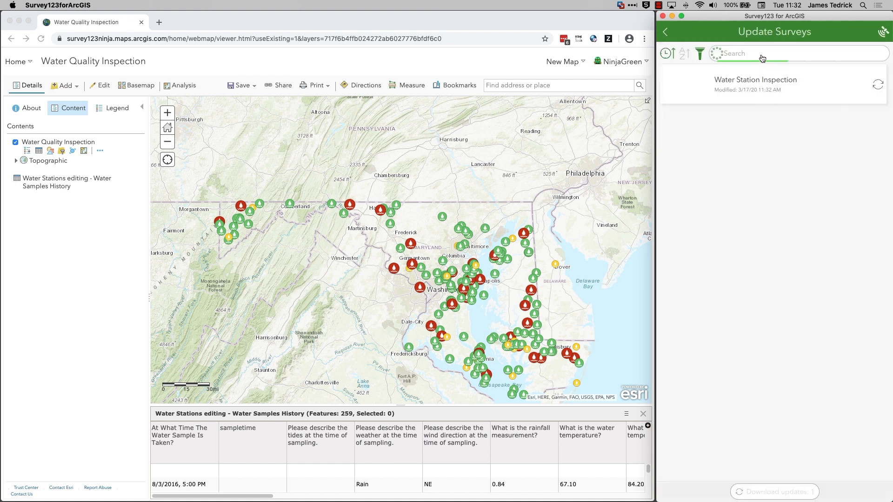
click(878, 85)
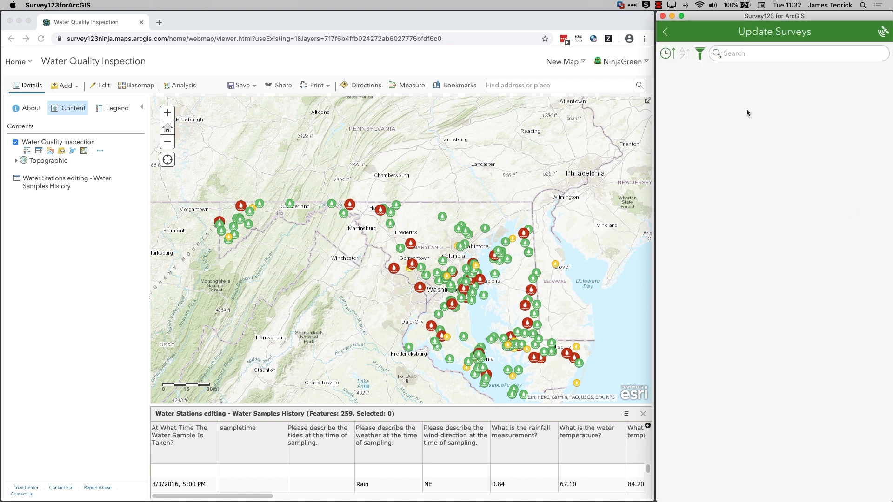
click(665, 33)
Refresh the Water Station Inspection Inbox and show its records on the map.
click(683, 89)
click(748, 488)
click(863, 491)
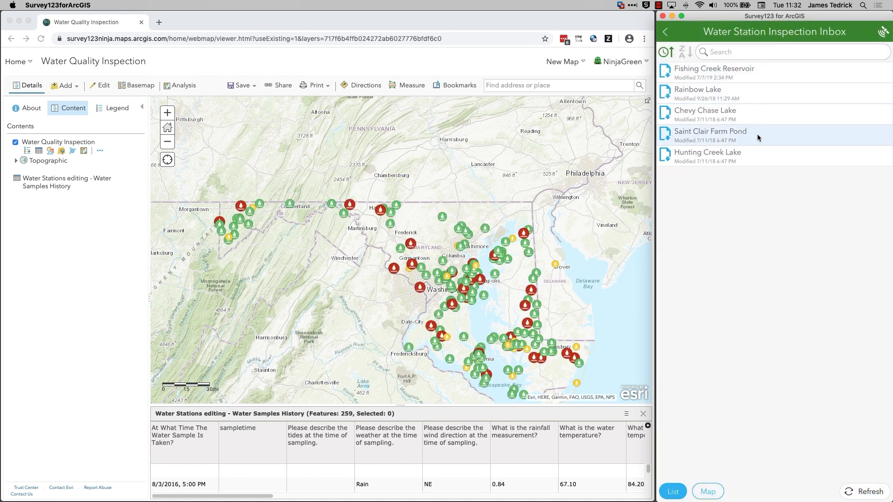
click(709, 493)
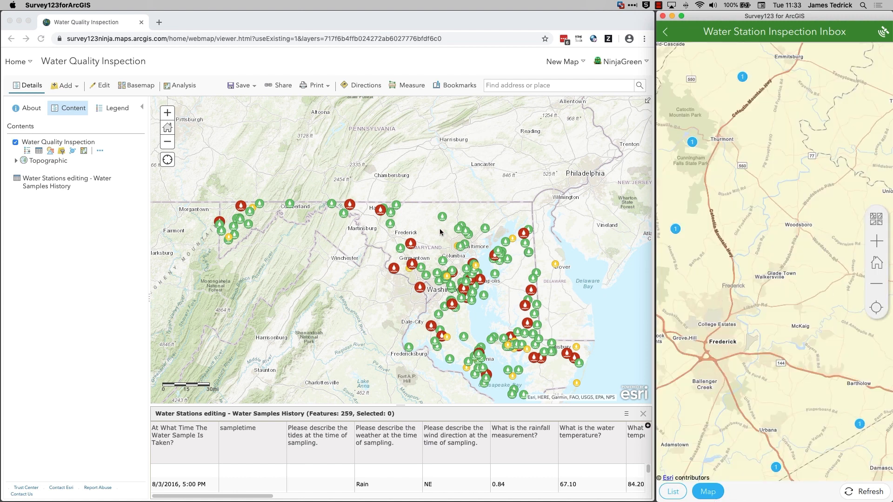
Compare the Frederick area stations in the web map and open the Saint Clair Farm Pond record from the Inbox map.
click(372, 200)
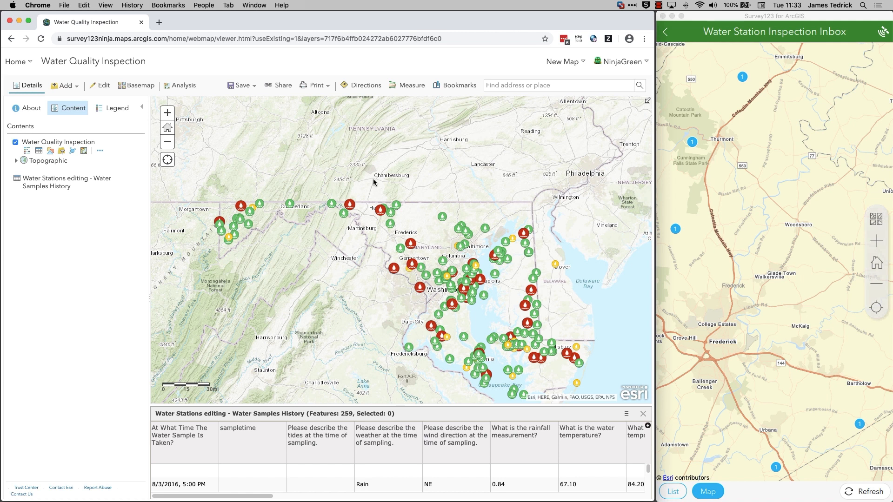
mouse_move(373, 196)
mouse_down()
mouse_move(380, 203)
mouse_move(368, 182)
mouse_move(430, 272)
mouse_up()
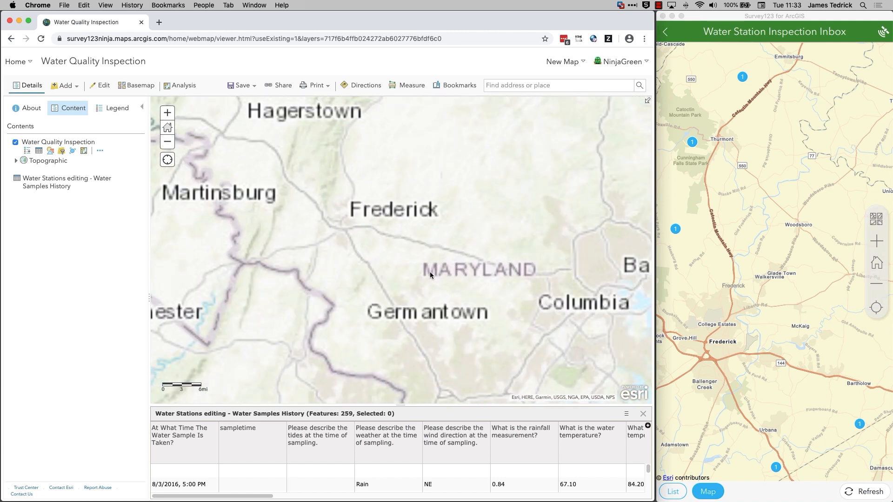
drag(397, 158, 396, 178)
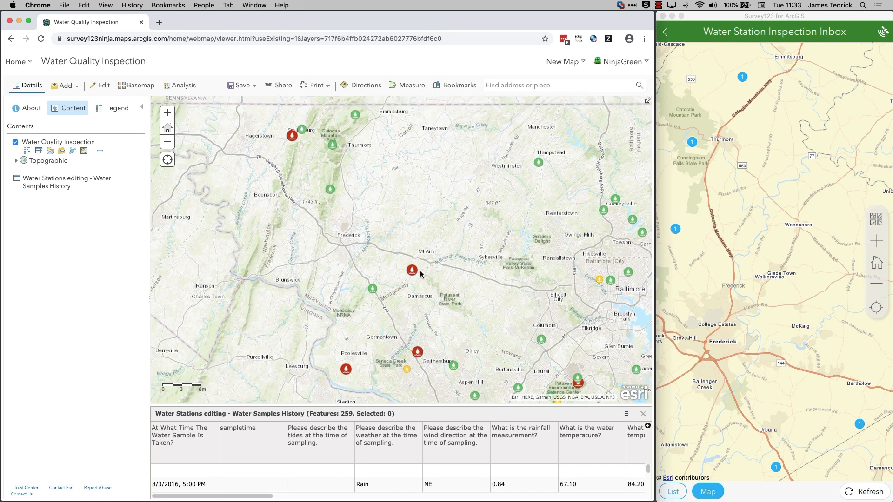
click(858, 424)
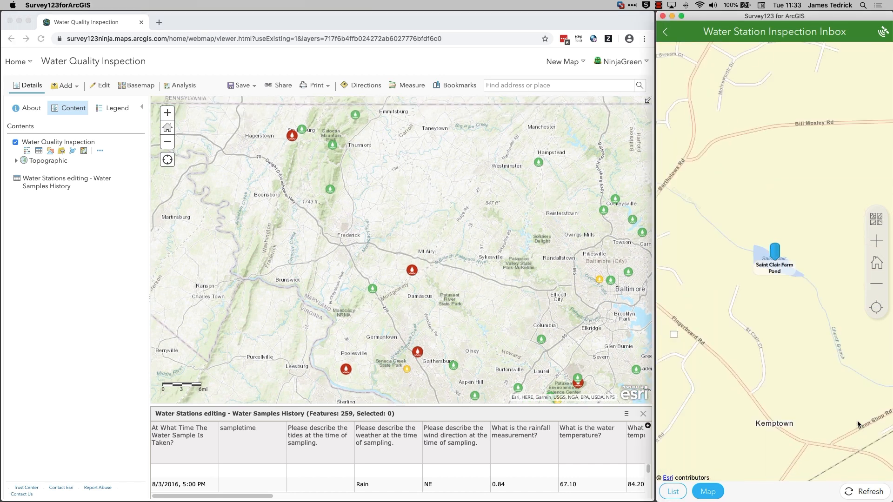
click(777, 252)
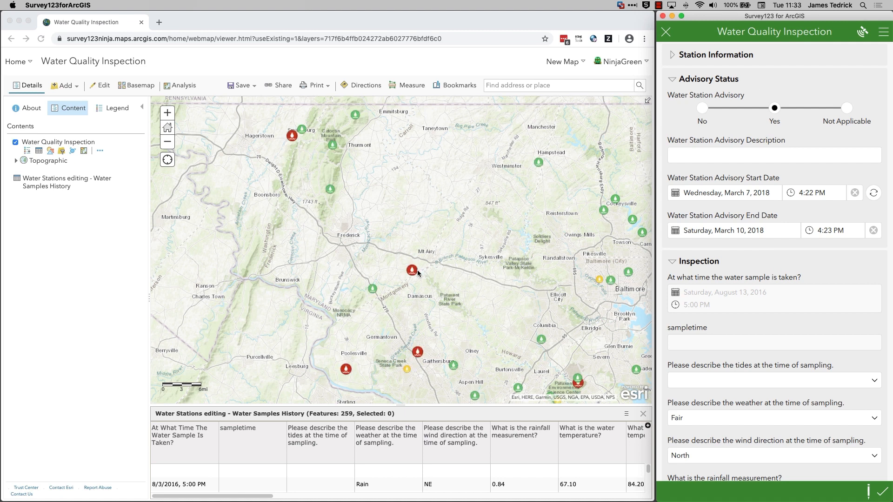
Set the Water Station Advisory to No and clear the advisory start and end dates.
click(703, 109)
click(855, 194)
click(874, 231)
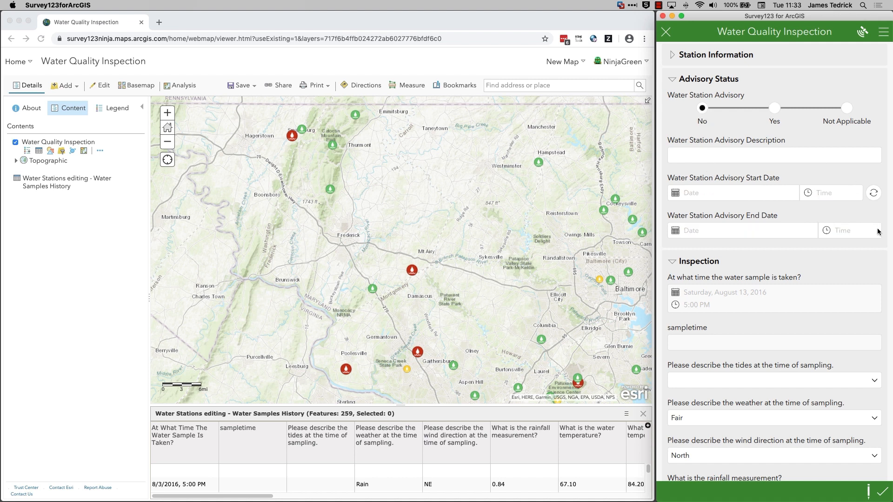
Add a new record to the Inspection repeat after the existing inspections.
scroll(819, 188, down, 5)
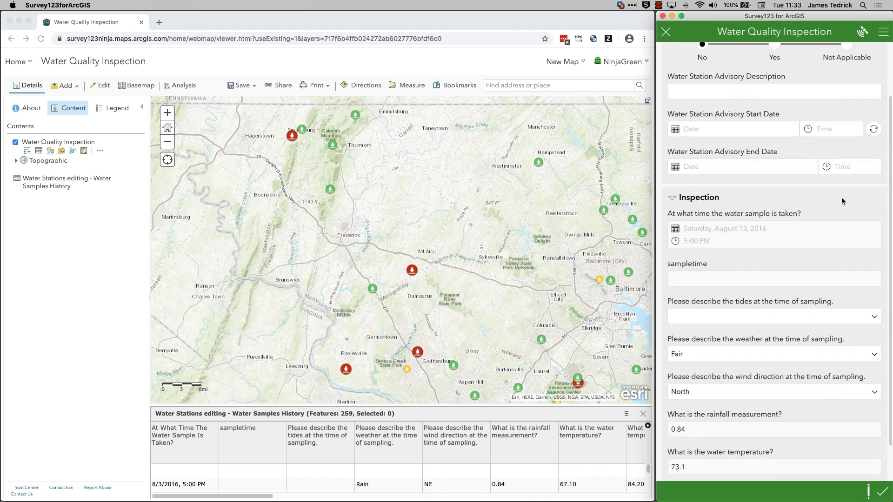
click(848, 452)
click(848, 452)
click(851, 459)
click(870, 459)
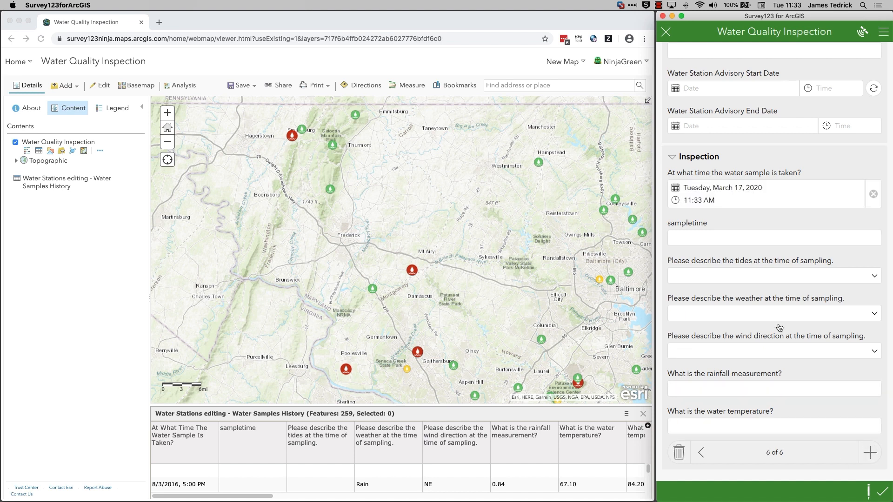
Fill in the new inspection with tides Ebb, weather Fair, wind direction Calm and rainfall 0, and send the survey immediately.
click(700, 281)
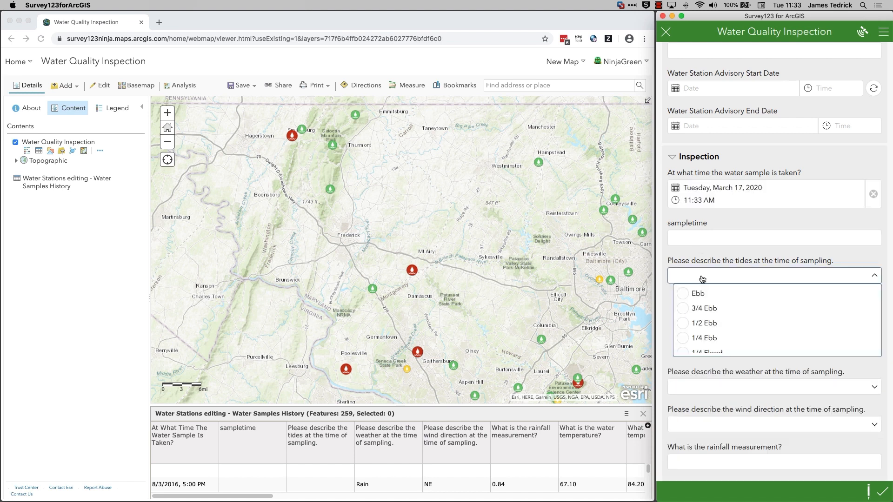
click(685, 294)
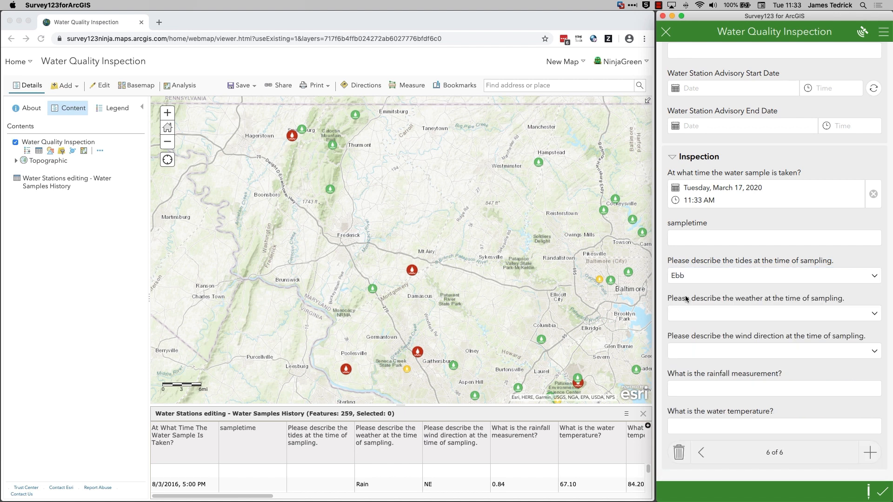
click(708, 321)
click(689, 345)
click(692, 354)
click(688, 372)
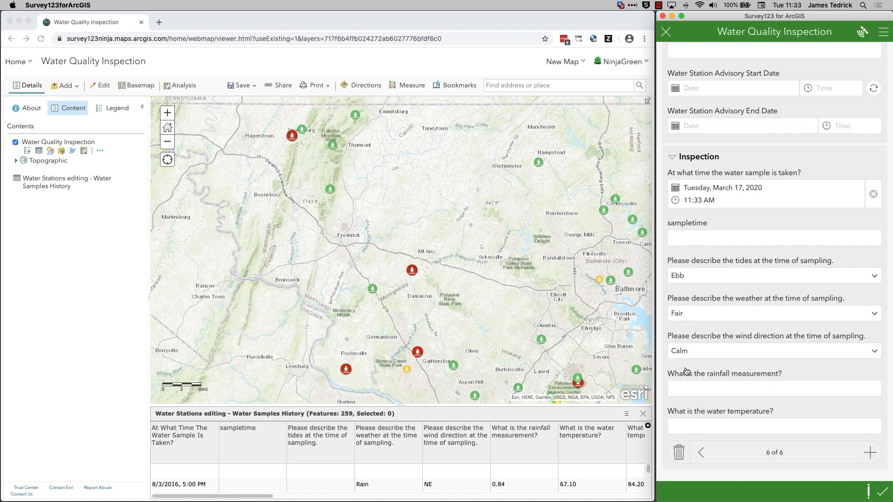
click(726, 386)
text(0)
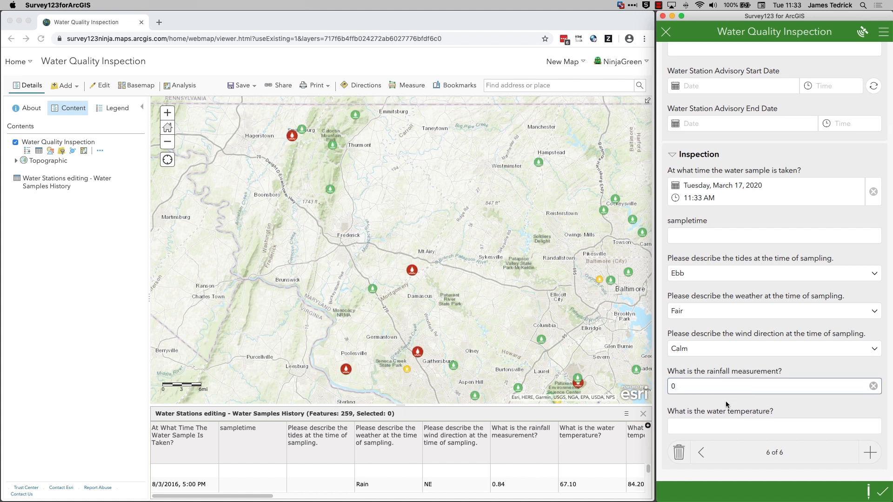
click(882, 492)
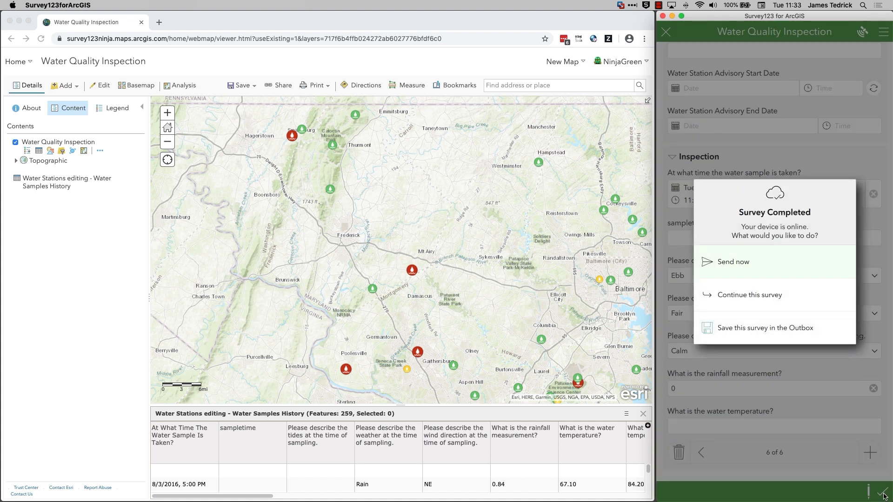
click(776, 262)
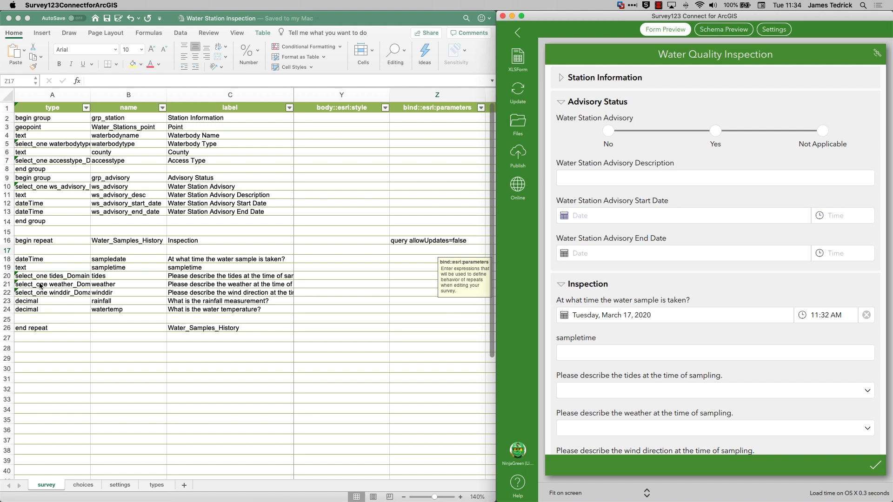
Switch to the Excel workbook and delete the Station Information and Advisory Status group rows, 2 to 14, from the survey sheet.
click(13, 130)
drag(7, 118, 9, 225)
right_click(8, 226)
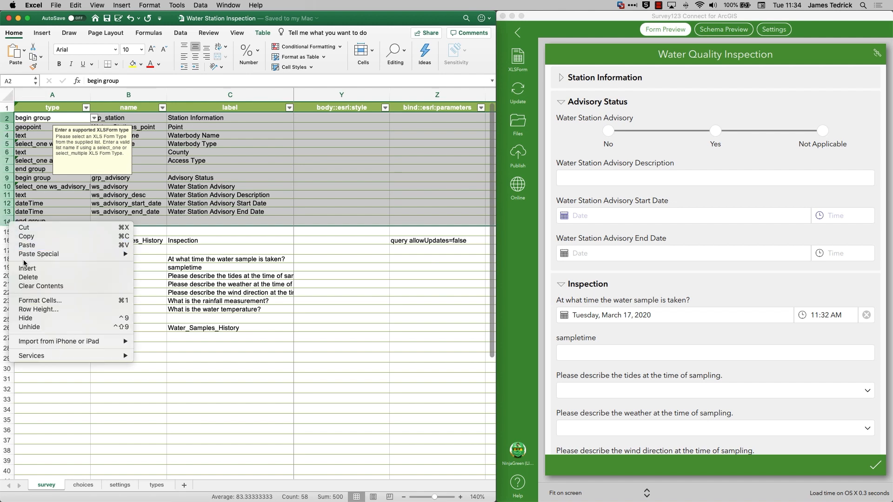
click(25, 277)
click(37, 214)
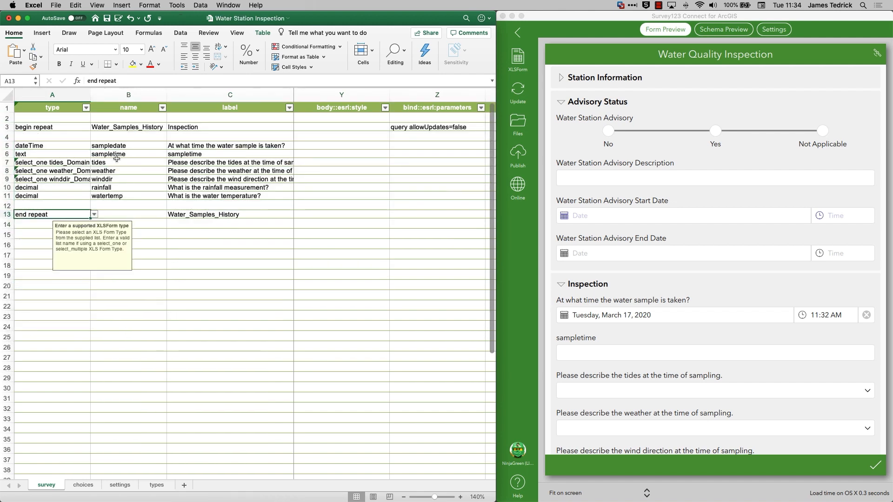
Copy the Inspection repeat's name, Water_Samples_History, from the begin repeat row of the survey sheet.
click(123, 128)
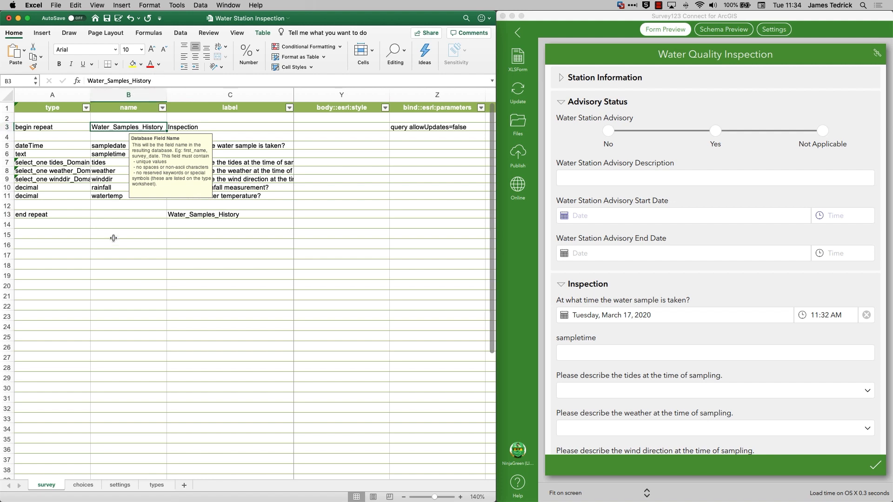
click(155, 81)
drag(154, 80, 86, 81)
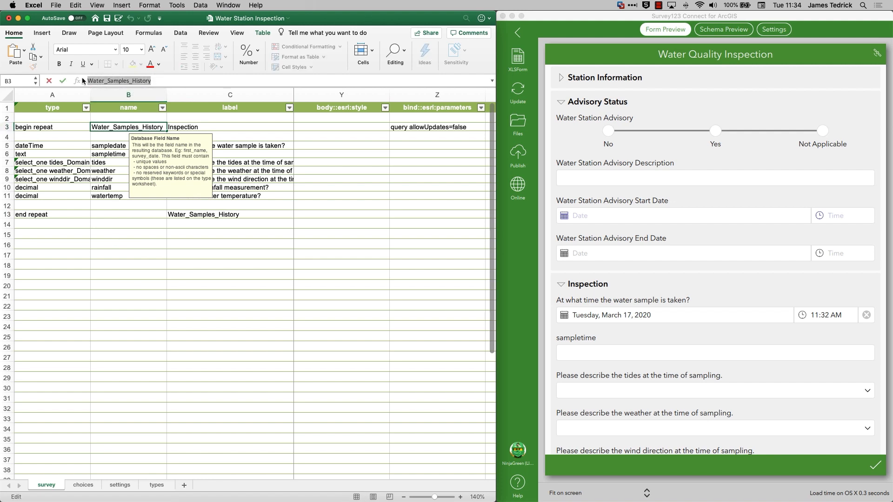
Delete the empty row under the headers and the begin repeat and end repeat rows from the survey sheet.
click(7, 118)
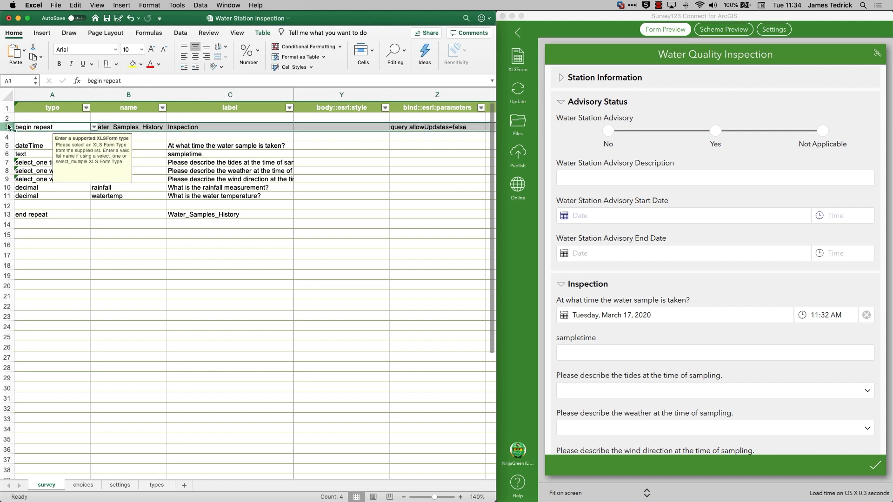
right_click(8, 121)
click(27, 178)
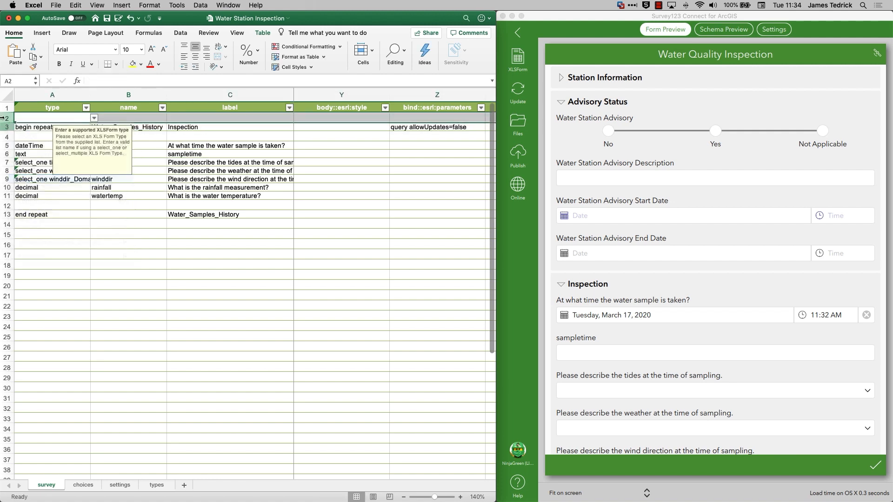
right_click(5, 110)
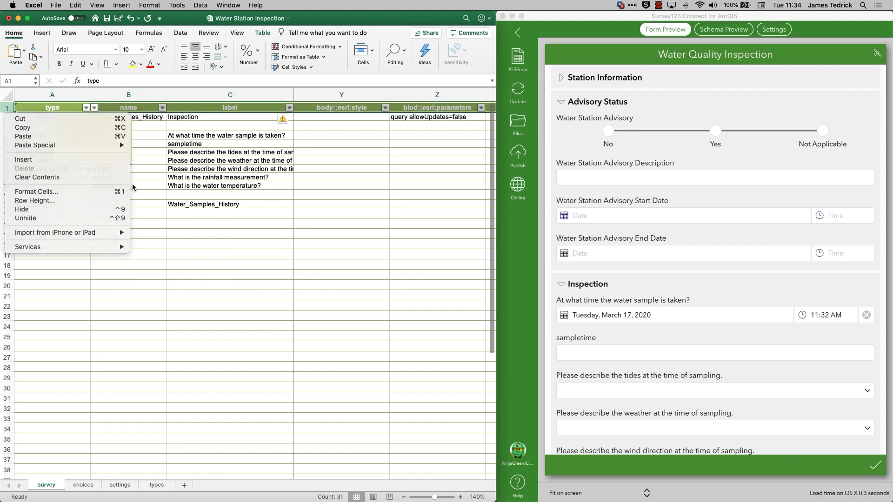
click(132, 186)
click(12, 120)
right_click(12, 121)
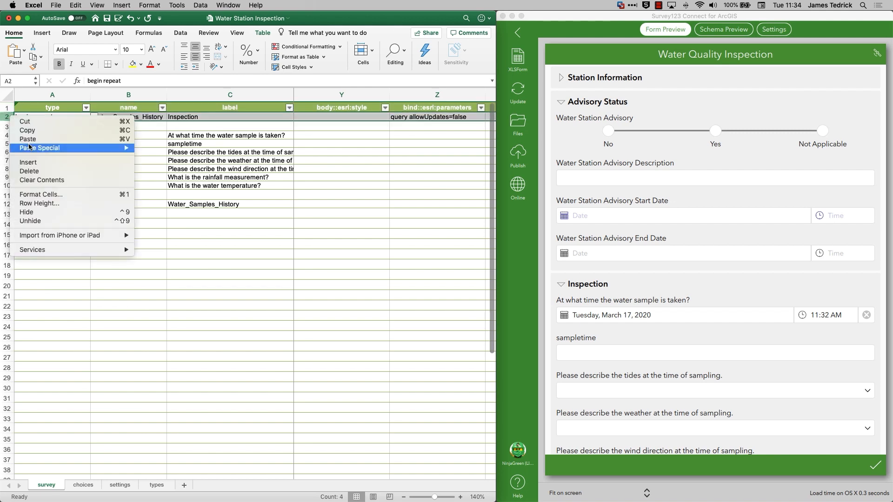
click(28, 171)
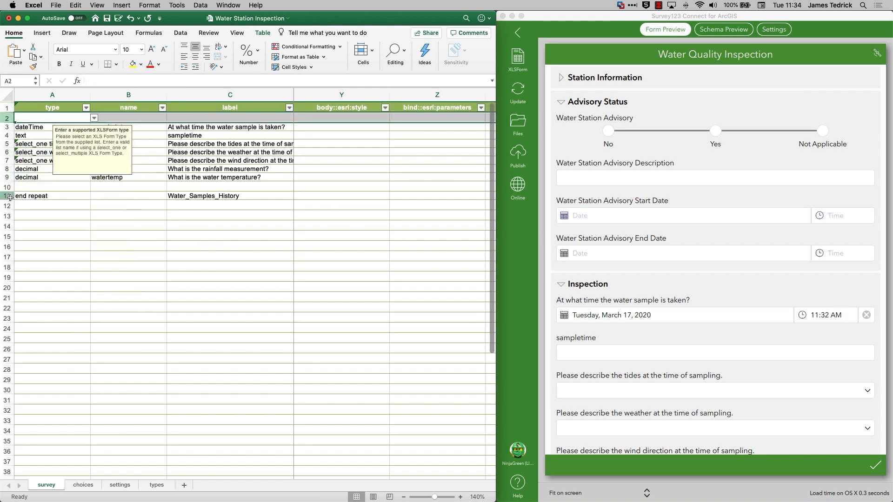
click(9, 196)
right_click(11, 196)
click(29, 251)
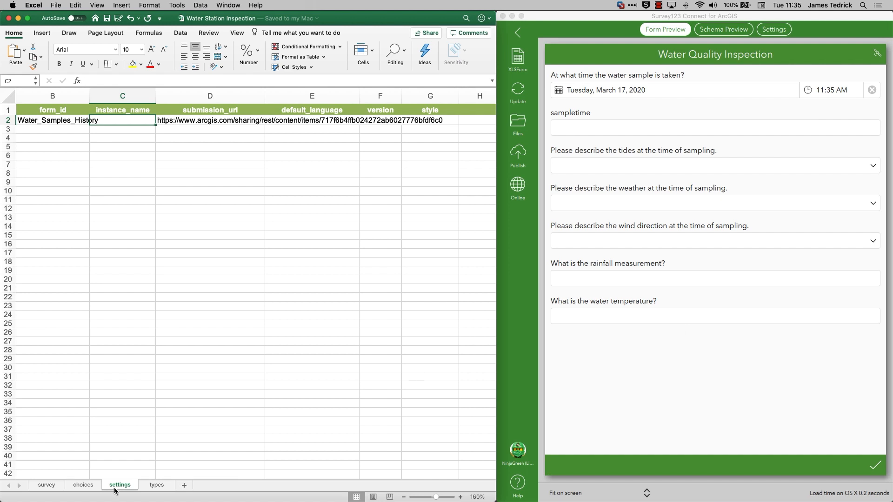
Add an integer question named stationnum with the label Station Number in row 2 of the survey sheet and save the workbook.
click(46, 486)
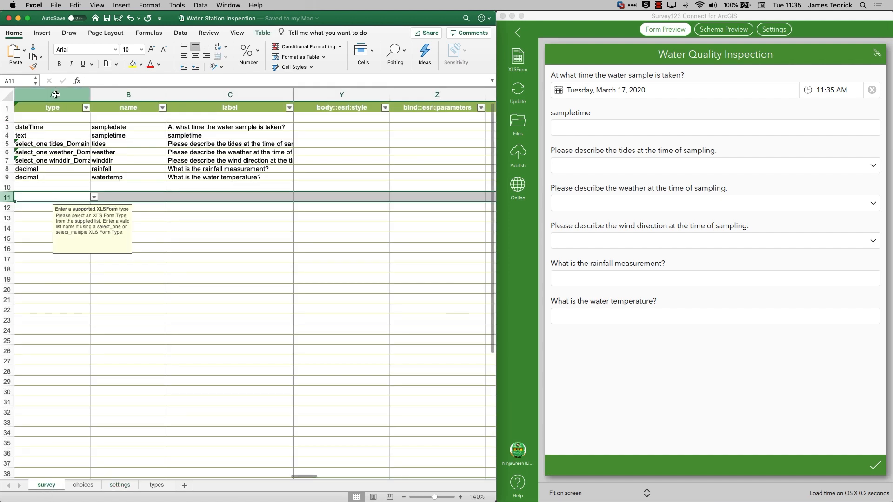
click(52, 118)
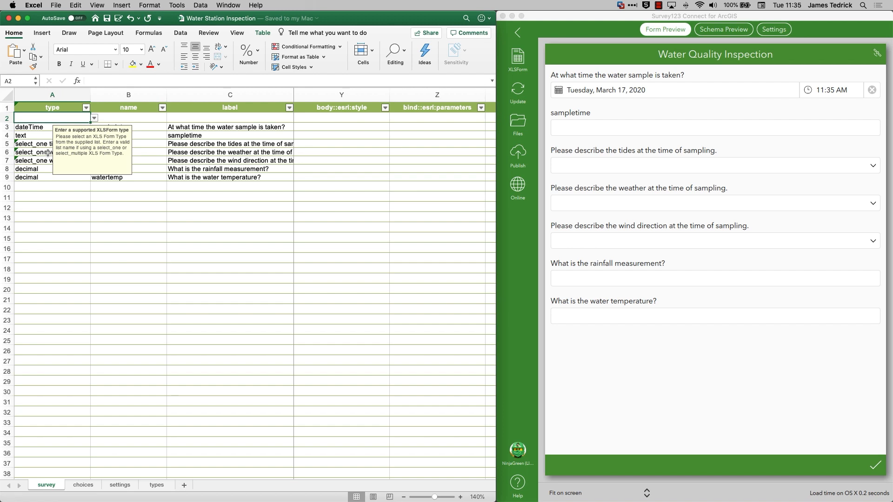
text(integer)
key(Tab)
text(station_)
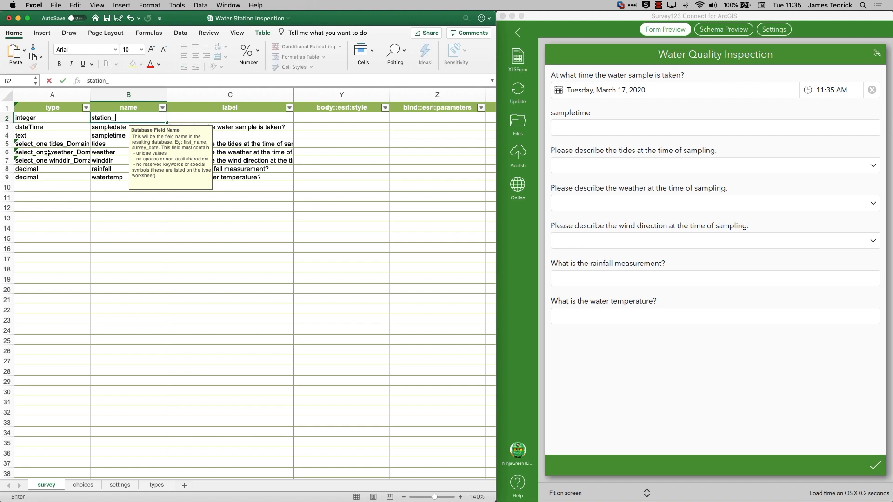
text(num)
key(Tab)
text(Station Numb)
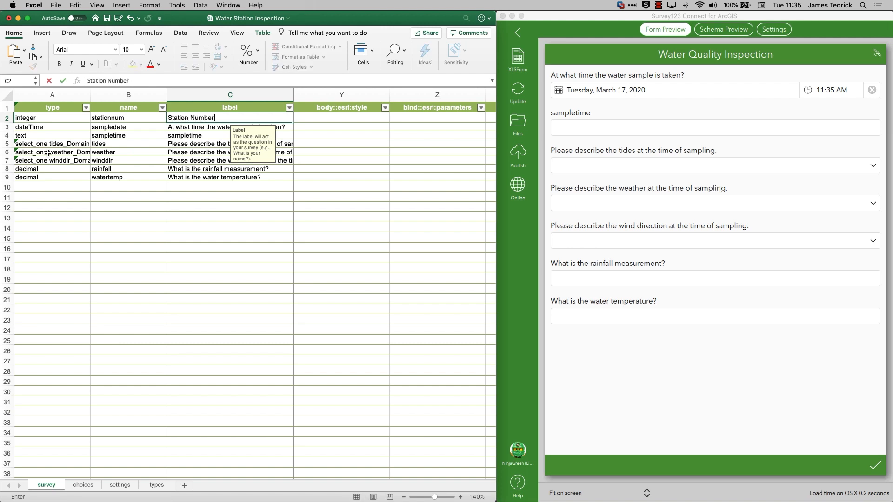
key(Return)
key(super+s)
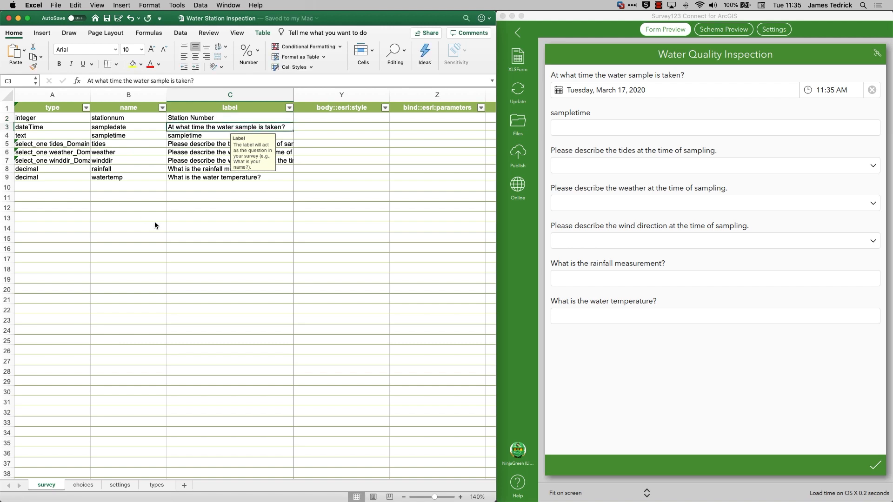
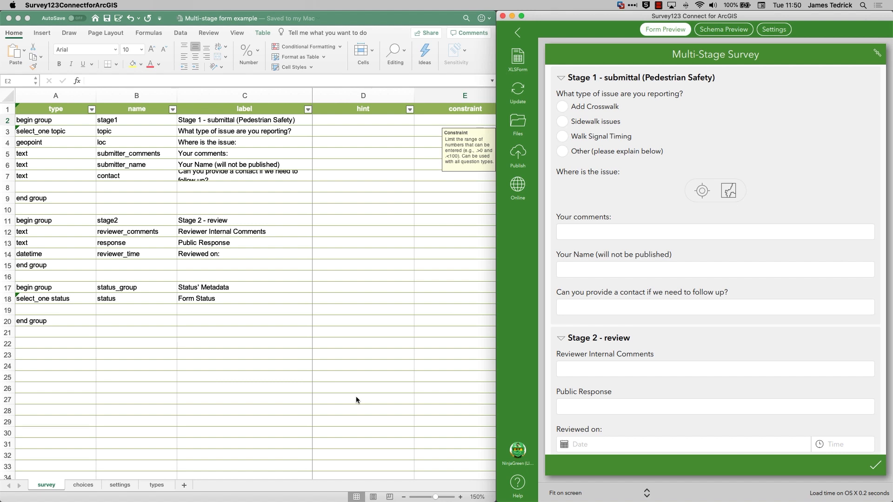
Review the Multi-Stage Survey form through to Form Status, then leave it and start a new survey titled Stage 1: Submittal.
scroll(599, 159, down, 5)
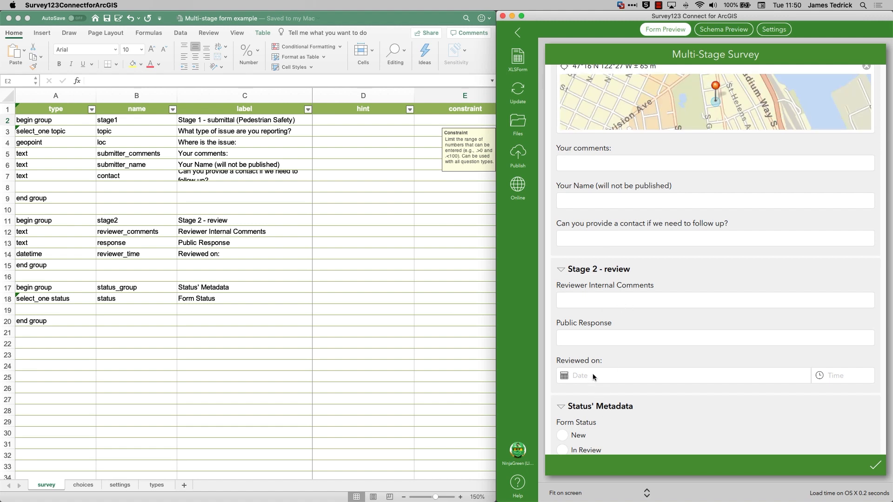
scroll(592, 373, down, 2)
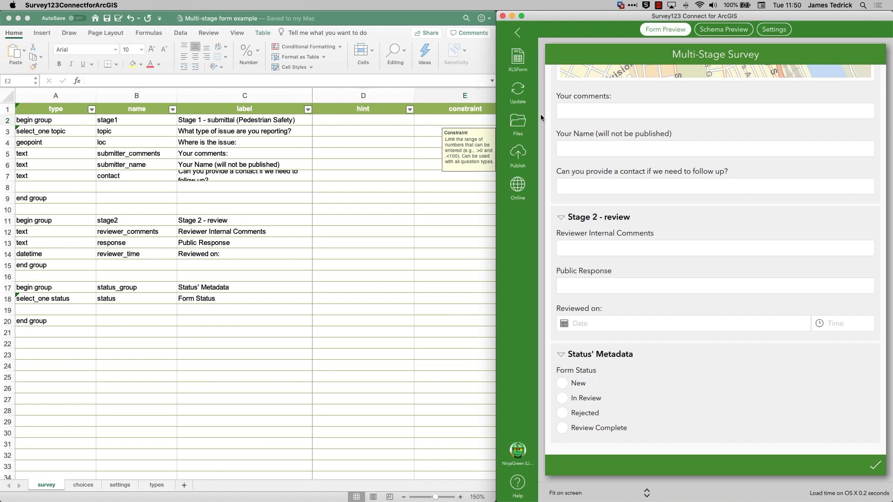
click(519, 34)
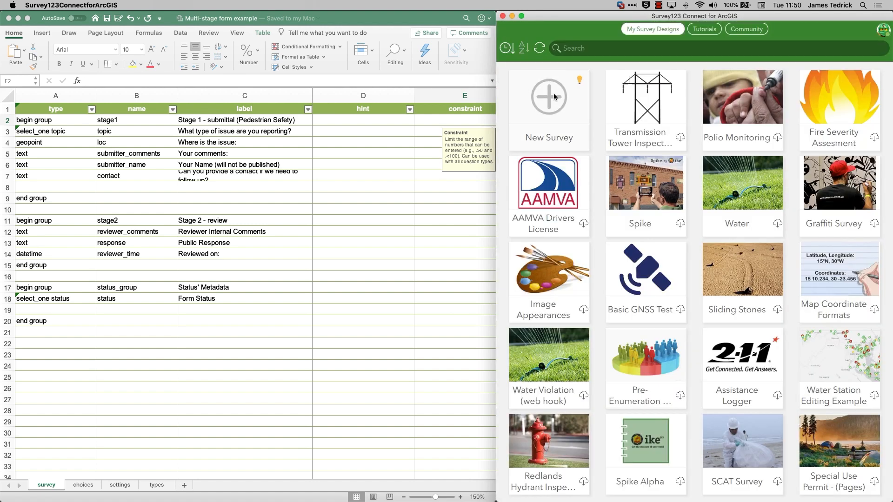
click(553, 96)
drag(543, 62, 513, 63)
key(BackSpace)
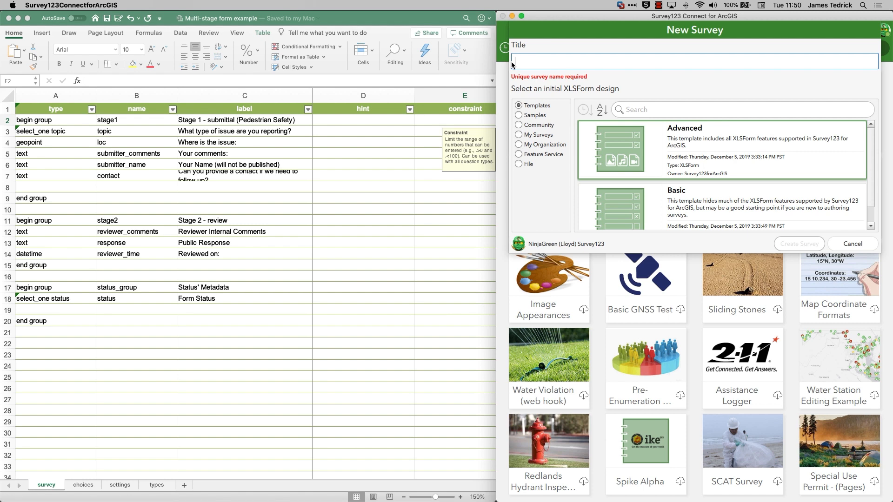
text(Stage 1: Submittal)
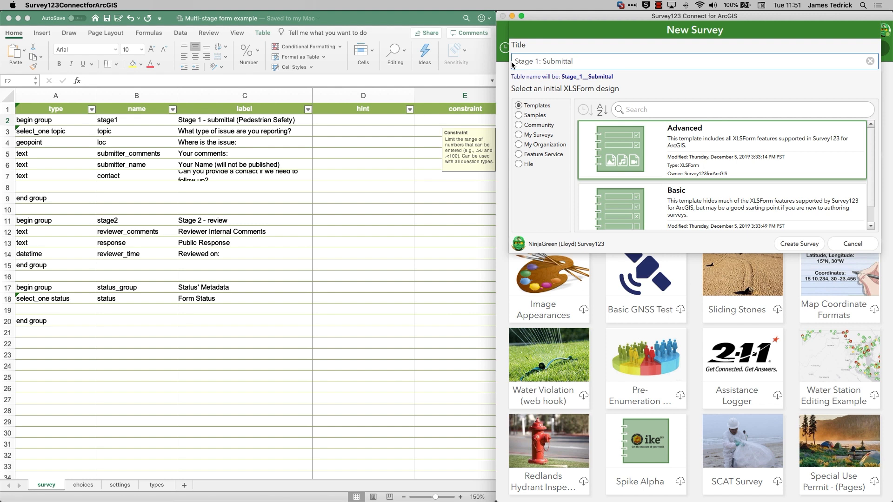
Create the survey from the Multi-stage form example feature service, listing the feature services by modification date.
click(537, 154)
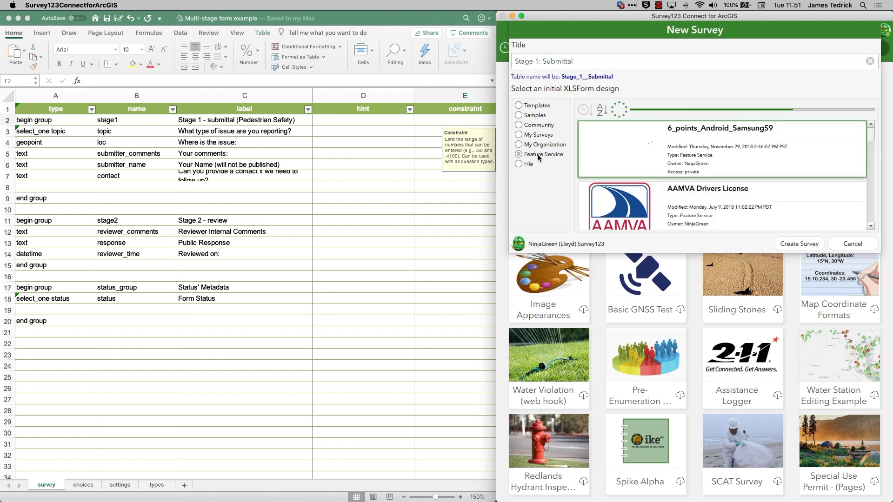
click(586, 111)
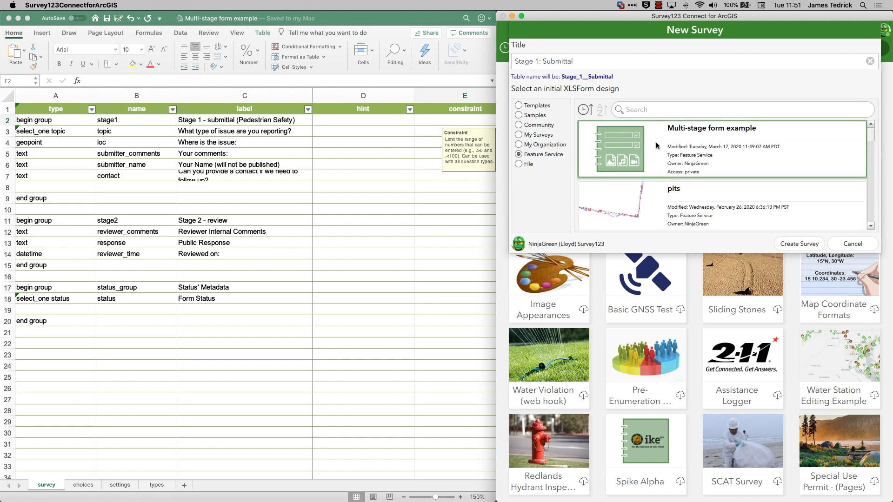
click(783, 243)
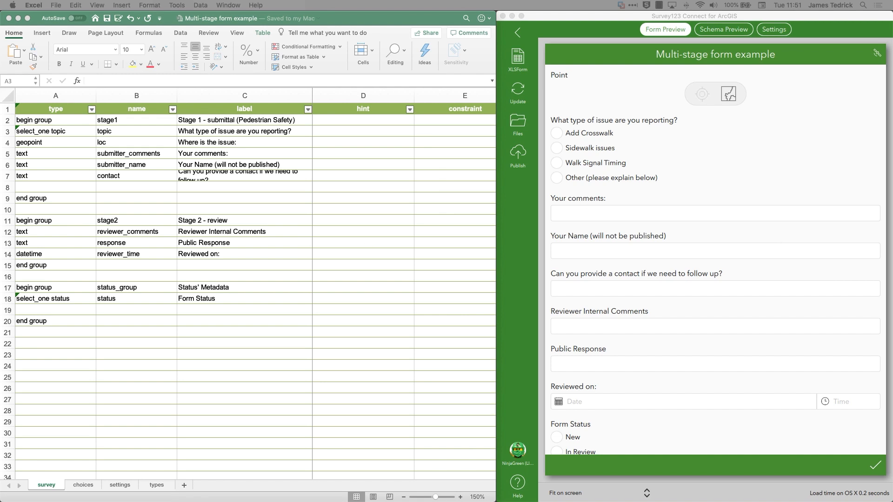
Fit the Stage 1: Submittal workbook window beside the form preview and enlarge the survey sheet to 160%.
drag(548, 176, 322, 4)
drag(523, 259, 489, 499)
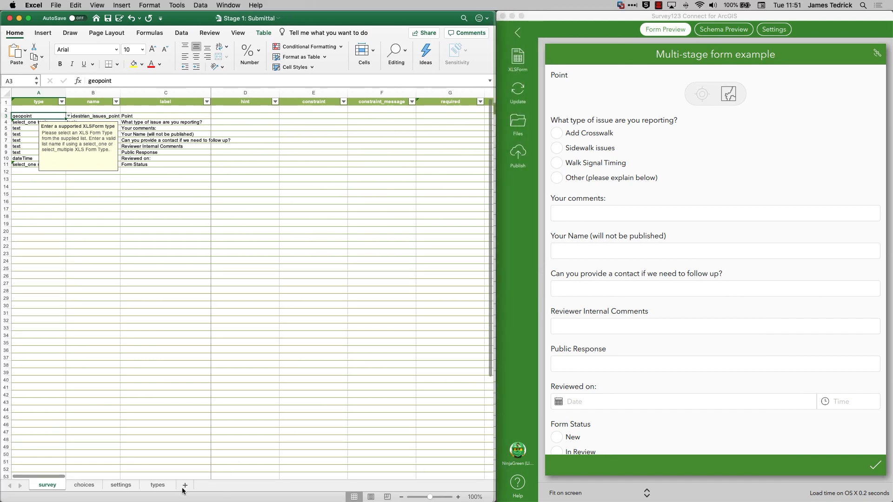
click(458, 497)
click(457, 497)
click(457, 497)
click(457, 497)
click(458, 497)
click(457, 497)
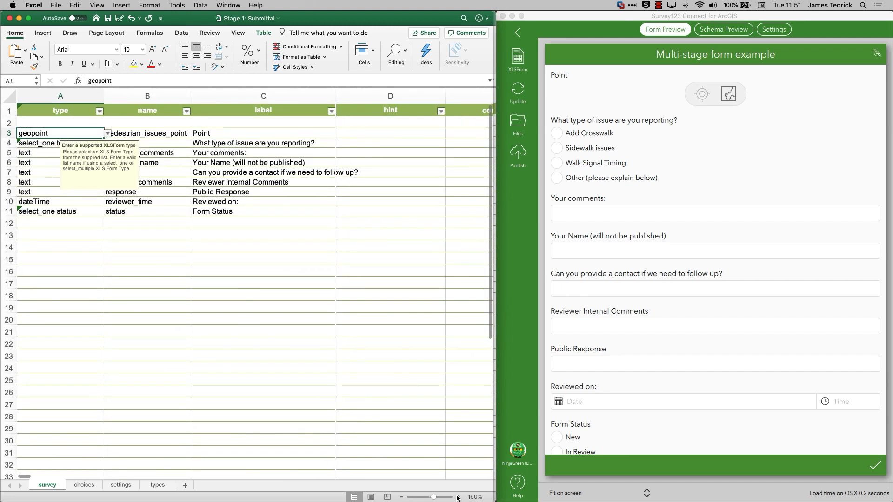
click(225, 268)
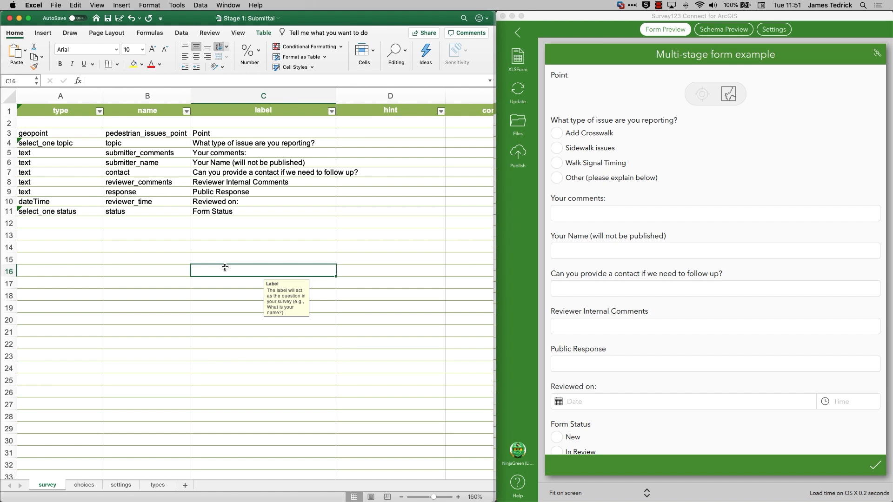
Delete rows 8 to 10 of the survey sheet, holding the reviewer comments, public response and reviewed-on questions.
click(8, 181)
drag(8, 181, 9, 201)
right_click(10, 205)
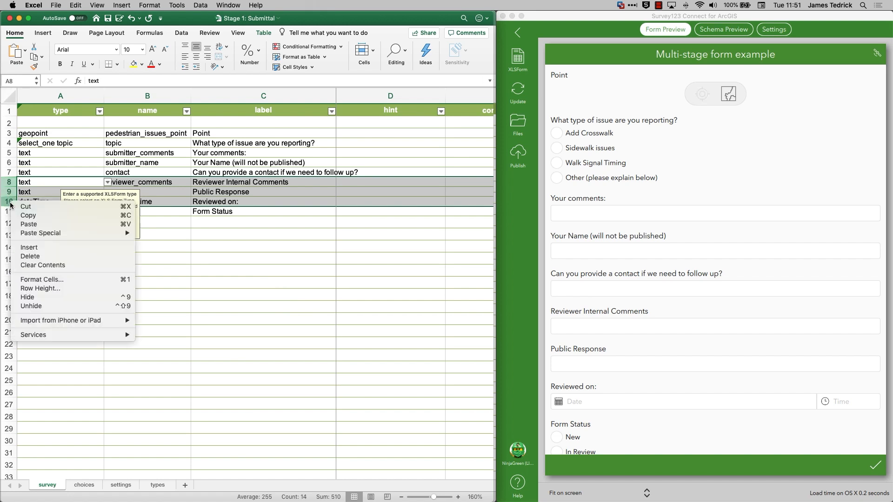
click(37, 255)
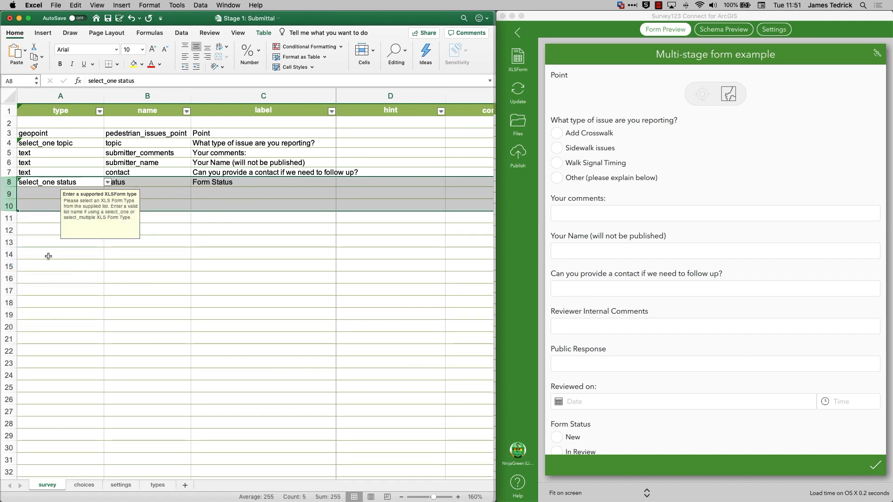
click(179, 276)
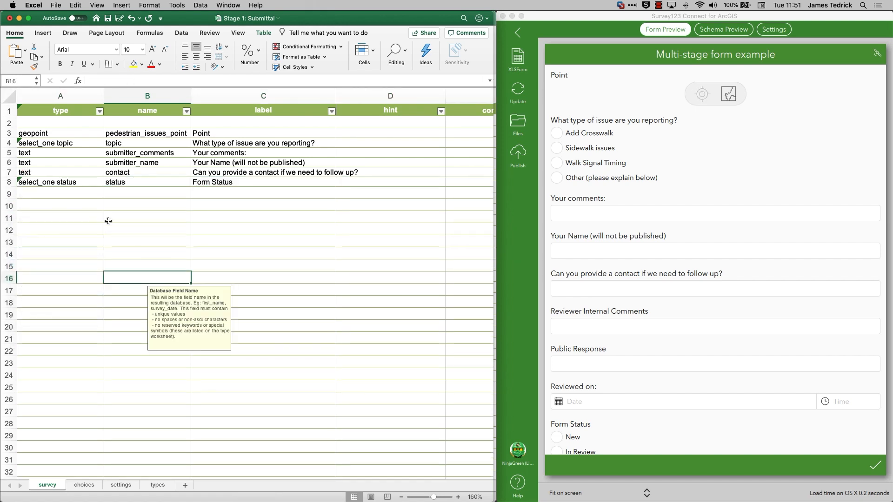
Change the type of the status question in row 8 of the survey sheet to hidden.
click(71, 184)
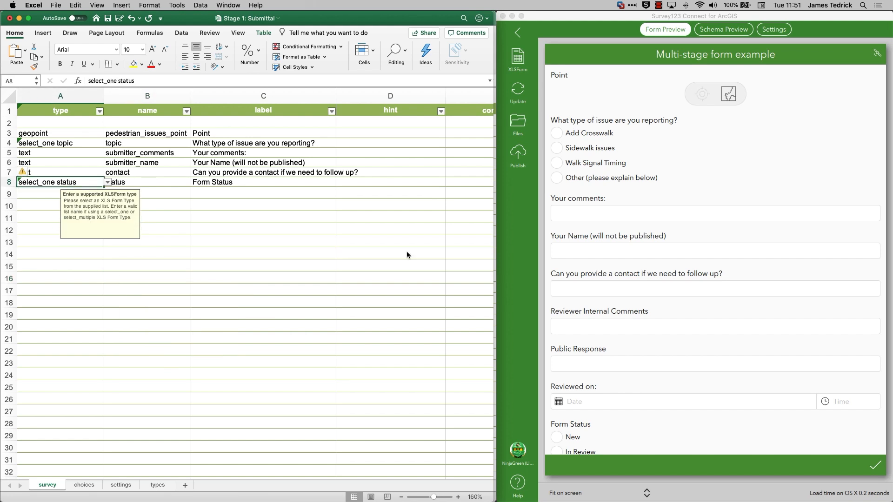
scroll(680, 272, down, 3)
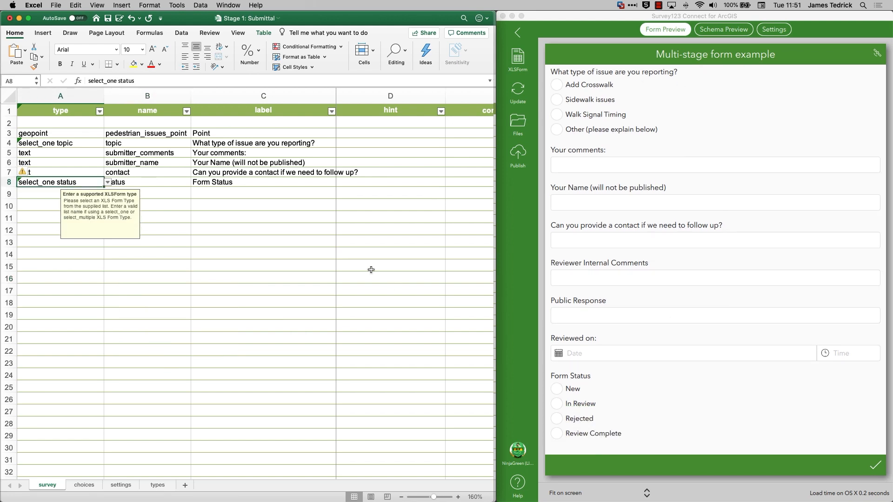
drag(140, 81, 76, 79)
text(hidden)
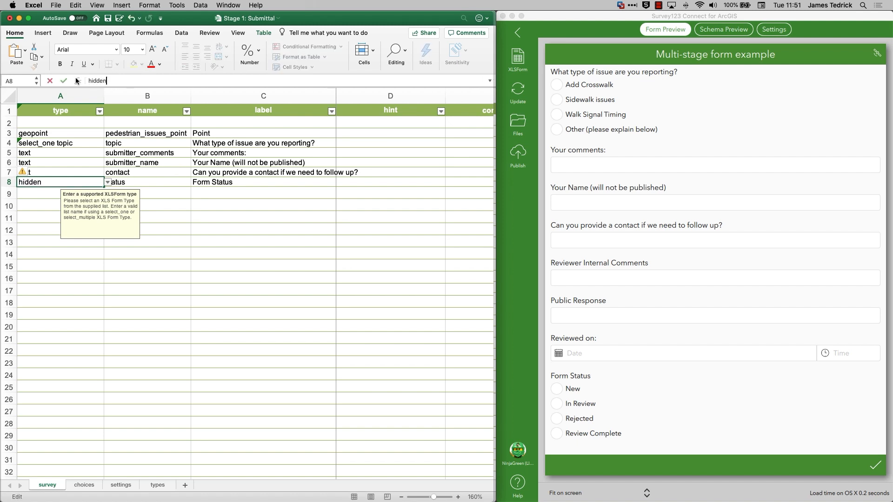
key(Return)
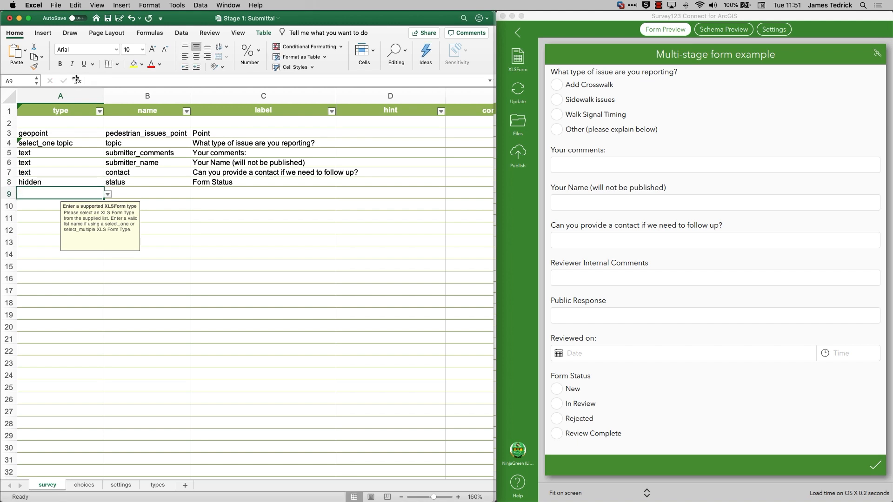
Copy the name new of the first status choice from the choices sheet and return to the survey sheet.
click(84, 485)
click(459, 498)
click(459, 498)
click(459, 498)
click(459, 498)
click(459, 498)
click(101, 181)
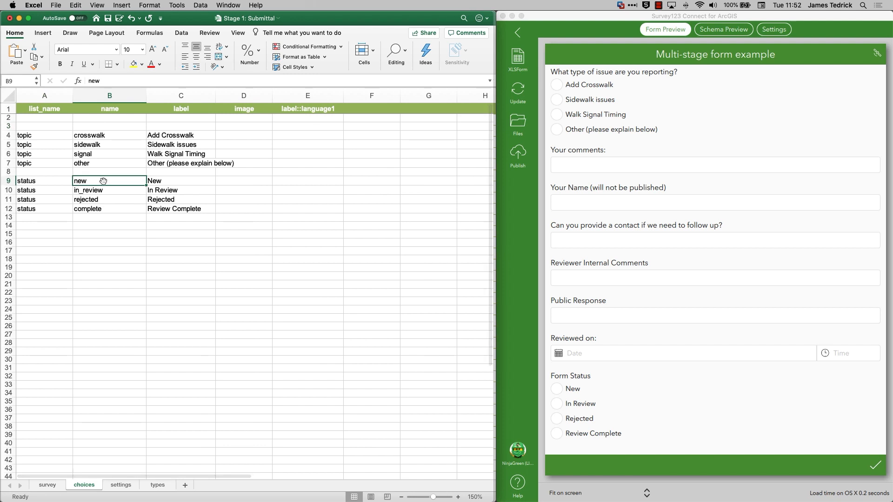
double_click(107, 77)
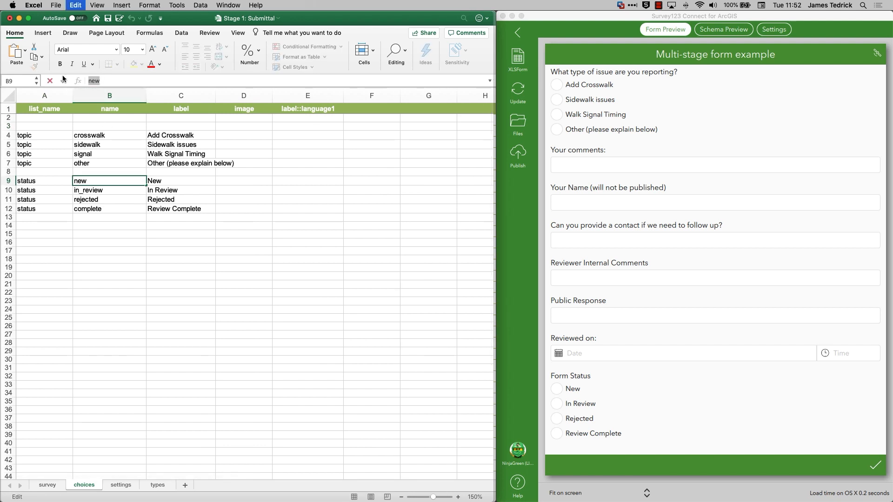
click(59, 485)
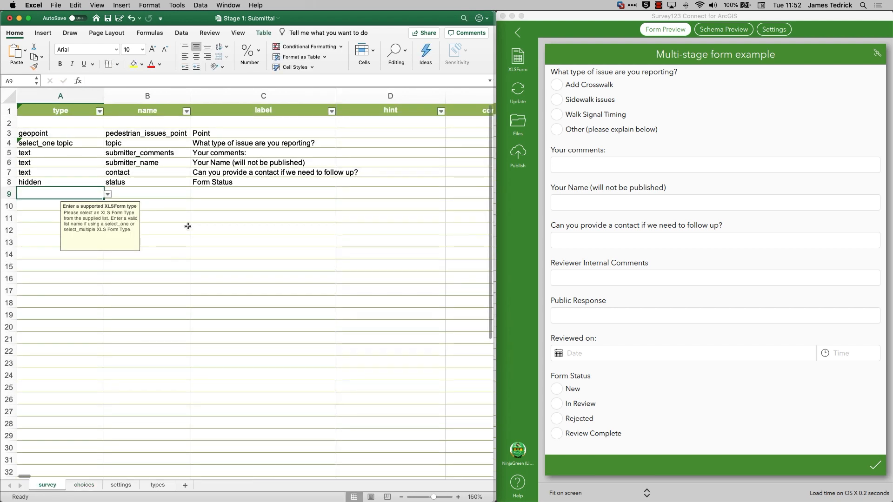
Set the default value of the hidden status question to new and save the workbook.
click(251, 180)
key(Right)
key(Right)
key(Right)
key(Right)
key(Right)
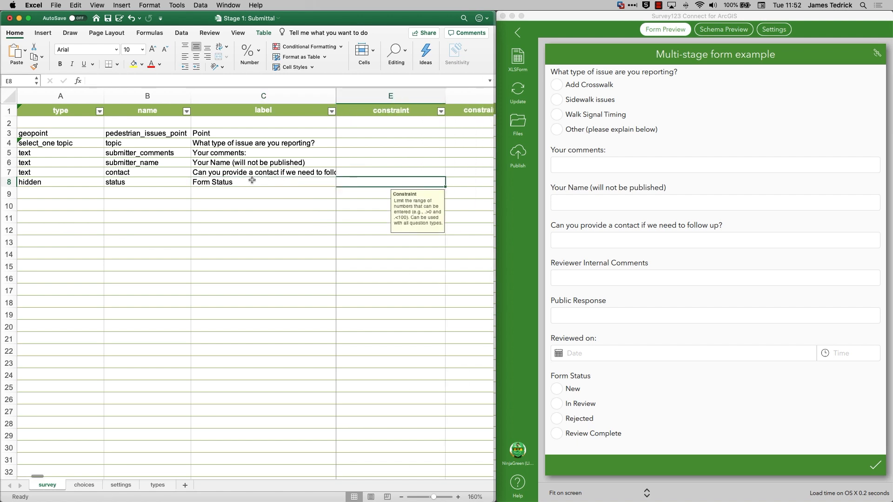
key(Right)
key(Right)
key(Right)
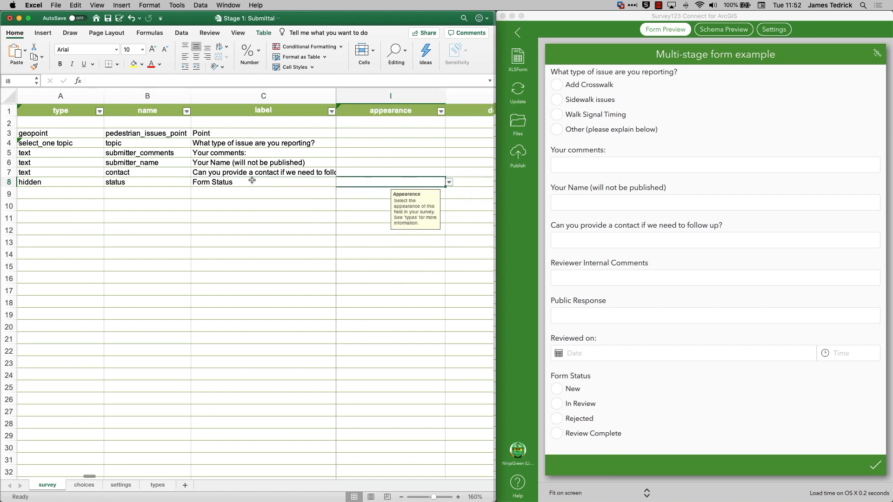
text(new)
key(Return)
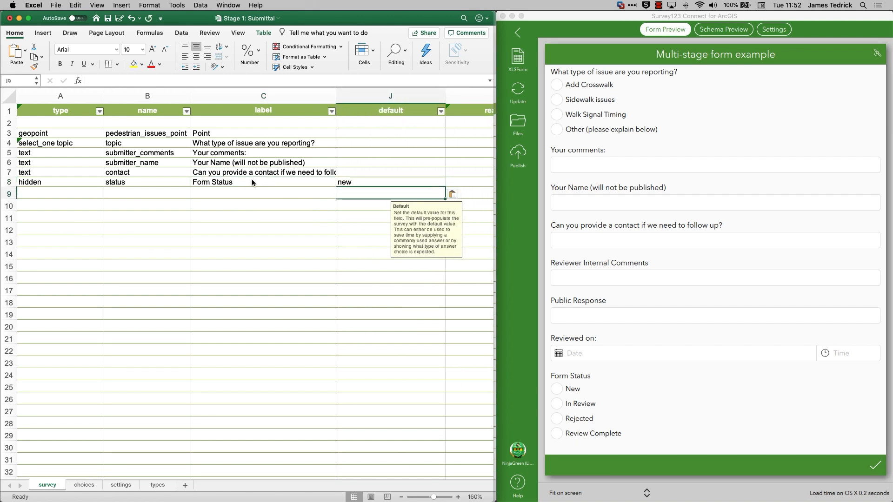
key(super+s)
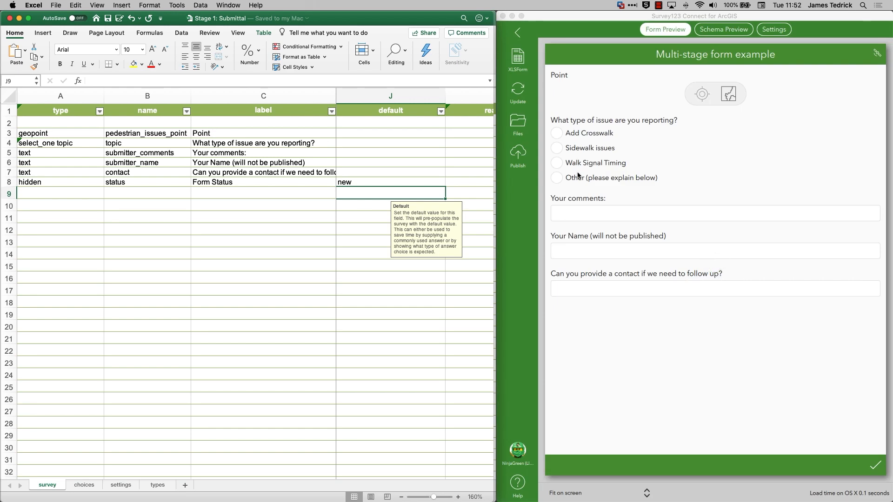
Change the geopoint question's label to Location of issue and save the workbook.
click(274, 133)
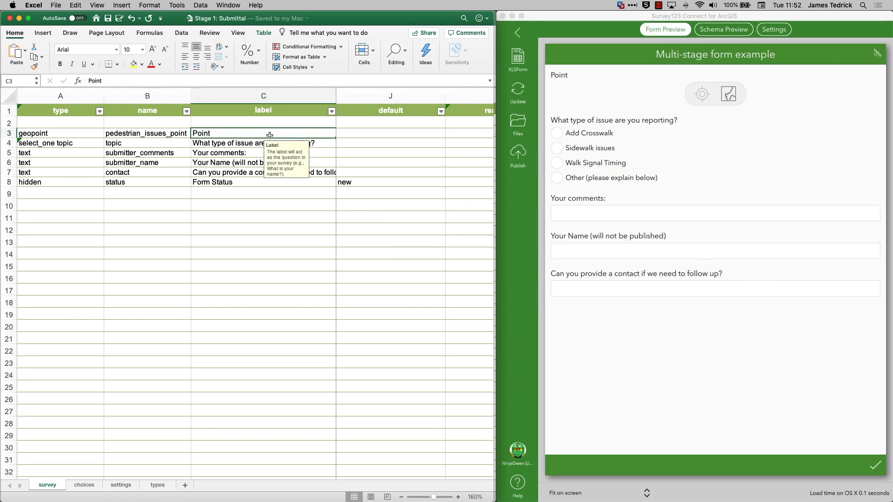
text(Location of concern)
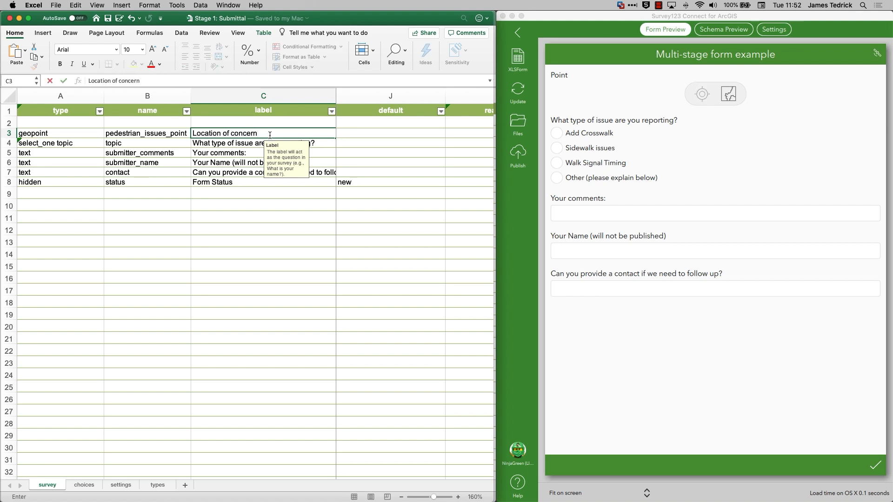
key(BackSpace)
key(BackSpace)
key(BackSpace)
key(BackSpace)
key(BackSpace)
key(BackSpace)
text(issue)
key(Return)
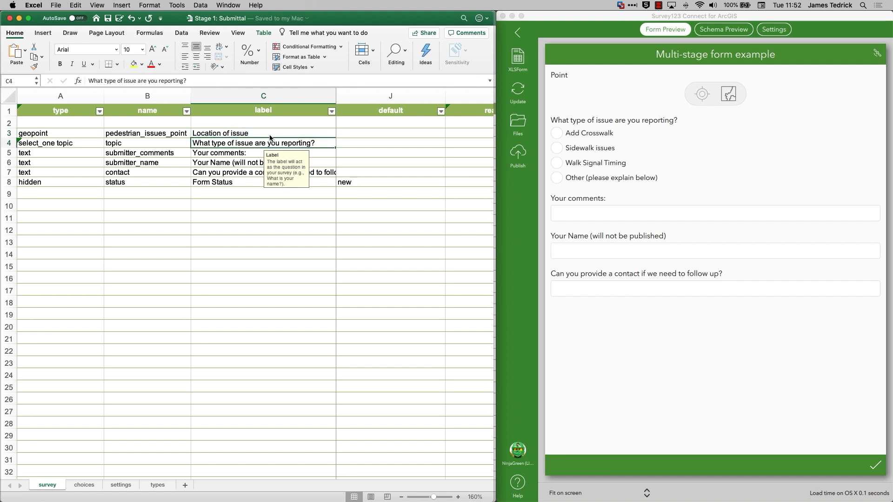
key(super+s)
Publish the Stage 1: Submittal survey and close the publishing report.
click(518, 155)
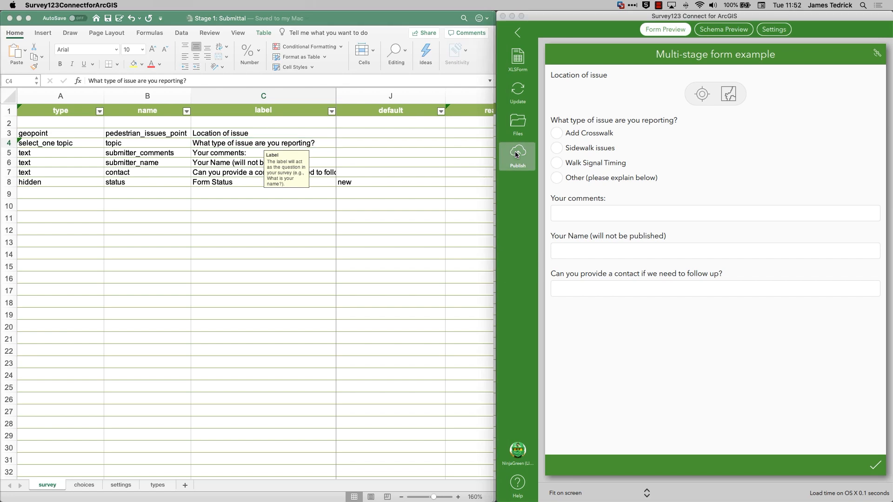
click(252, 353)
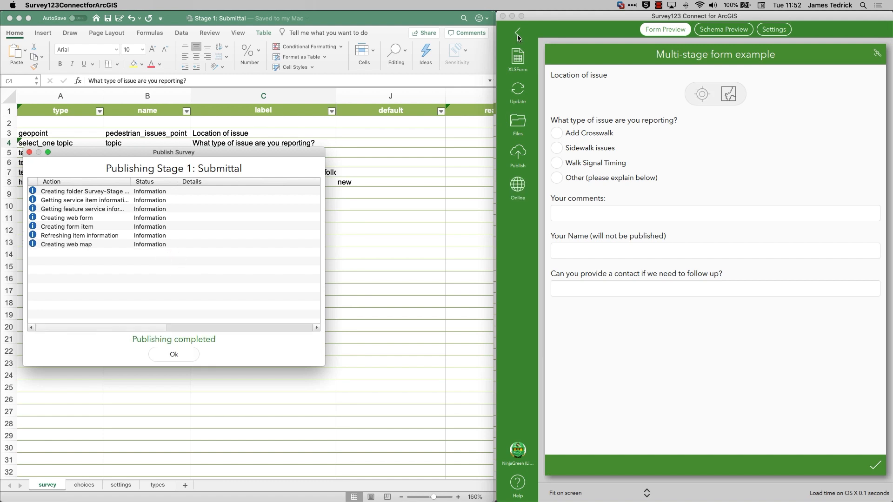
click(173, 354)
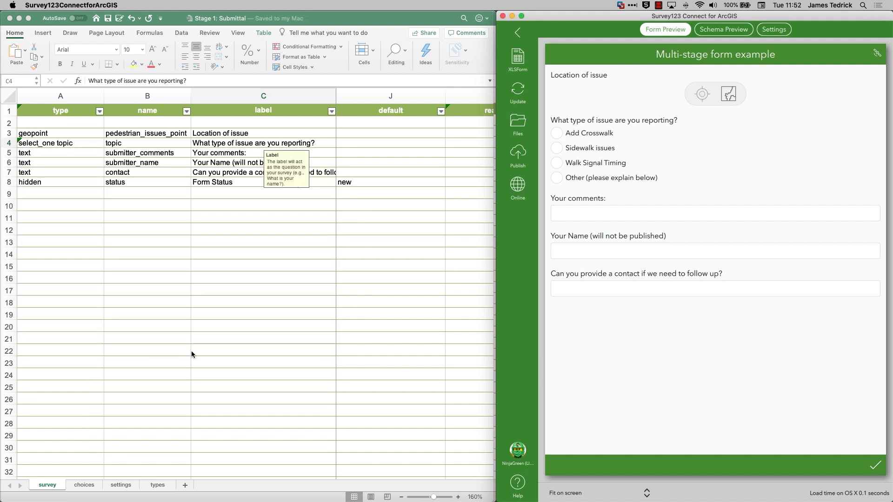
Start a new survey based on an existing feature service, listing the services by most recent modification.
click(518, 32)
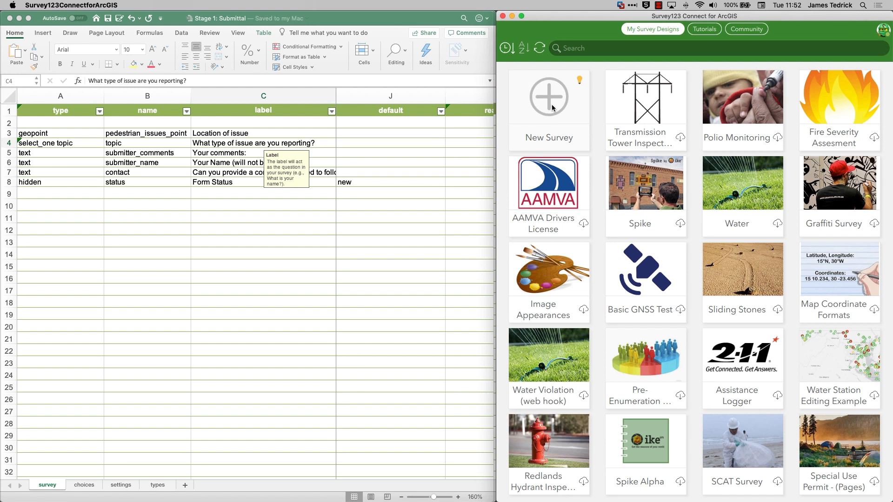
click(552, 105)
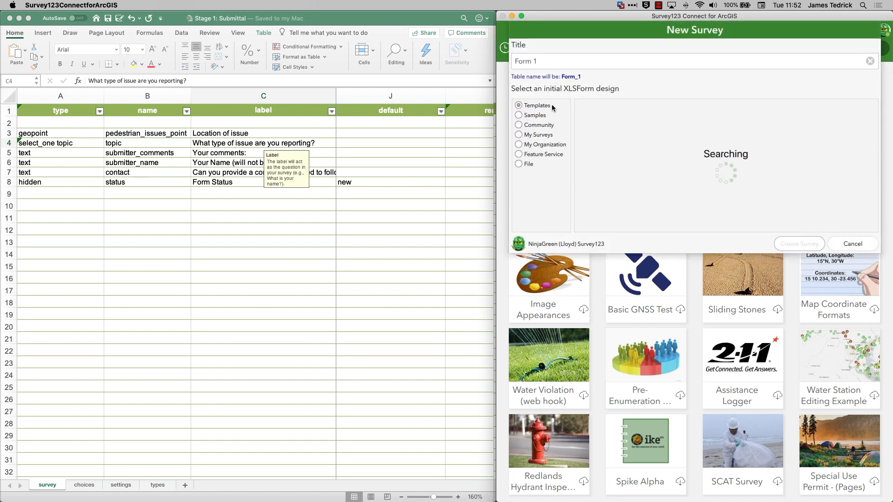
click(543, 153)
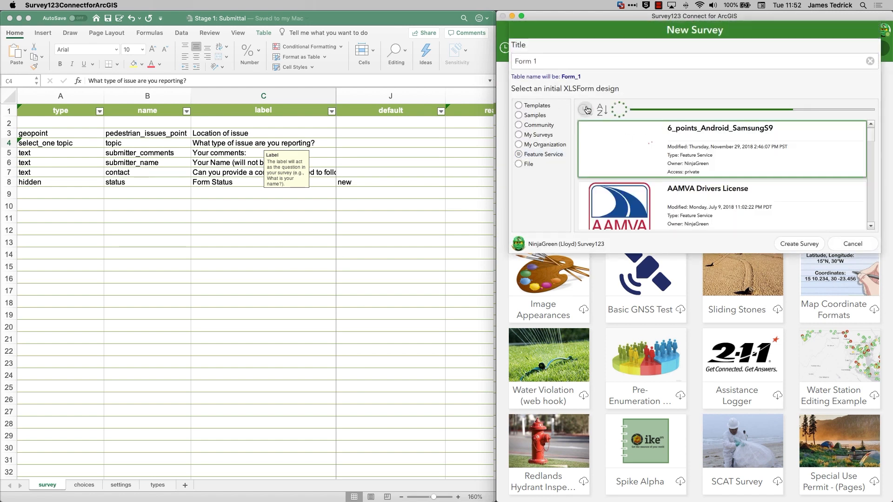
click(585, 110)
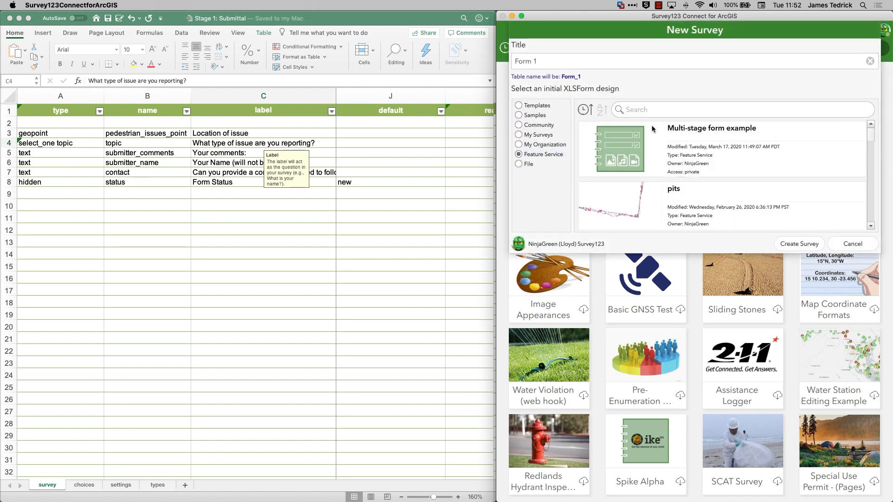
Title the new survey Stage 2 - Review and create it from the Multi-stage form example feature service.
triple_click(553, 65)
text(State)
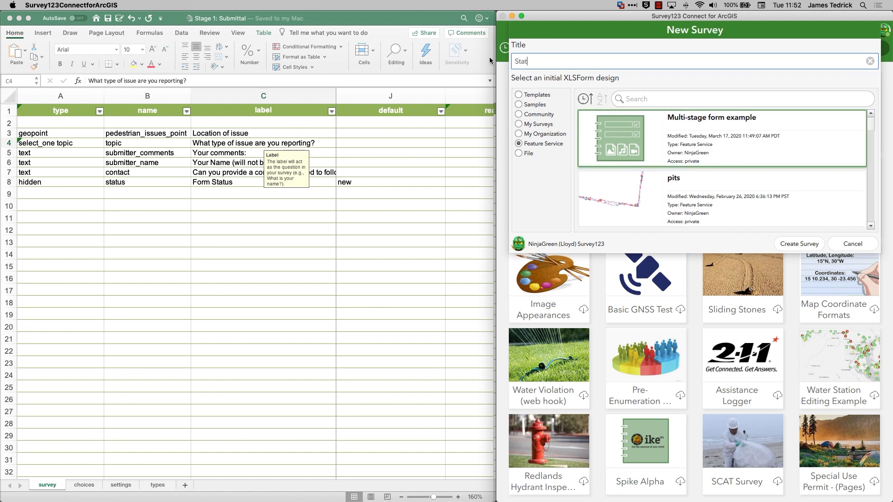
key(BackSpace)
key(BackSpace)
text(ge 2 - Review)
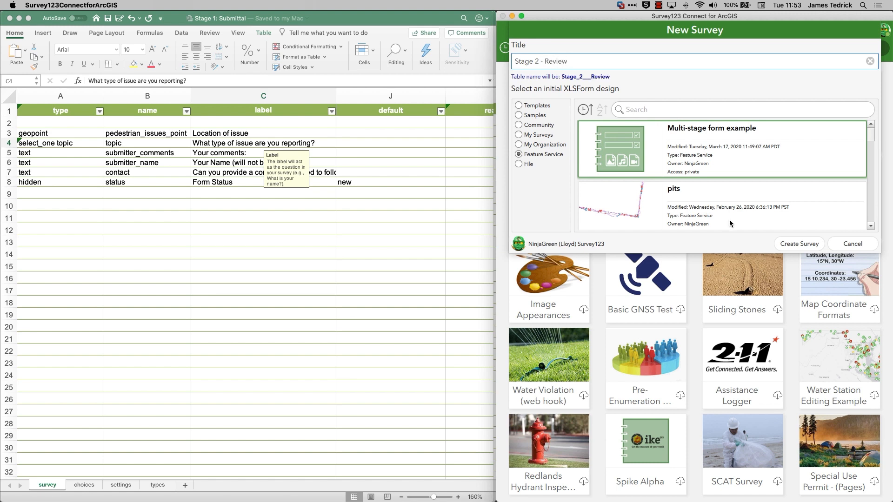
click(794, 243)
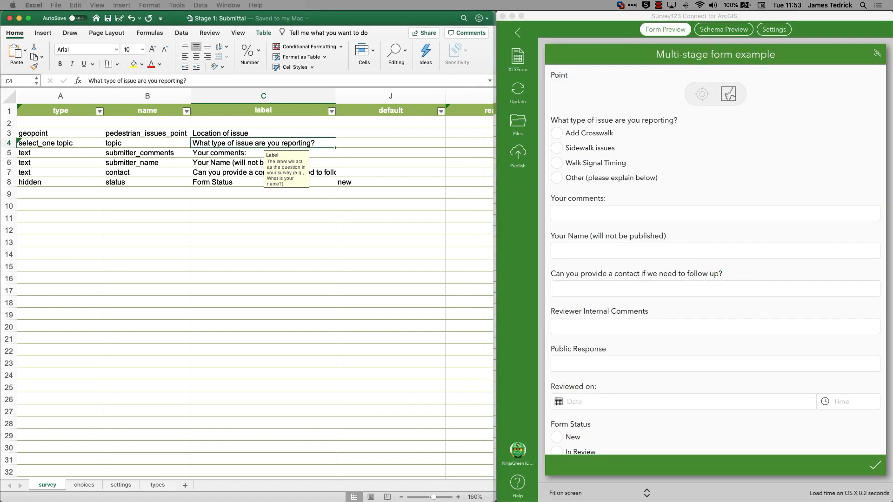
Place the Stage 2 - Review workbook window beside Survey123 Connect and enlarge the survey sheet to 140%.
drag(561, 59, 241, 24)
drag(522, 261, 496, 501)
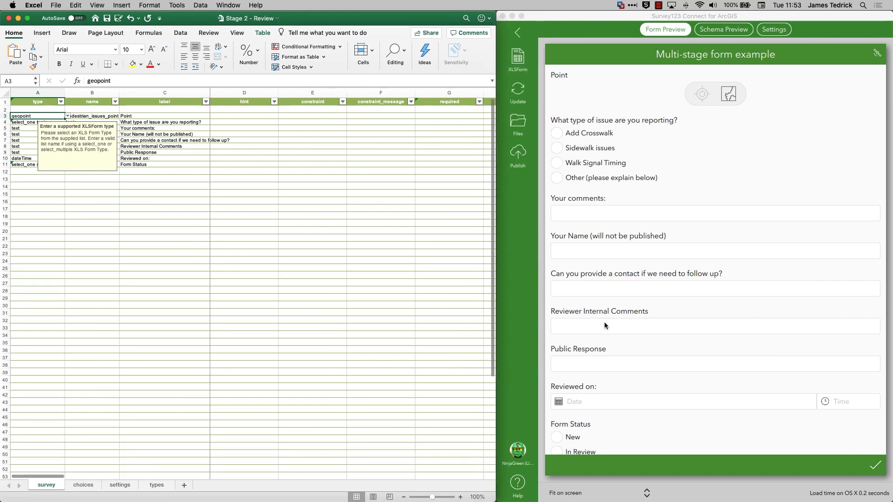
click(460, 497)
click(460, 497)
click(460, 496)
click(460, 497)
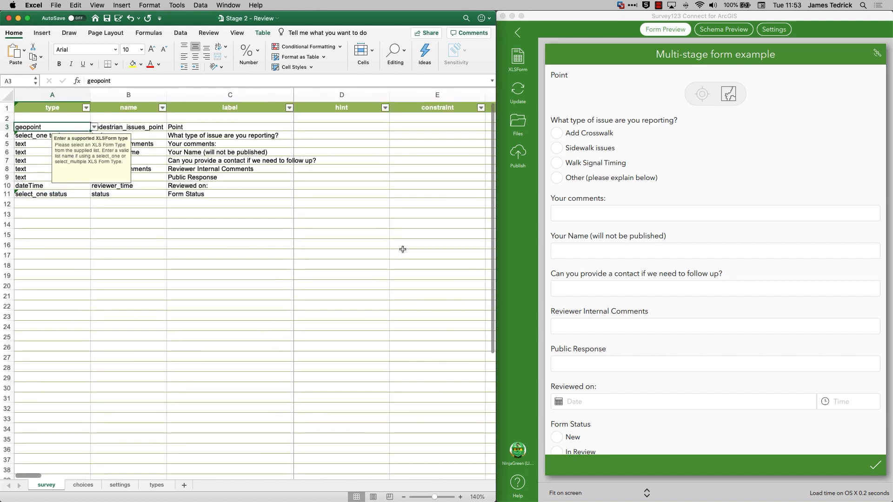
Set readonly to yes for the geopoint question pedestrian_issues_point on the survey sheet.
click(347, 136)
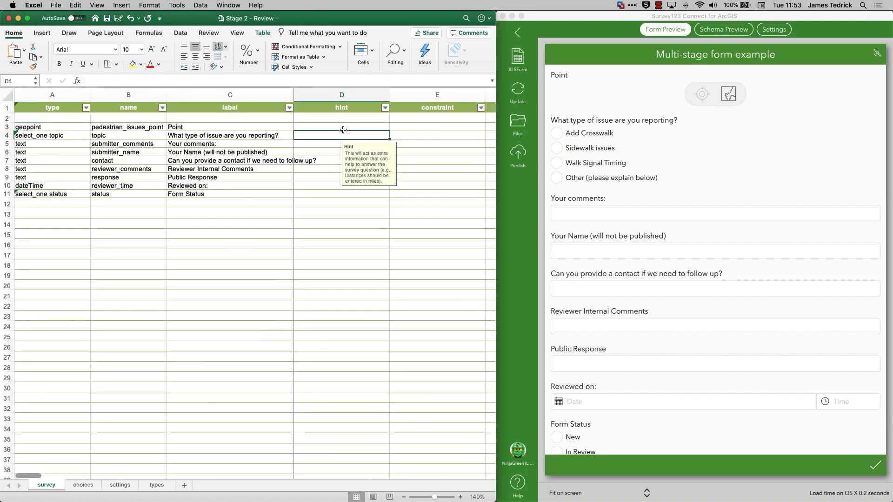
key(Right)
key(Right)
key(Right)
key(Right)
key(Right)
key(Right)
key(Right)
key(Up)
text(yes)
key(Return)
Fill the readonly value yes down from the geopoint row through the contact question.
key(Up)
key(shift+Down)
key(shift+Down)
key(shift+Down)
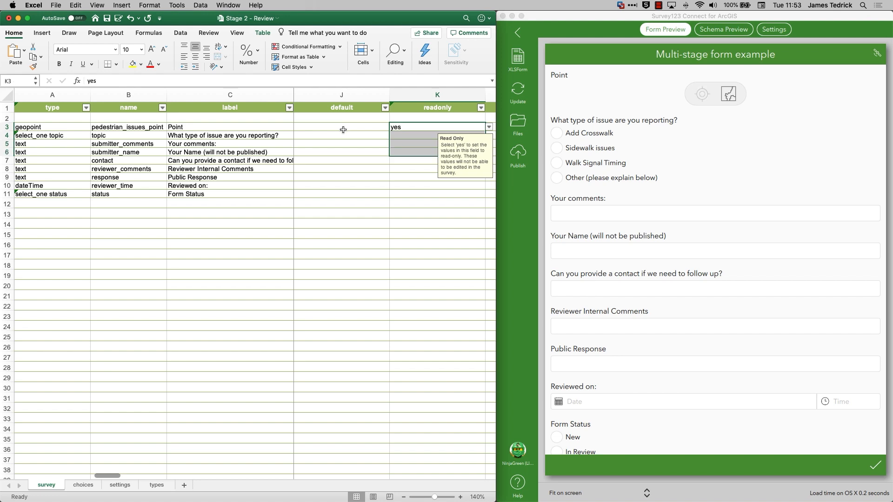
key(shift+Down)
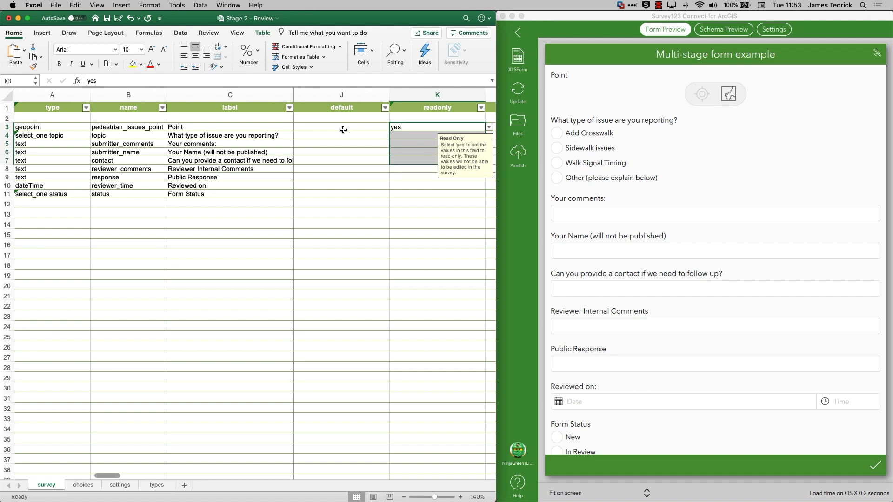
key(ctrl+d)
key(Down)
key(Down)
key(Down)
key(Down)
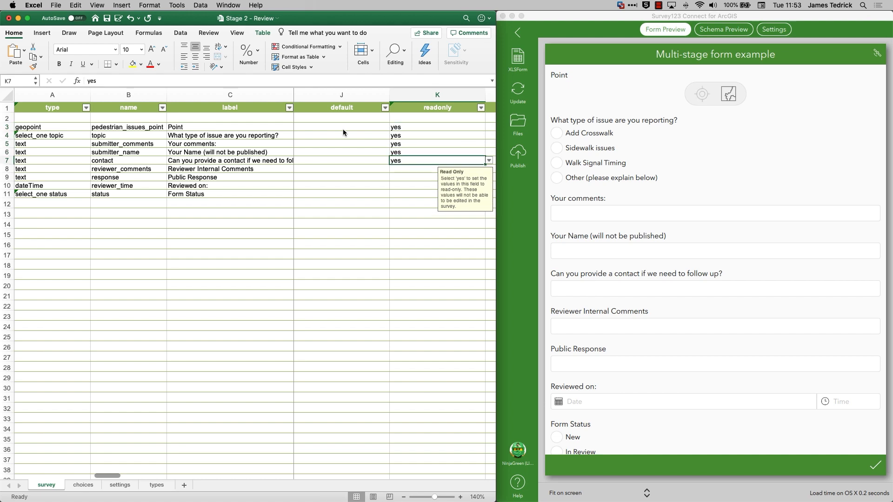
key(Down)
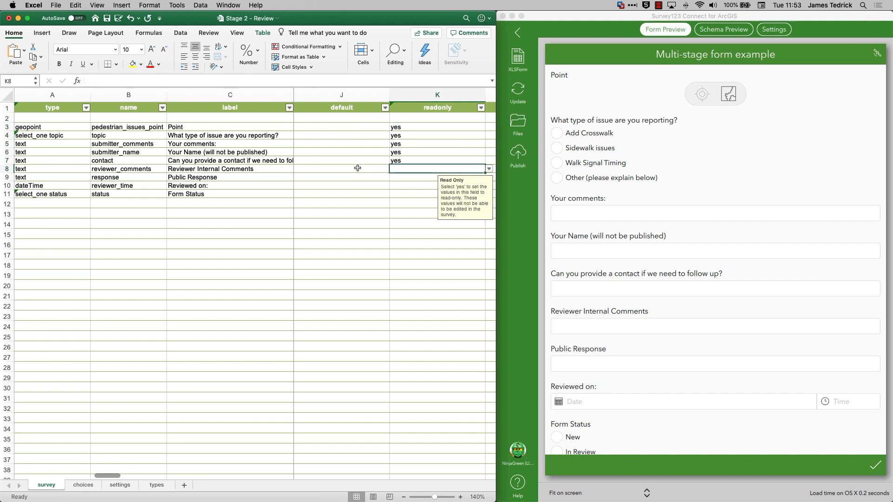
Set the appearance of the reviewer_comments question to multiline.
click(358, 168)
key(Left)
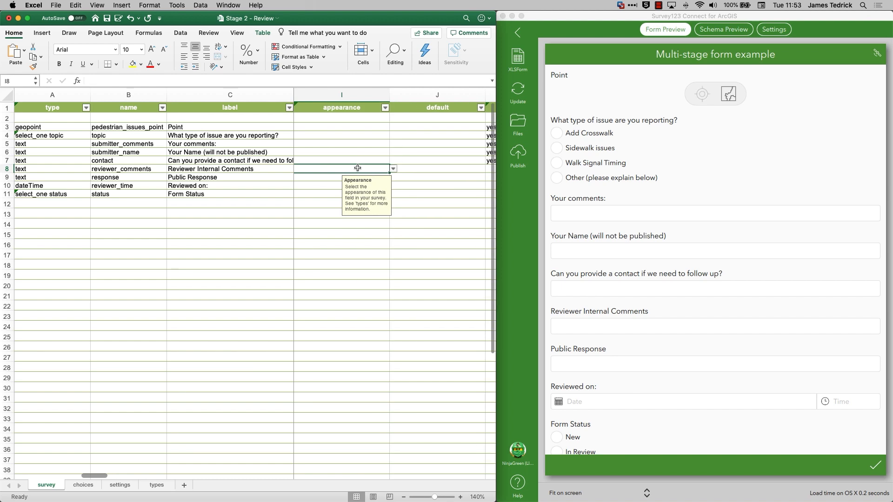
text(mul)
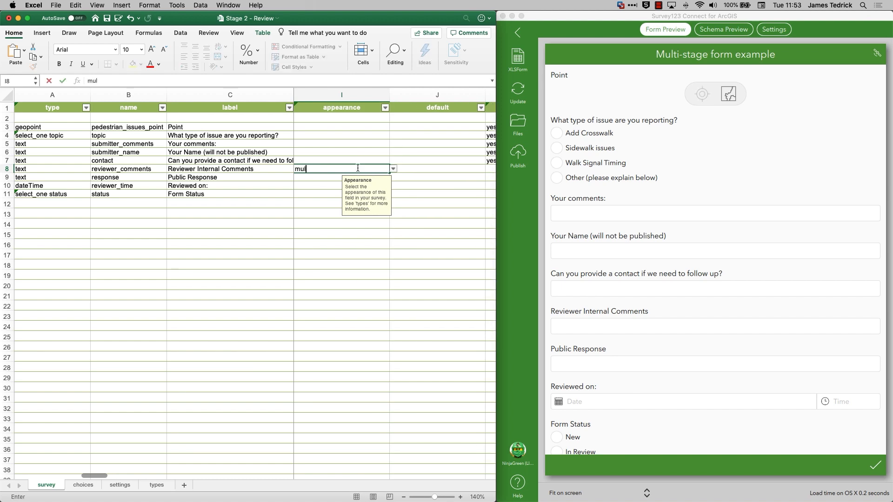
text(tiline)
key(Return)
click(310, 187)
click(308, 193)
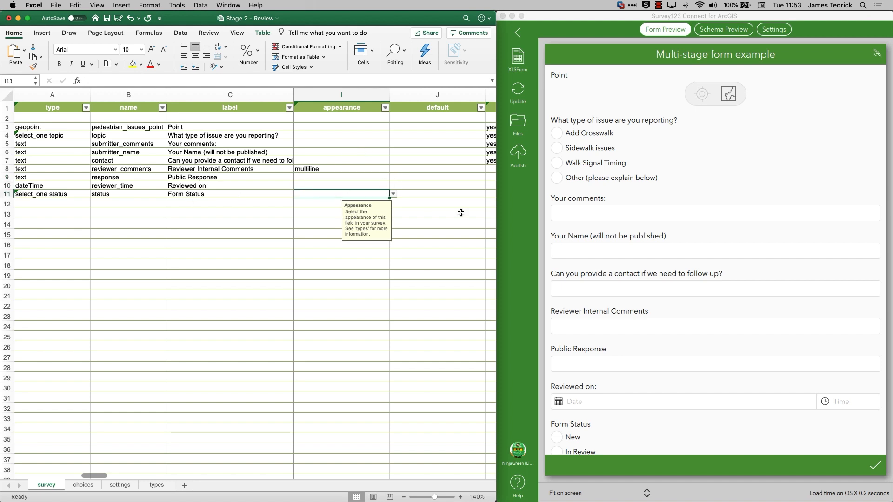
scroll(630, 253, down, 2)
scroll(630, 252, up, 2)
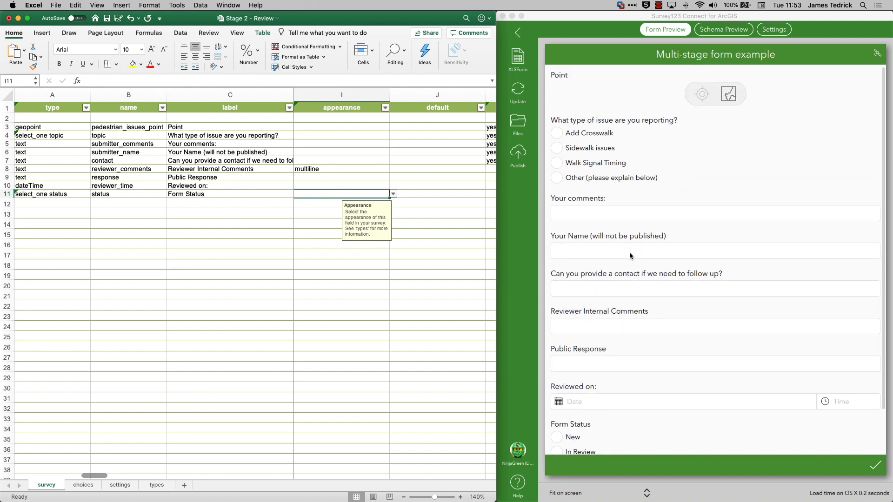
Insert a row above the reviewer_comments question and give it the type end group.
click(7, 169)
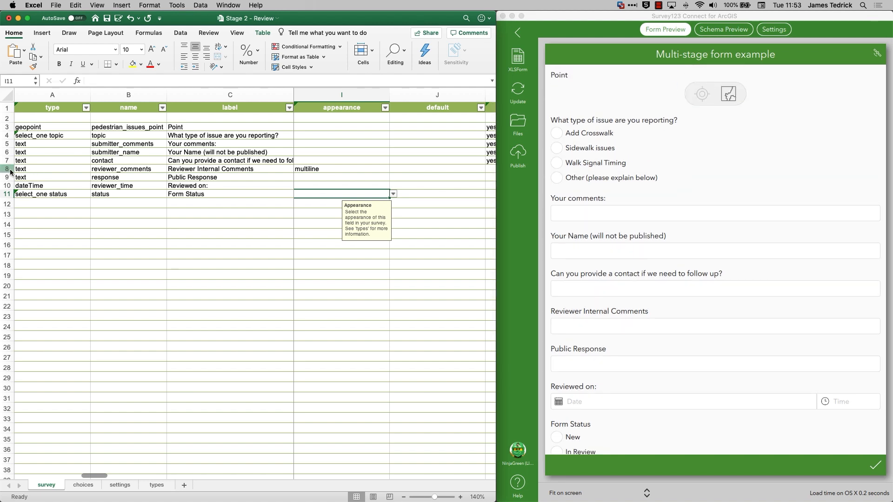
right_click(9, 170)
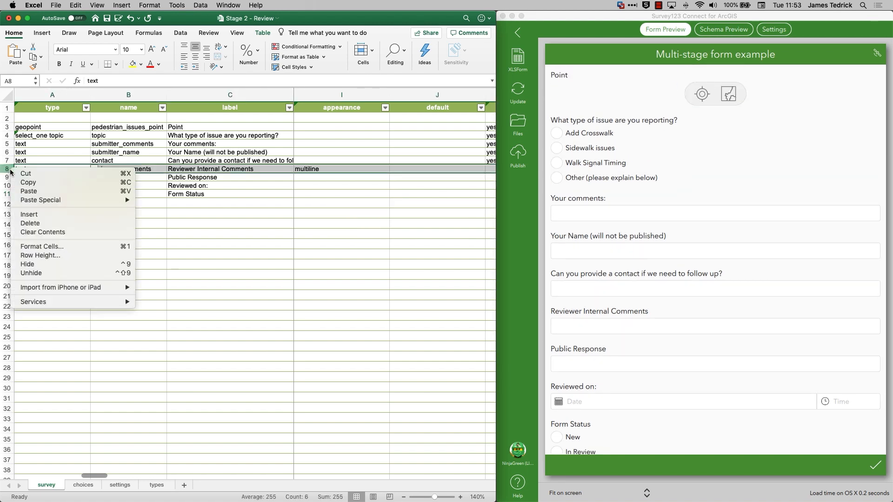
click(32, 214)
click(36, 170)
text(end)
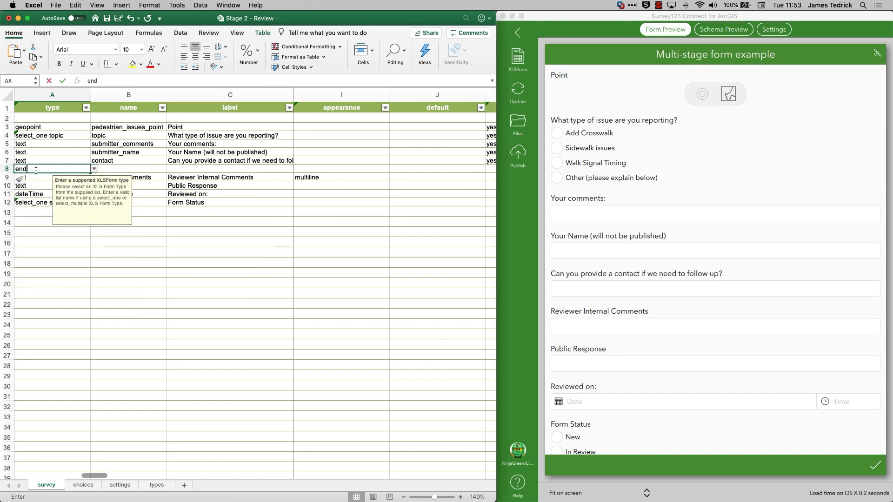
text( group)
key(Return)
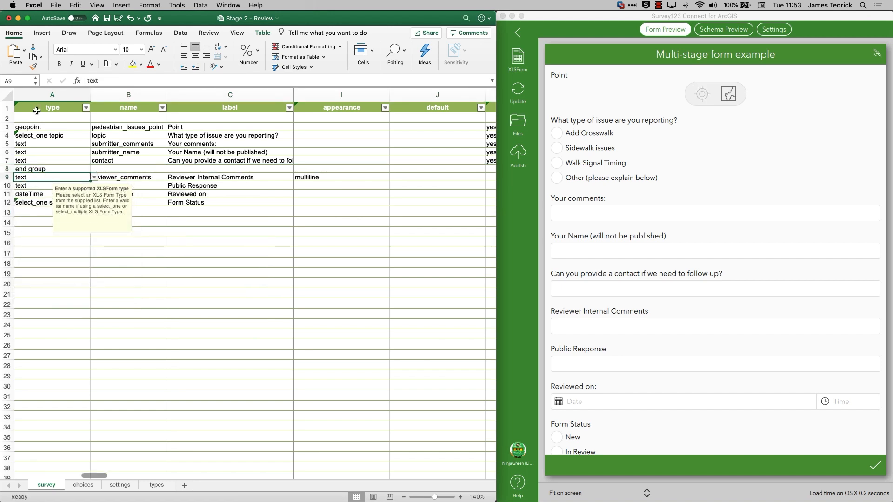
Add a begin group row above the geopoint question, named grp_submission and labelled Submission, and save the workbook.
click(38, 119)
text(begin group)
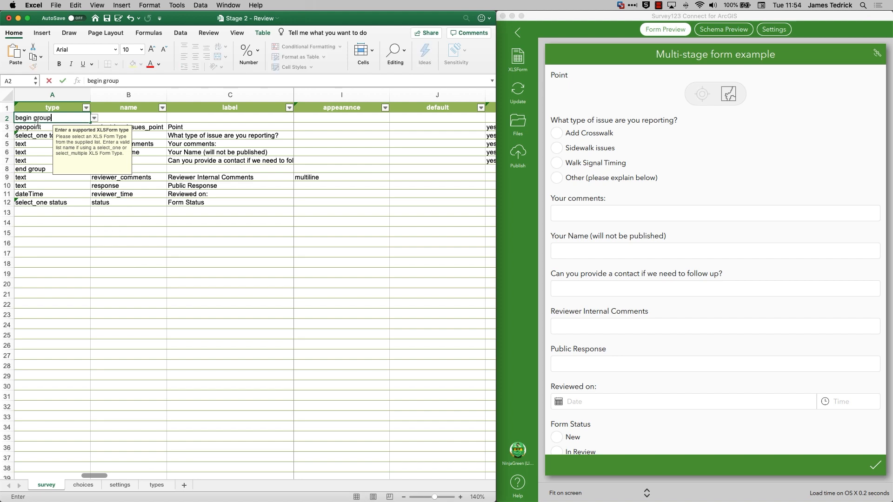
key(Tab)
text(grp_submission)
key(Tab)
text(Submission)
key(Return)
key(super+s)
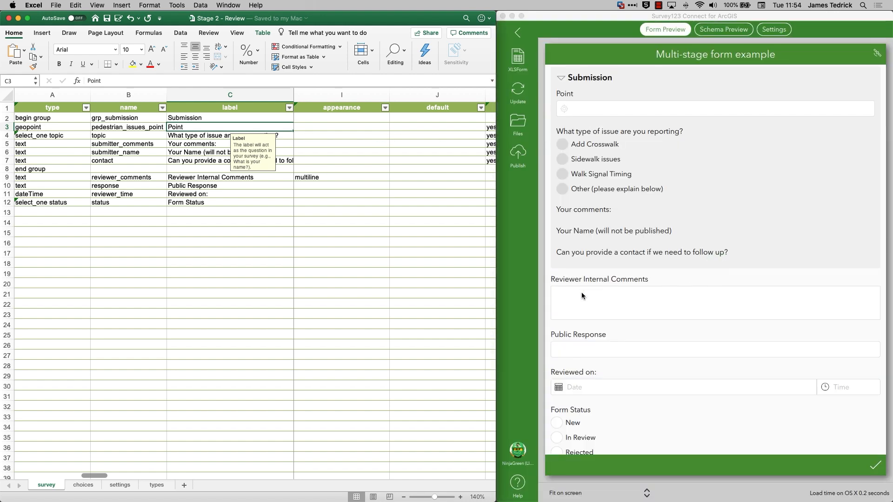
Look through the updated form preview and collapse its Submission group.
scroll(579, 326, down, 2)
scroll(576, 303, up, 2)
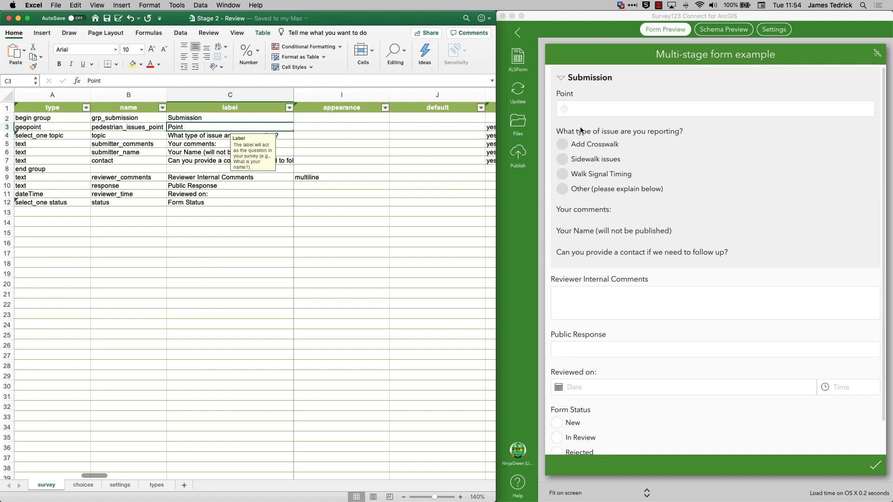
click(564, 77)
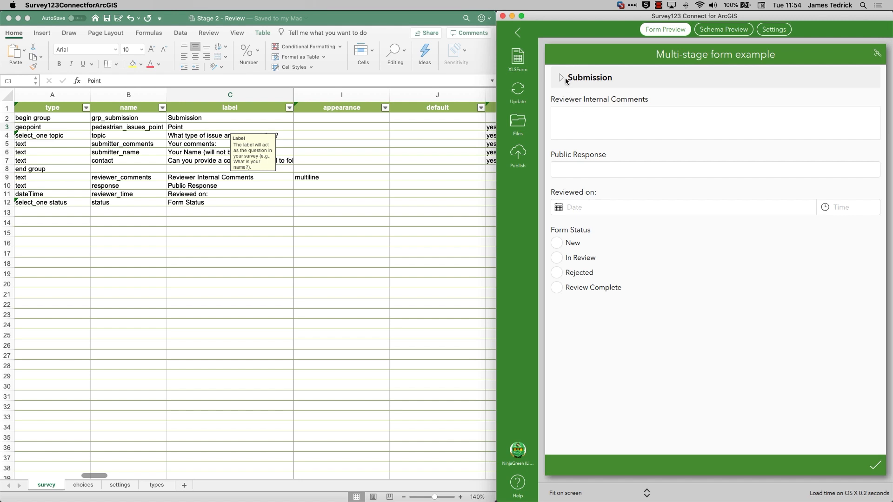
Enable the Inbox for the survey and filter it with the query expression status='new'.
click(773, 32)
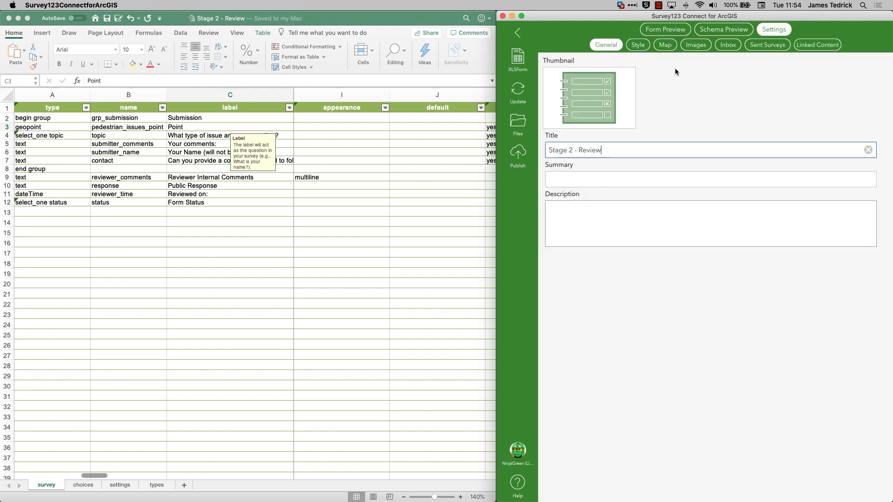
click(728, 45)
click(647, 89)
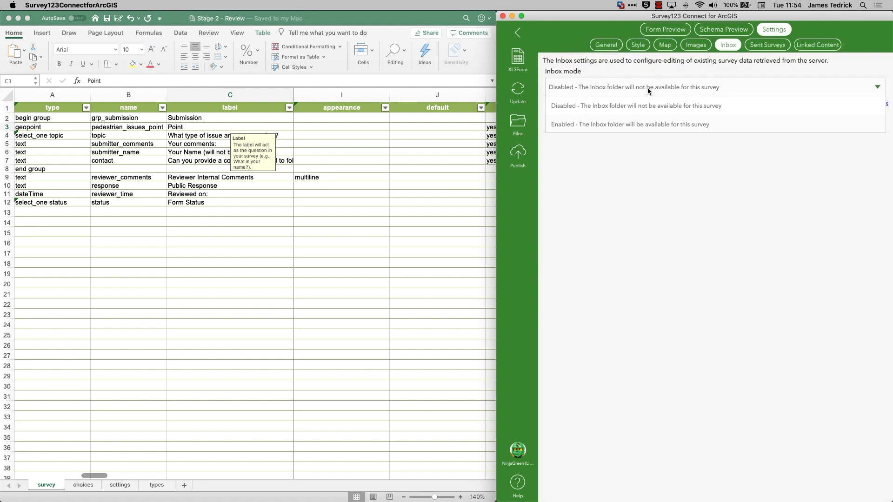
click(612, 124)
click(565, 144)
text(status='new')
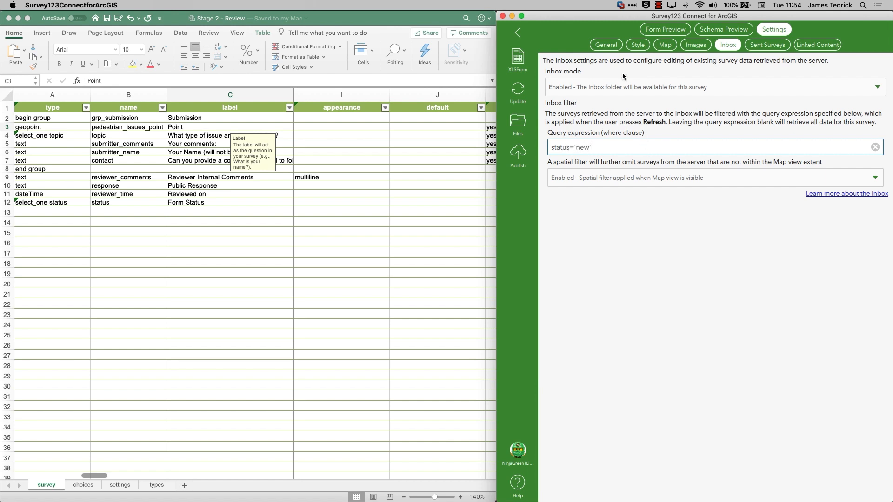
Publish the Stage 2 - Review survey.
click(615, 46)
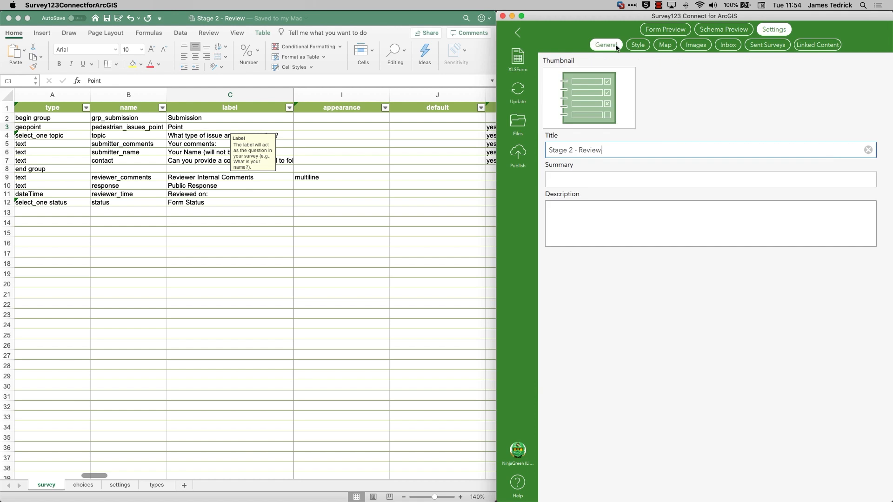
click(518, 155)
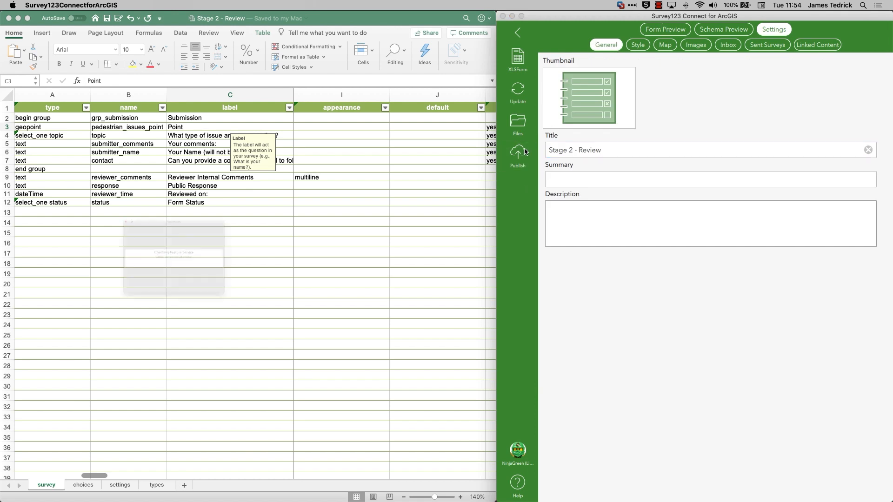
click(250, 359)
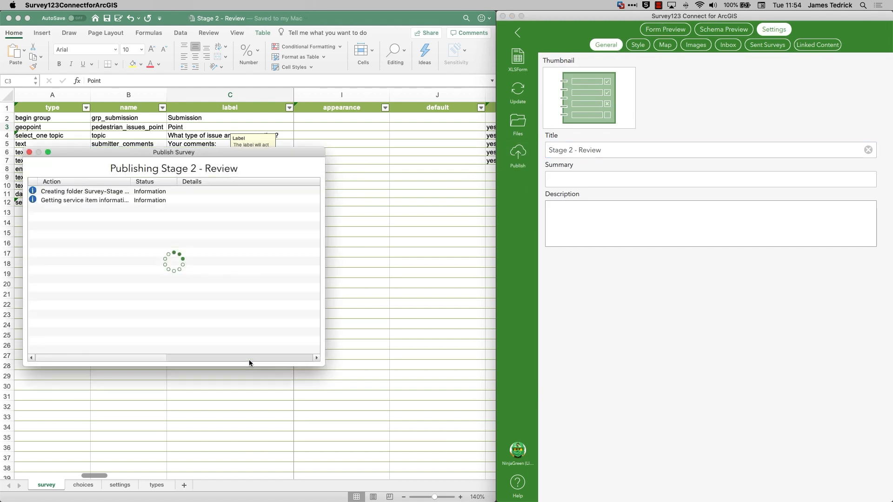
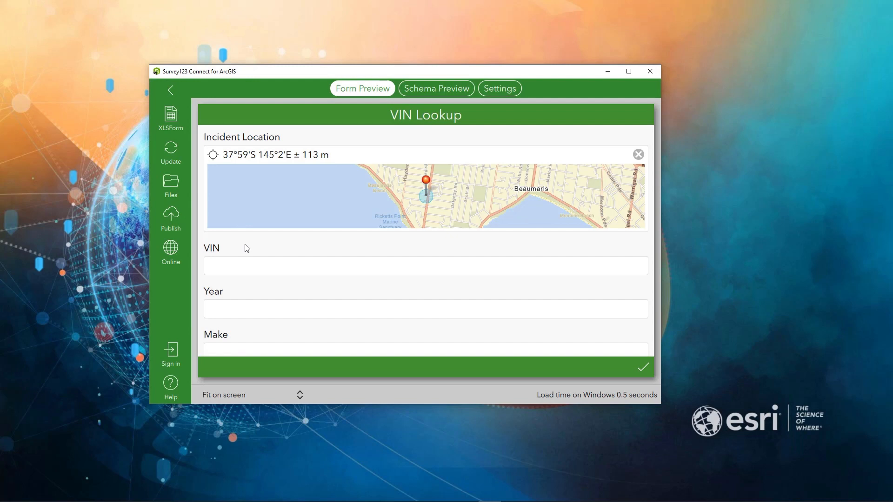
Review the VIN Lookup form and its XLSForm, examining the calculations that decode the VIN and fill in the vehicle fields.
scroll(246, 248, down, 3)
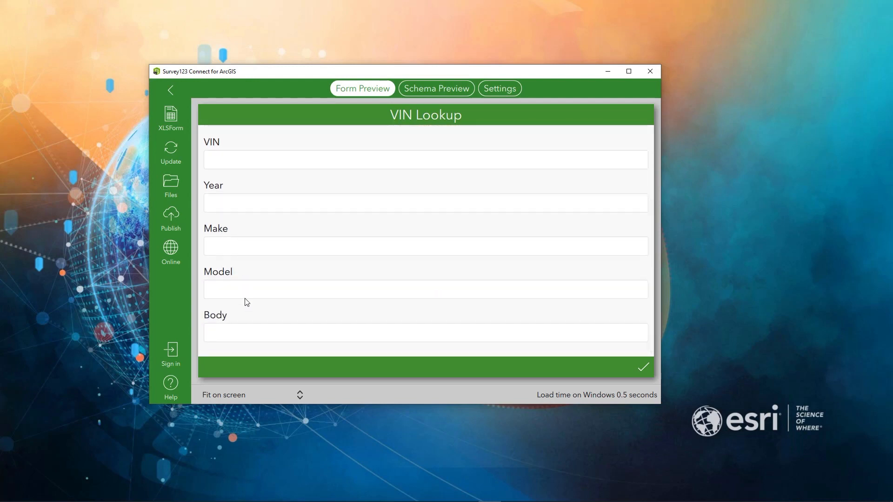
scroll(248, 334, up, 3)
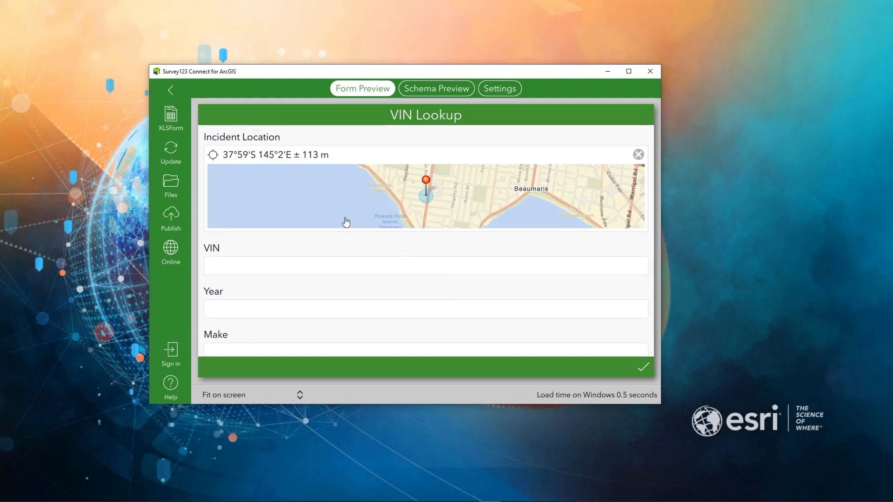
click(170, 115)
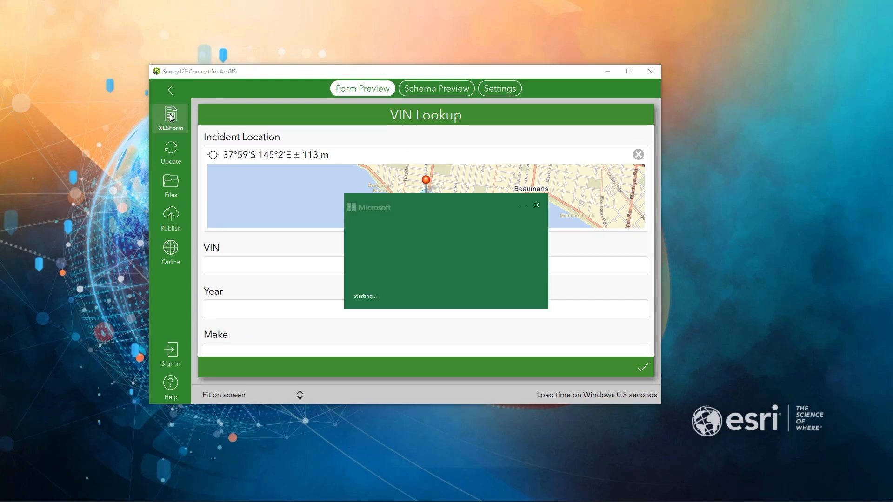
click(247, 311)
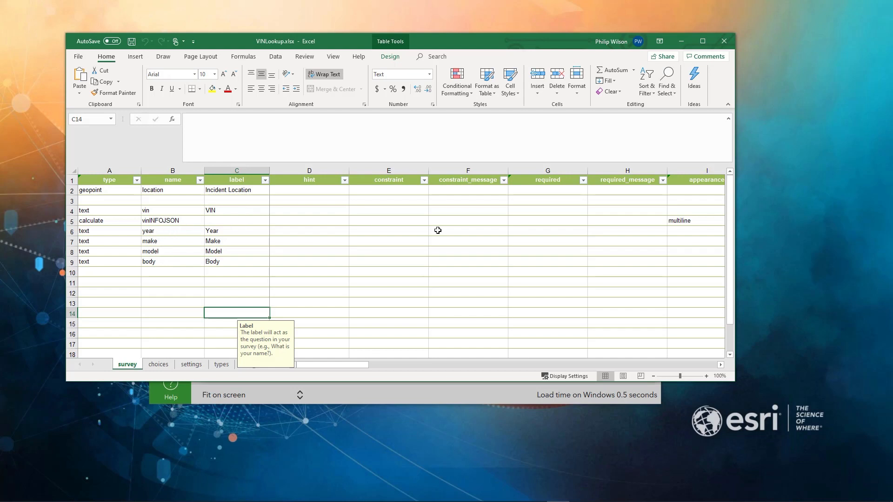
drag(361, 364, 468, 367)
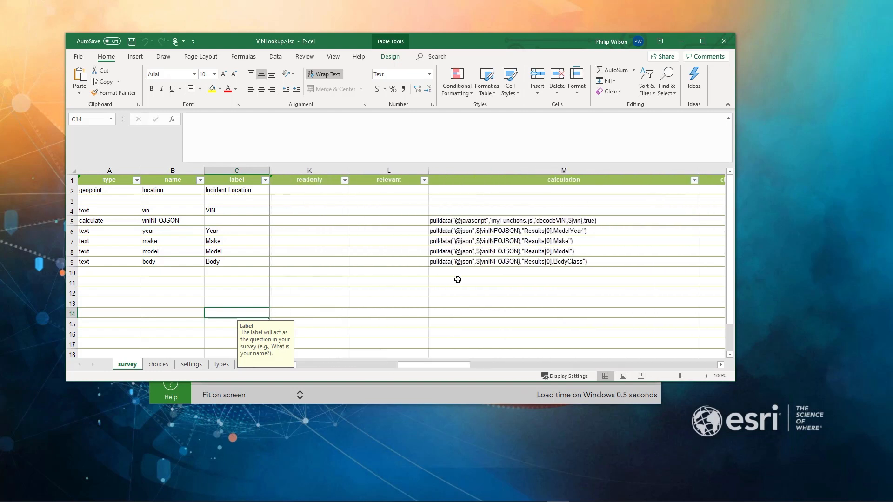
click(439, 219)
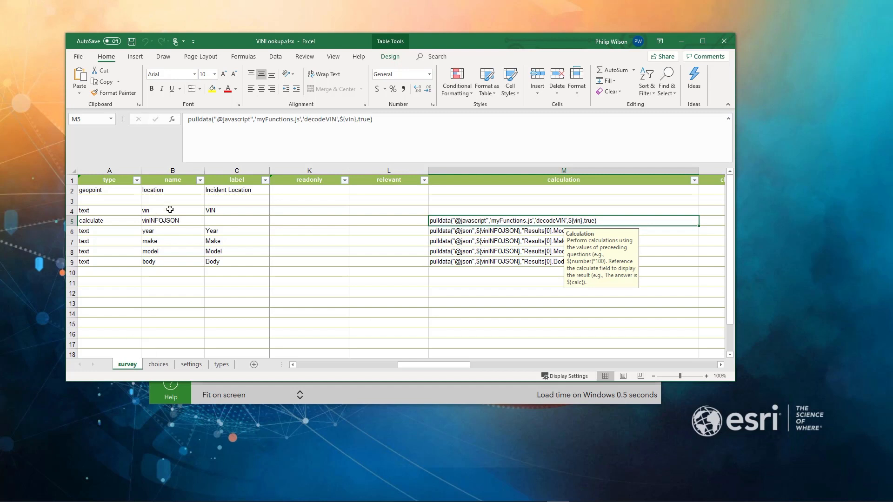
click(223, 288)
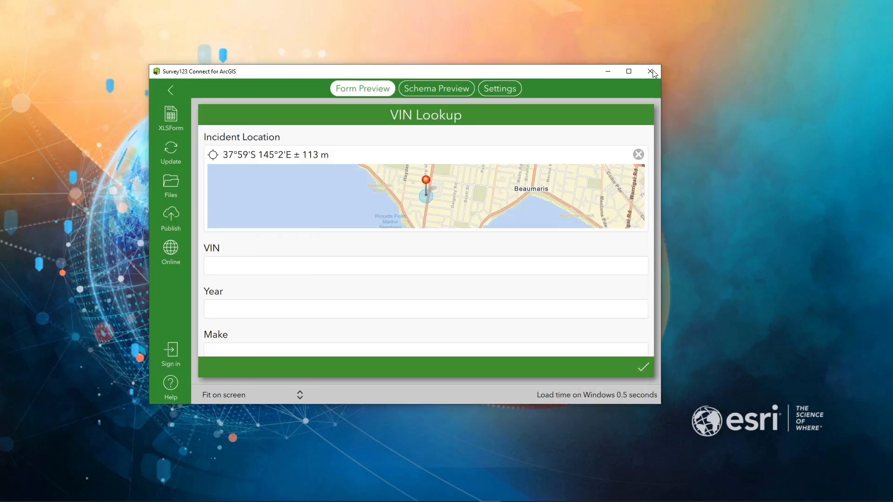
click(681, 41)
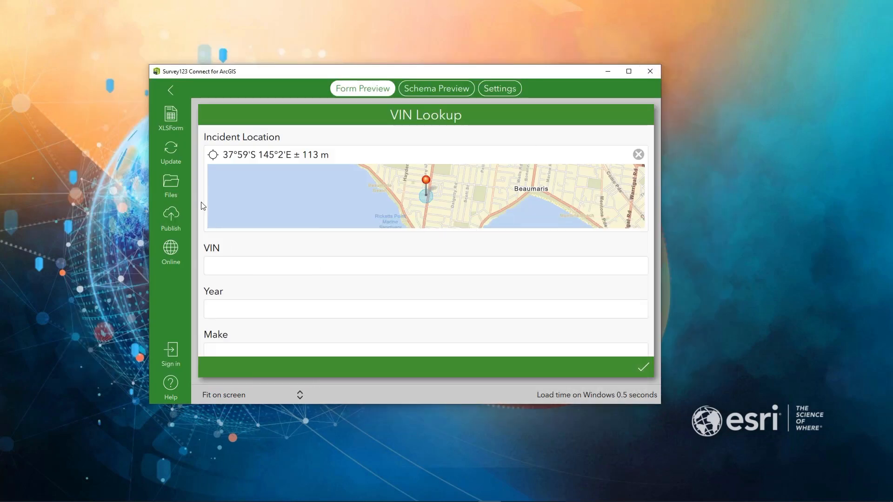
Open the VIN Lookup survey's myFunctions.js script from its extensions folder in Notepad++.
click(173, 185)
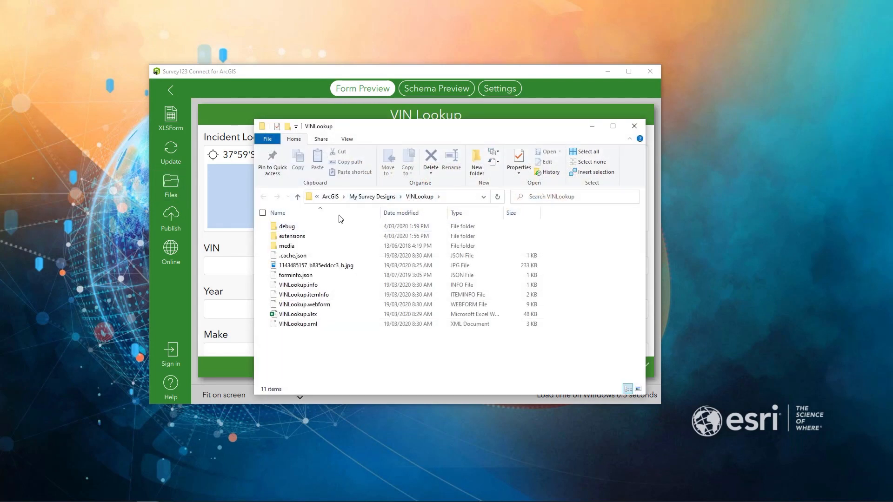
double_click(296, 237)
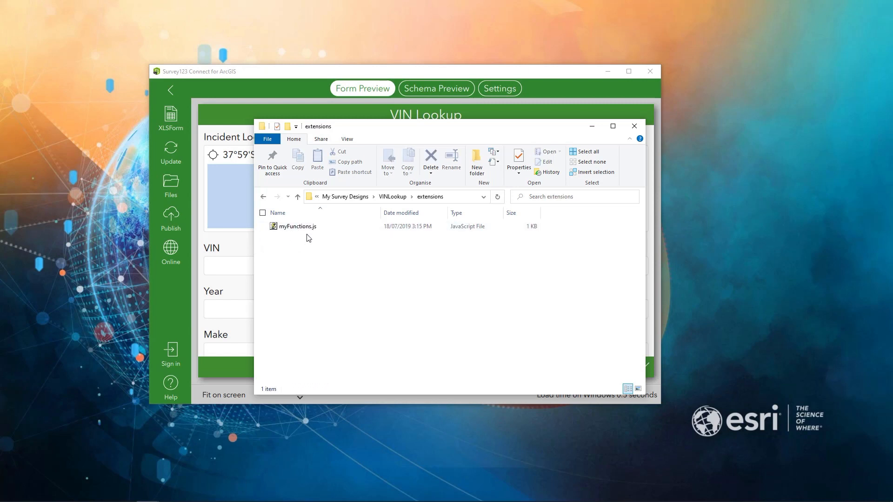
right_click(307, 228)
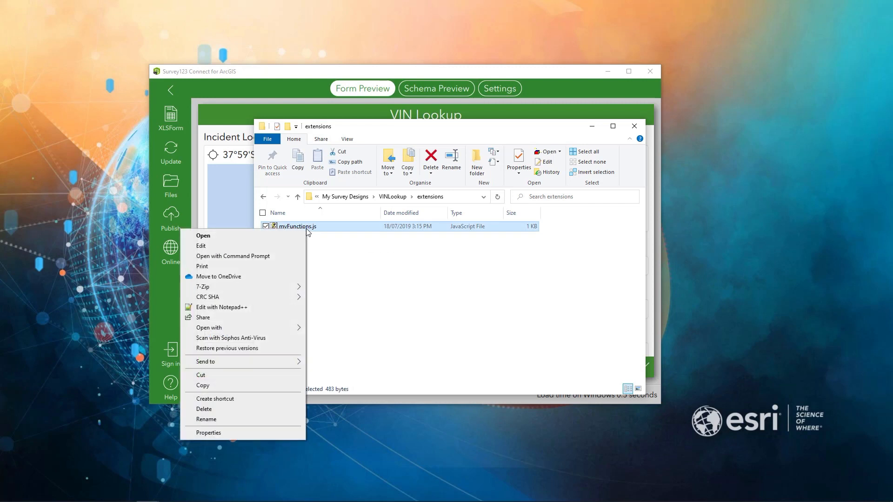
click(267, 308)
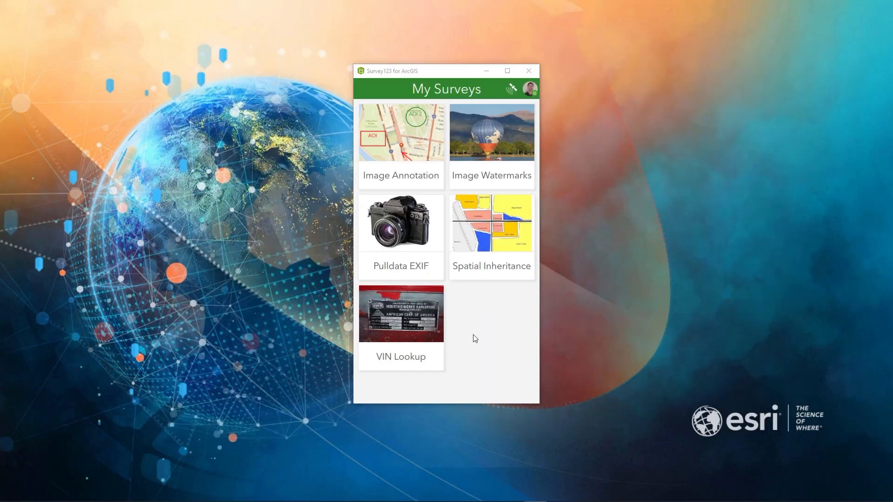
In the Survey123 field app, start a new VIN Lookup record, paste in a sample VIN and run the vehicle lookup.
click(408, 319)
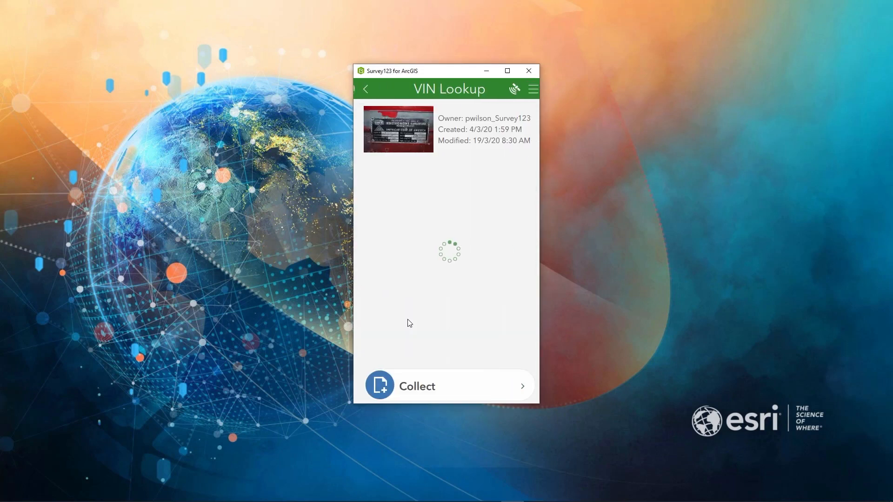
click(439, 386)
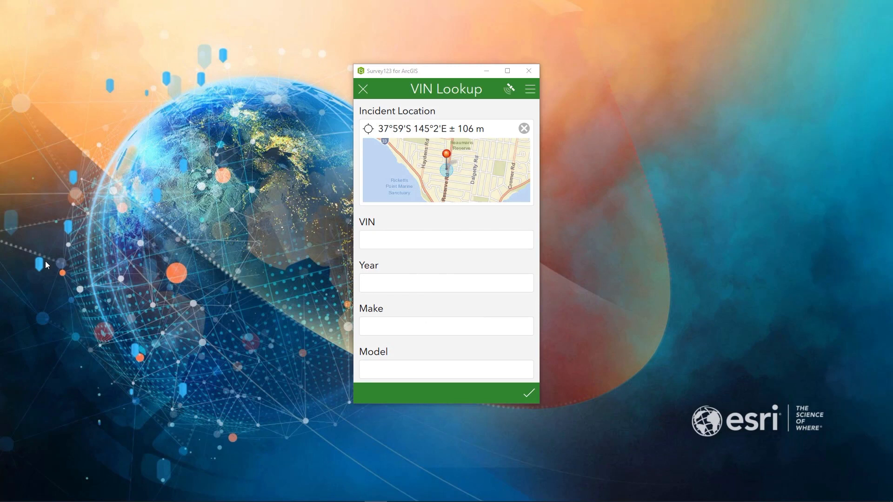
click(403, 243)
text(1FTYR14U11TA52278)
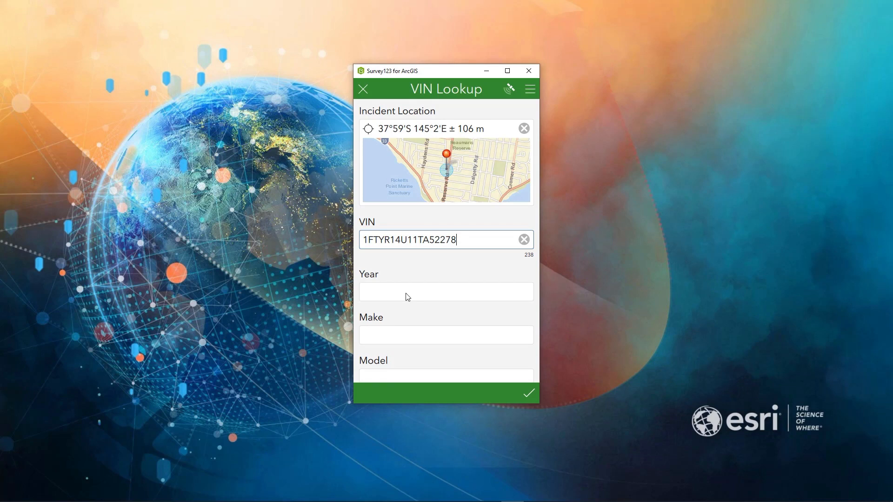
click(408, 297)
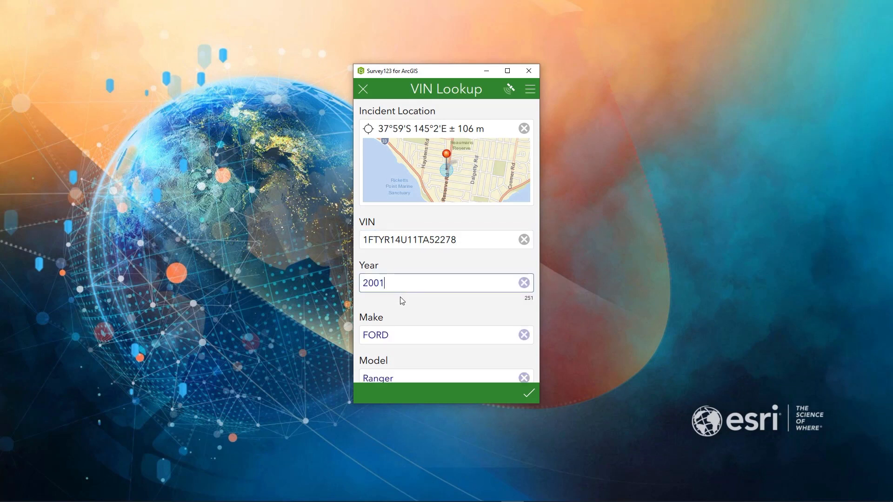
scroll(407, 309, down, 2)
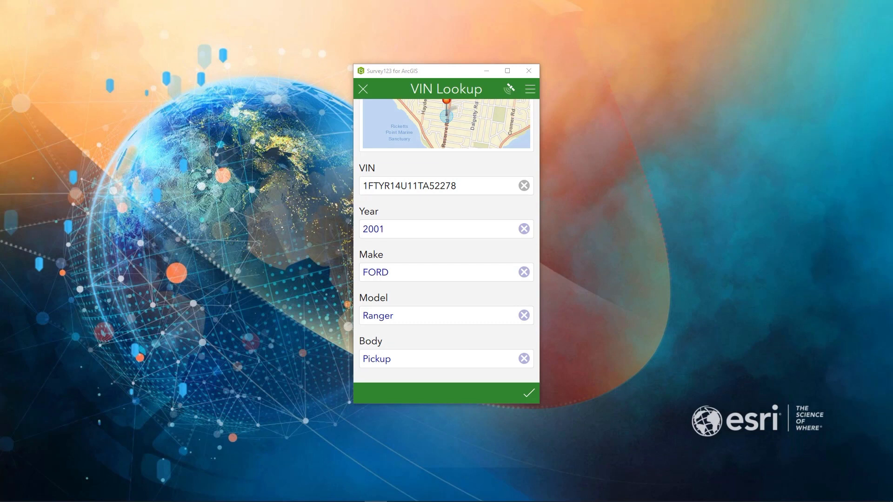
Replace the VIN with two other sample VINs in turn, running the vehicle lookup after each.
drag(462, 185, 351, 184)
text(1N4AL3AP2DC263805)
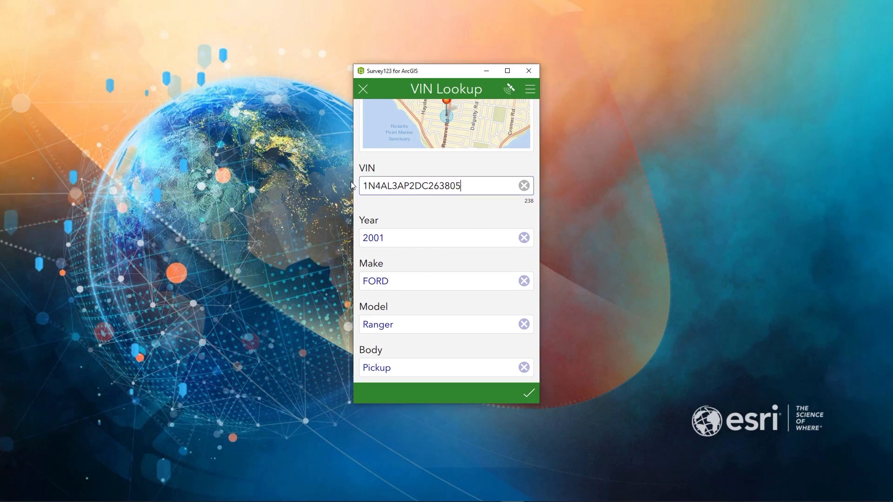
click(398, 241)
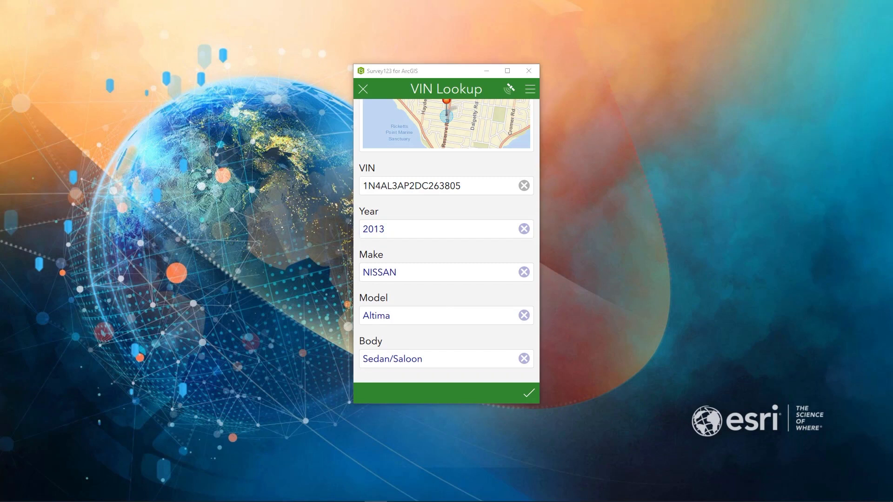
click(465, 190)
key(ctrl+a)
text(1G1115SL5EU121850)
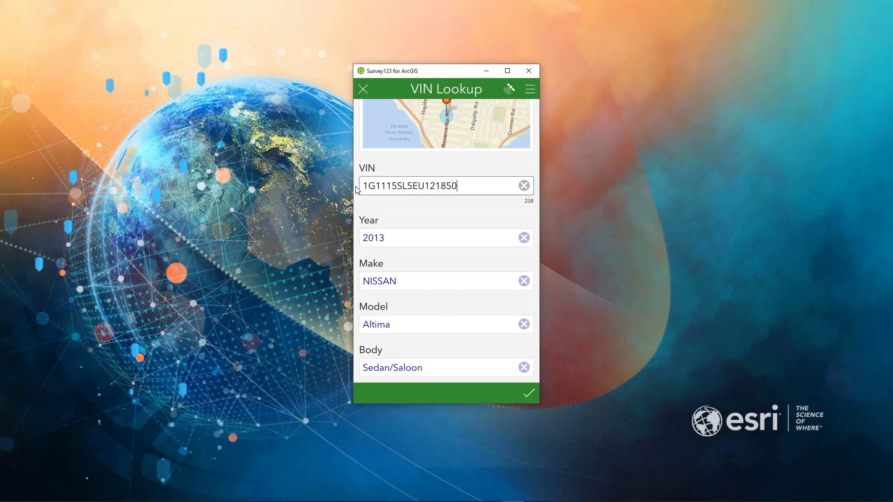
click(409, 242)
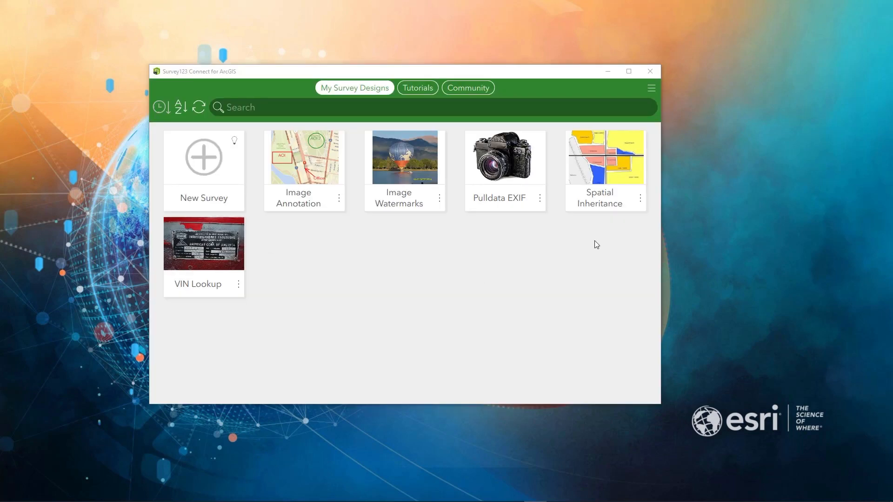
In Survey123 Connect, open the Spatial Inheritance survey's XLSForm and examine its pulldata calculations and the Palm Springs note label.
click(610, 168)
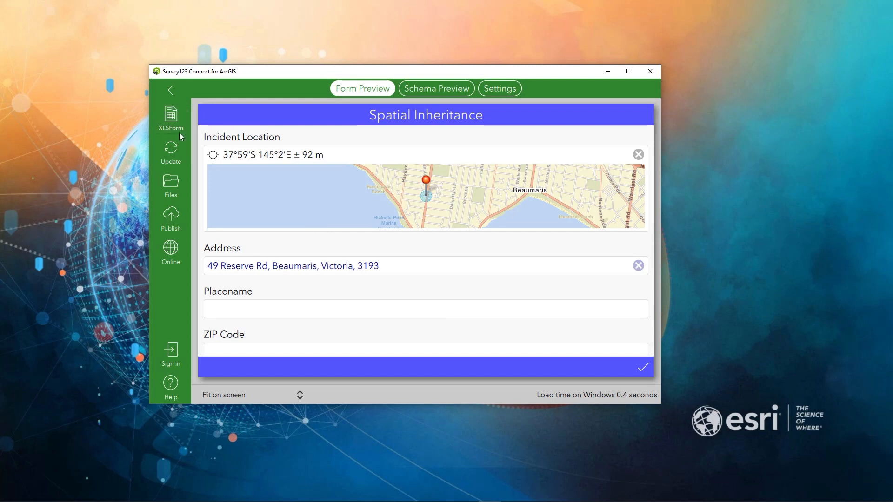
click(171, 120)
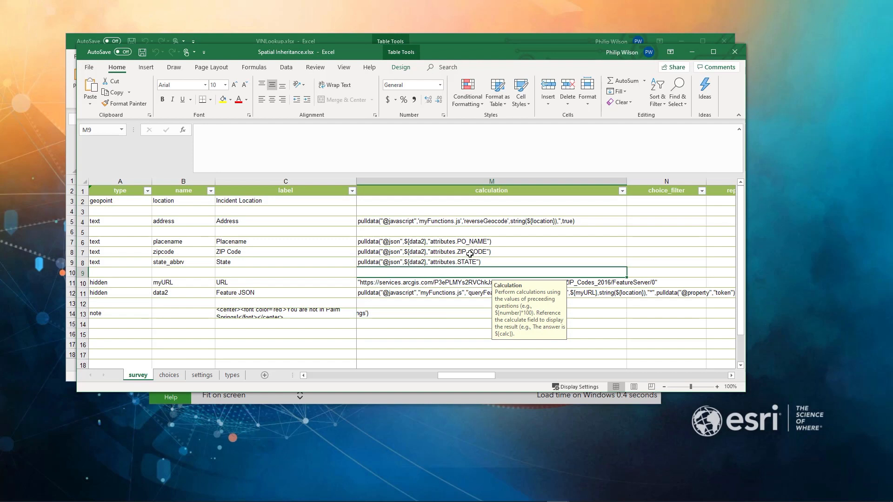
click(443, 355)
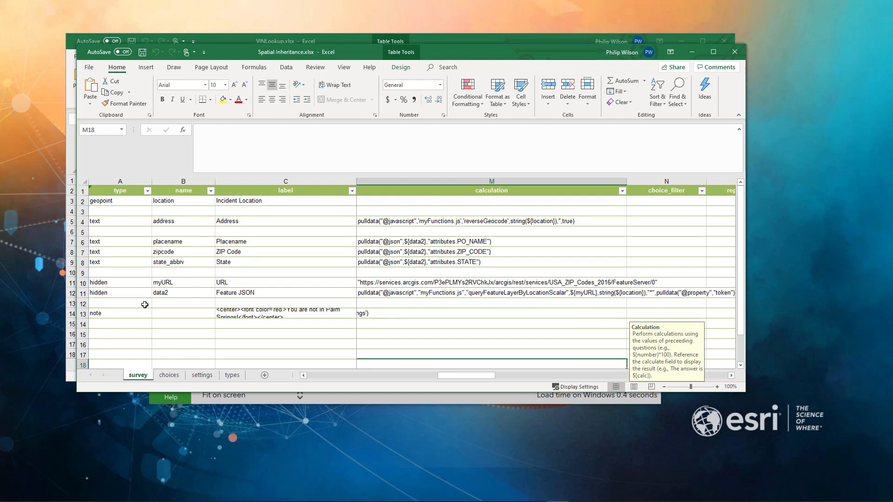
click(421, 295)
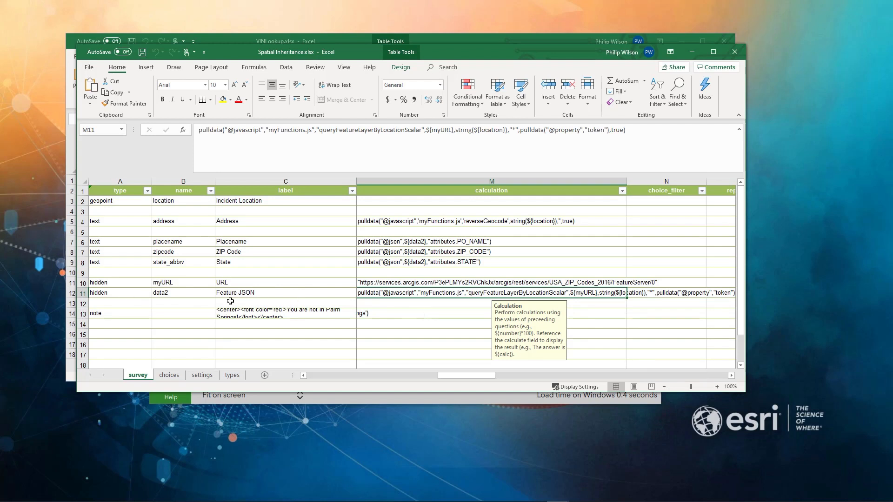
click(255, 313)
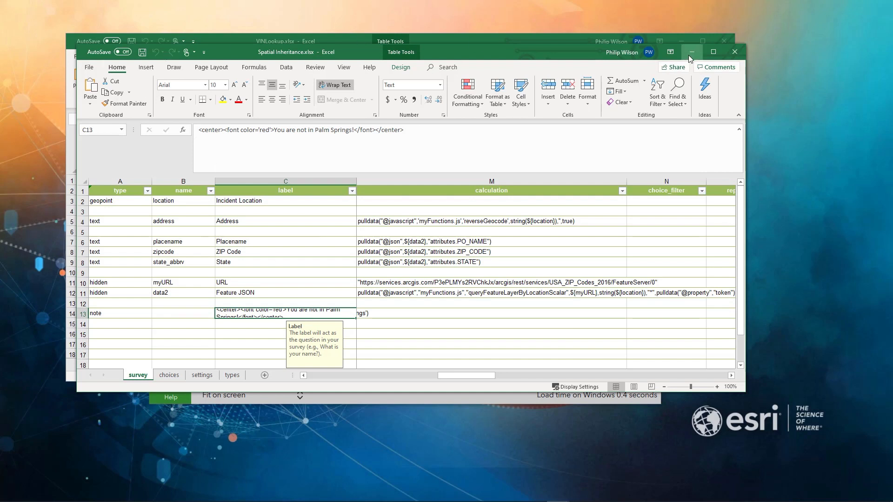
click(676, 43)
Open the Spatial Inheritance survey's myFunctions.js script in Notepad++ and read its queryFeatureLayerByLocationScalar and reverseGeocode functions.
click(173, 182)
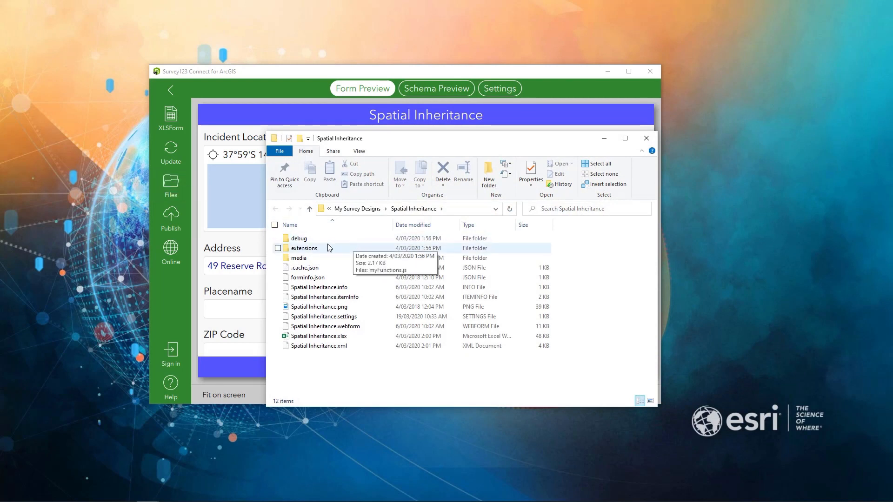
double_click(303, 249)
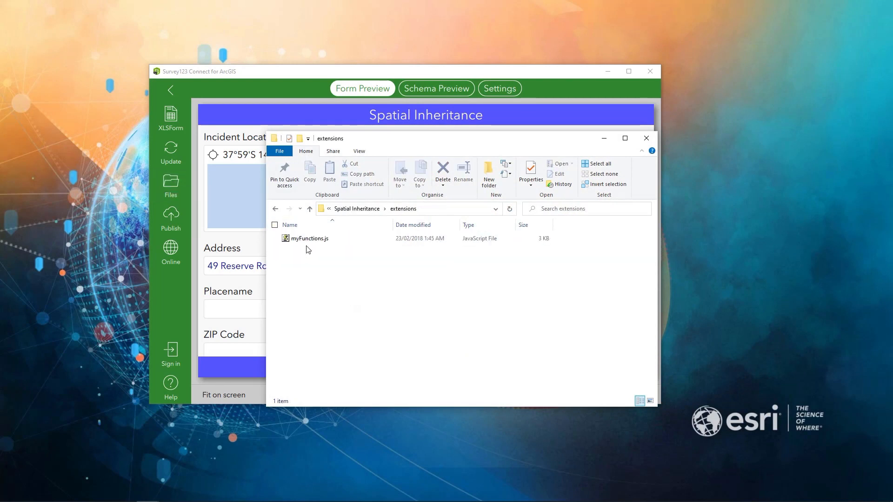
right_click(310, 240)
click(257, 316)
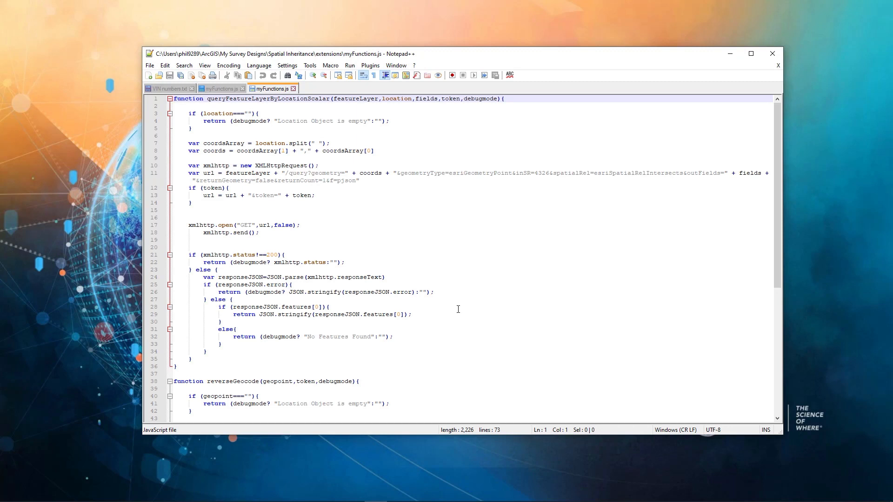
scroll(458, 309, down, 7)
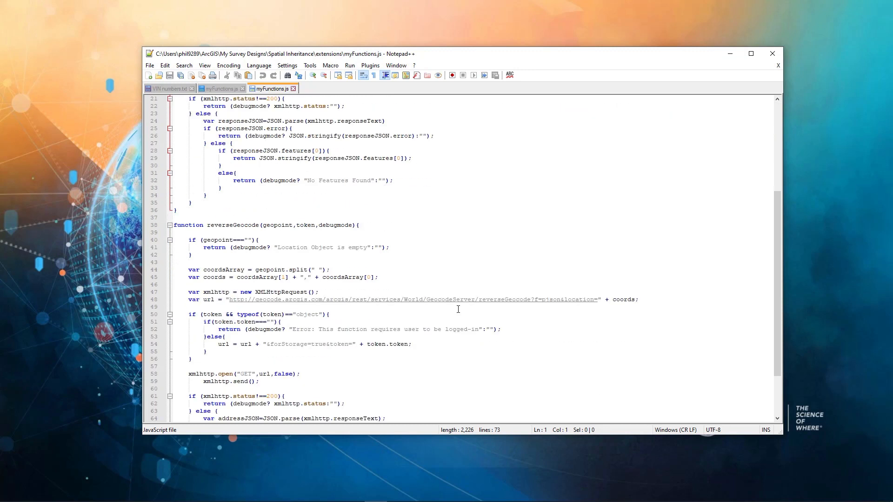
scroll(458, 309, down, 3)
scroll(448, 320, up, 9)
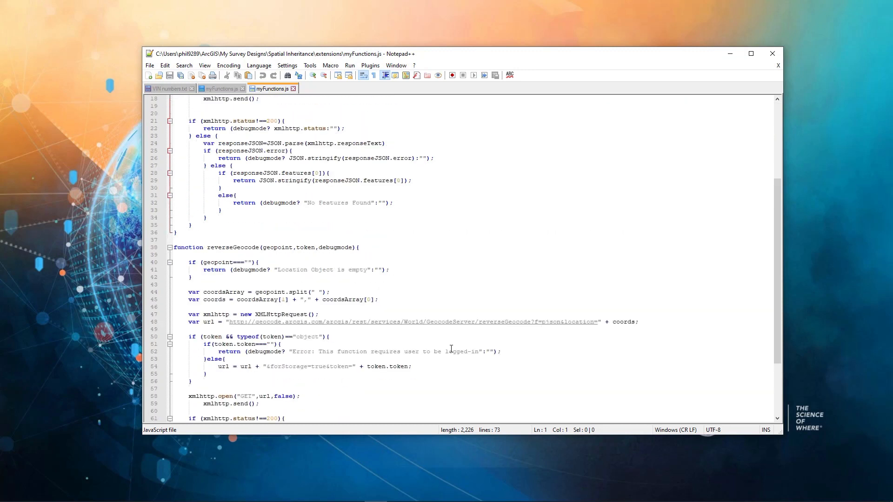
click(731, 55)
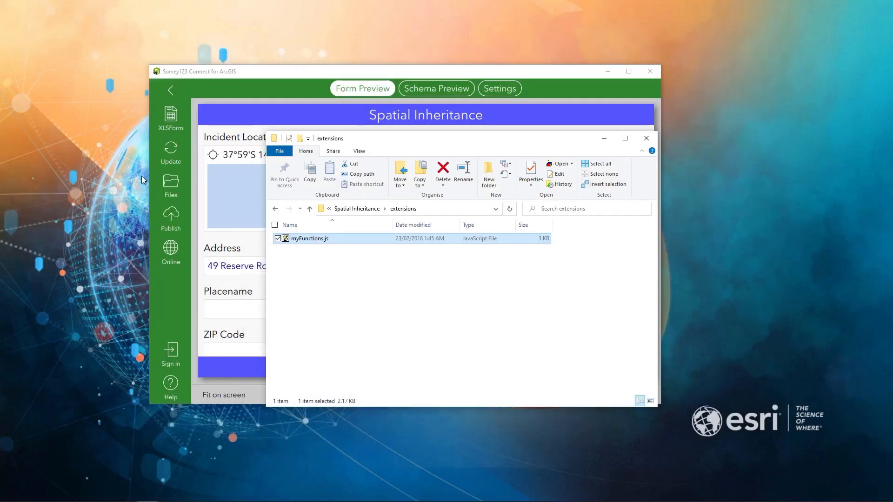
click(604, 138)
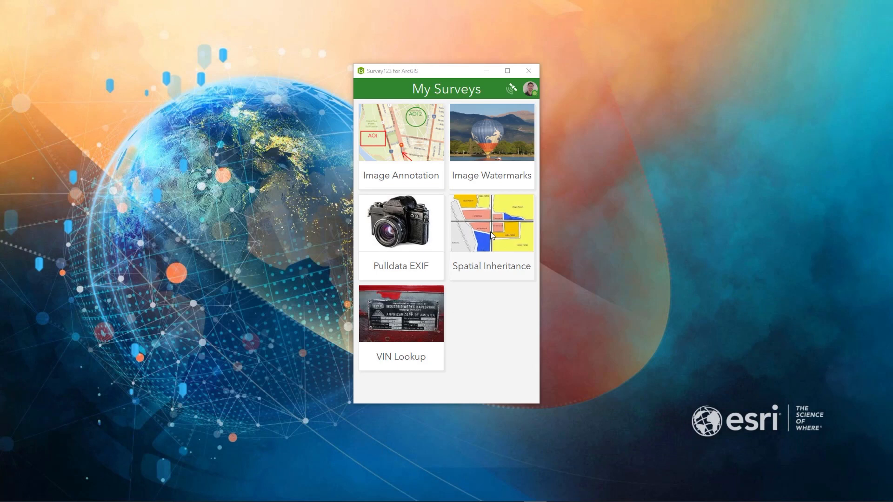
In the Survey123 field app, start a new Spatial Inheritance record and check its address, placename, ZIP code, state and Palm Springs note.
click(490, 231)
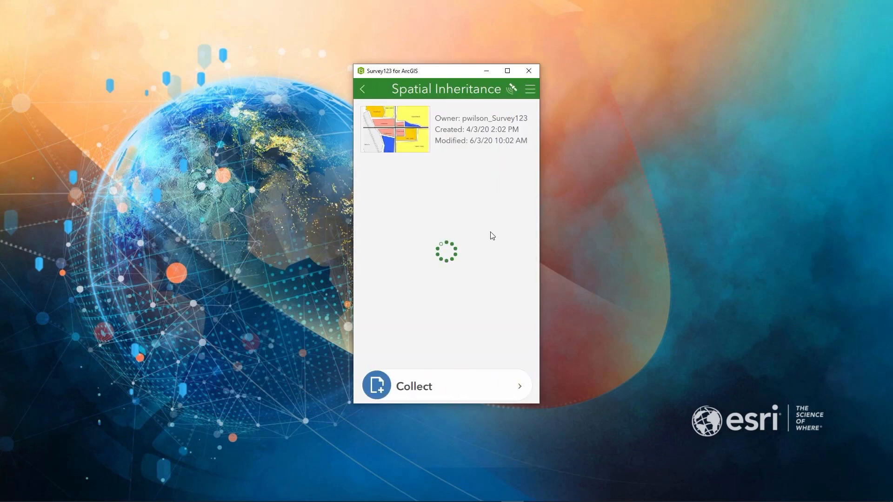
click(450, 387)
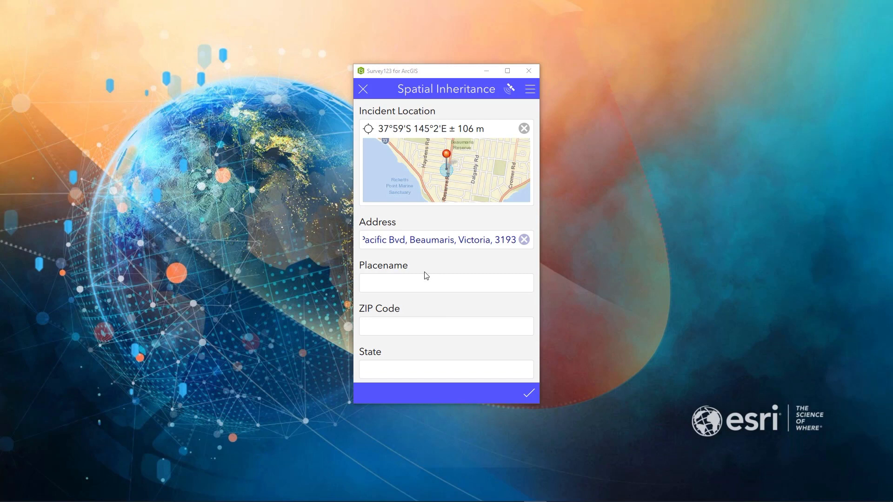
drag(414, 306, 412, 264)
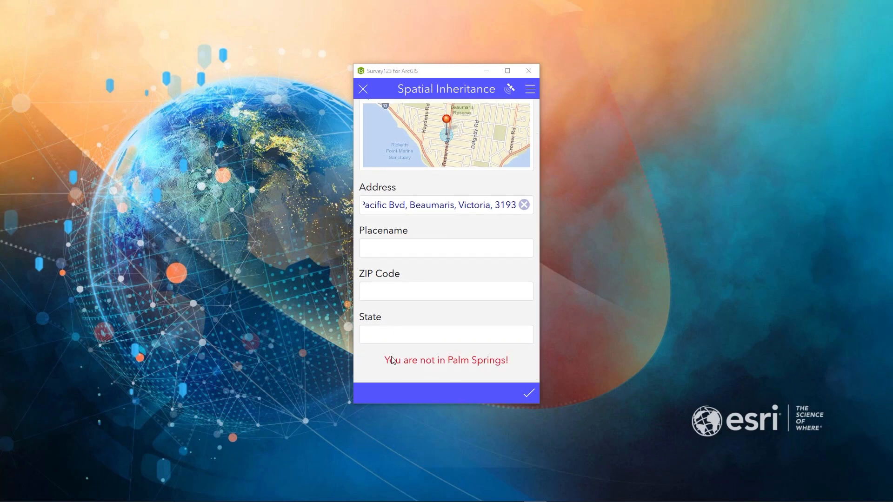
scroll(453, 366, up, 1)
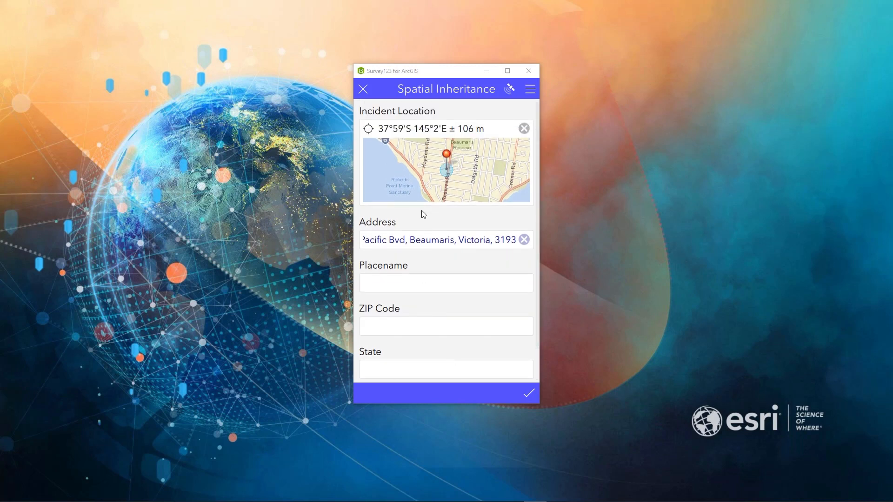
Search the incident location map for Palm Springs, CA, USA, and set the location to a spot northwest of that result.
click(469, 175)
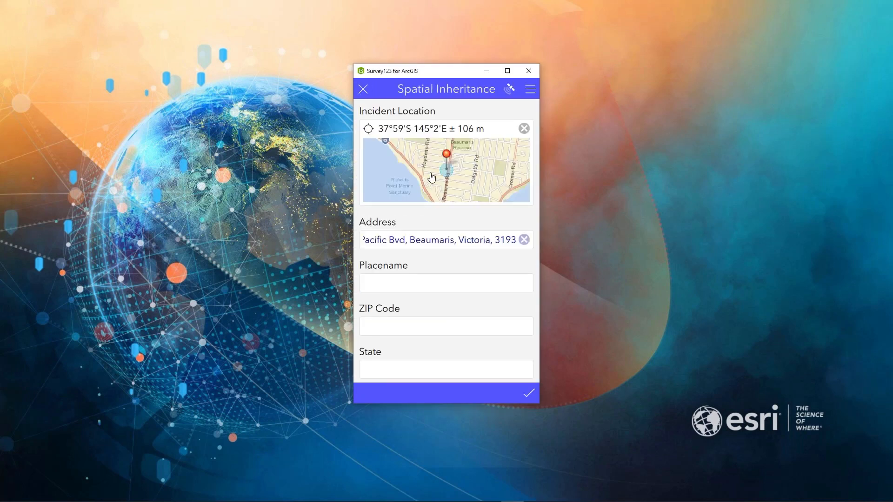
click(432, 176)
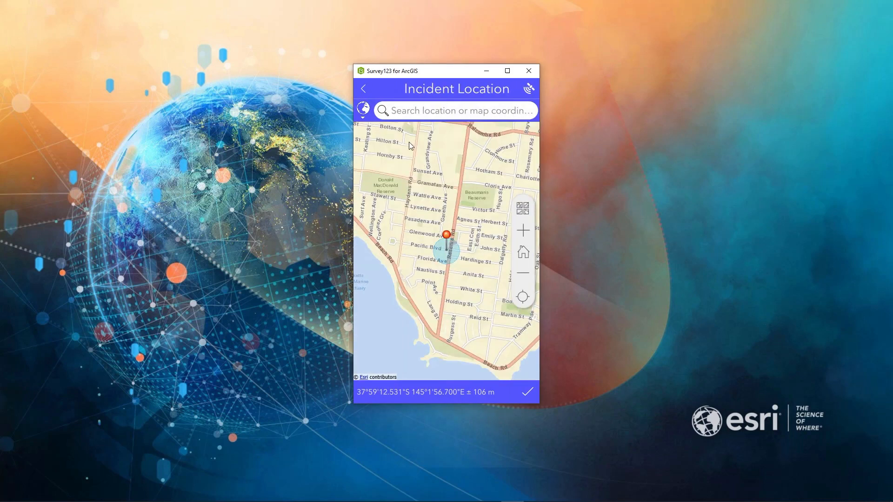
click(410, 114)
text(Palm )
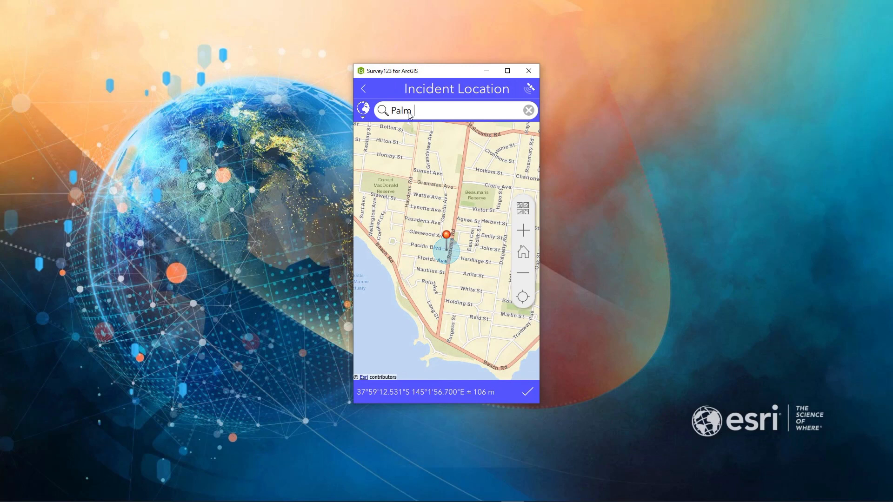
text(Springs)
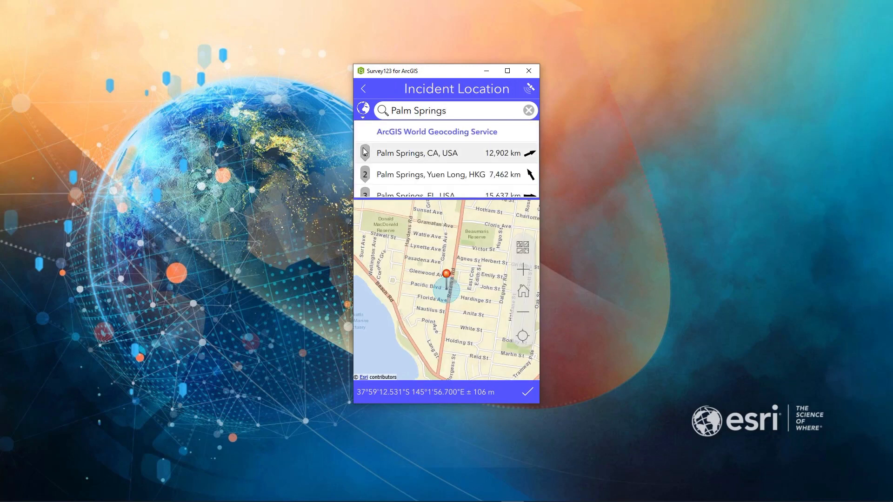
click(372, 152)
drag(393, 212, 456, 336)
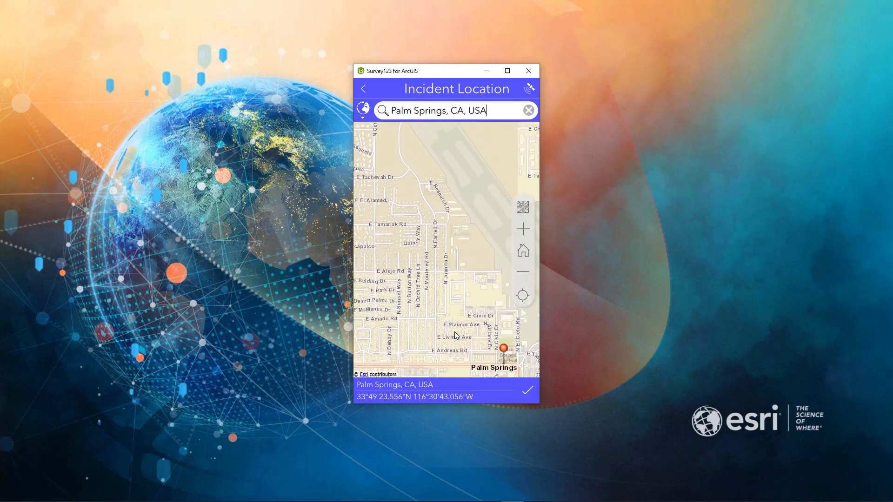
click(528, 393)
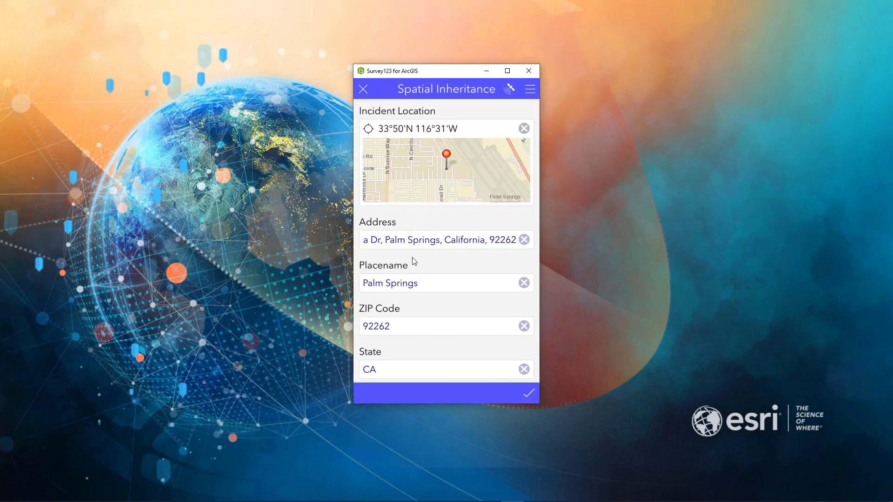
Check the full address, placename, ZIP code and state filled in for the Palm Springs location.
drag(396, 241, 358, 243)
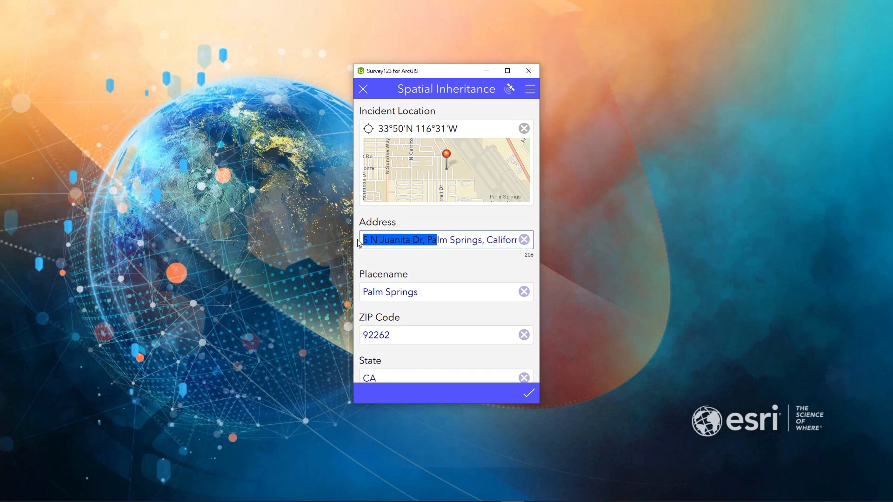
click(426, 293)
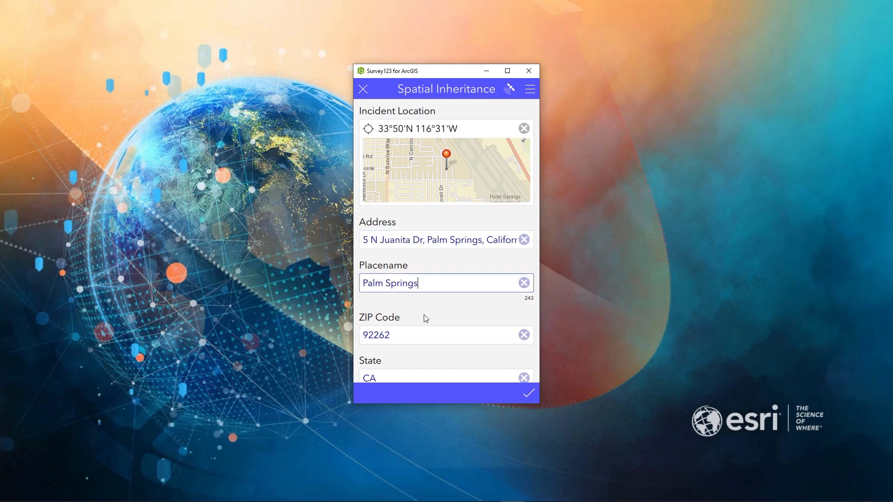
scroll(426, 319, down, 1)
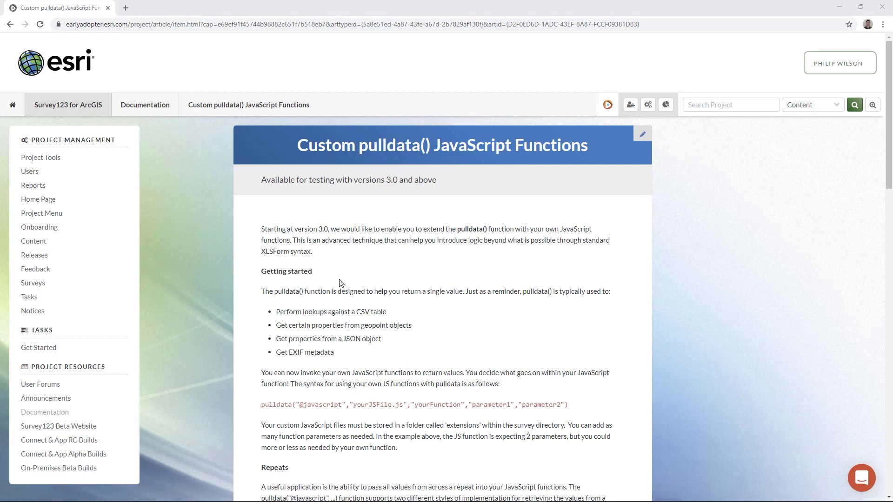
In the browser, read the Custom pulldata() JavaScript Functions documentation, from getting started through known limitations to the sample surveys and downloads.
scroll(342, 289, down, 1)
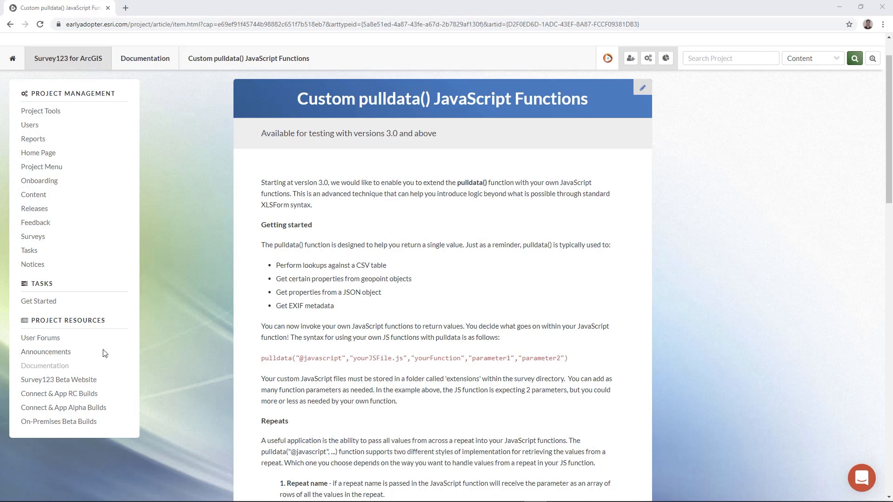
scroll(401, 355, down, 3)
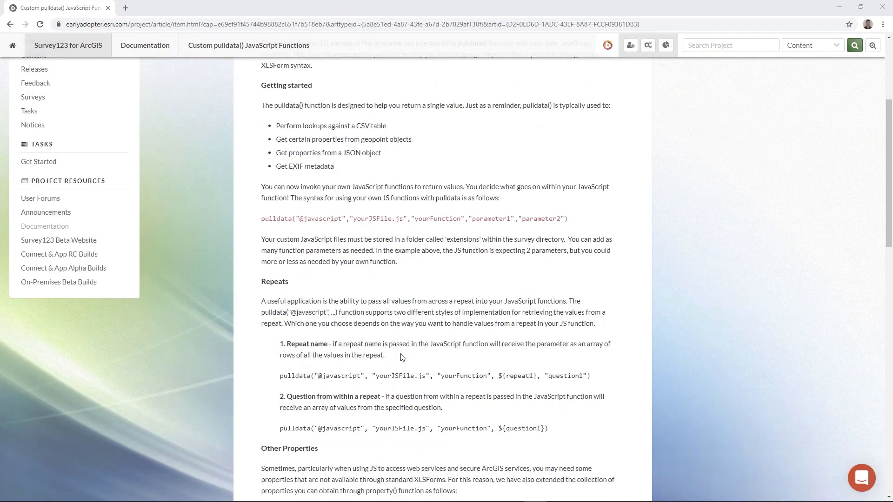
scroll(325, 344, down, 2)
scroll(347, 349, down, 2)
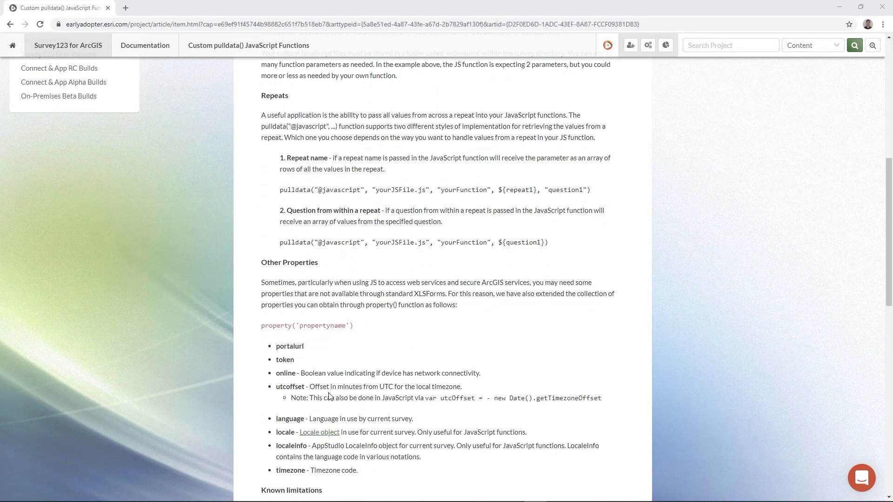
scroll(329, 396, down, 5)
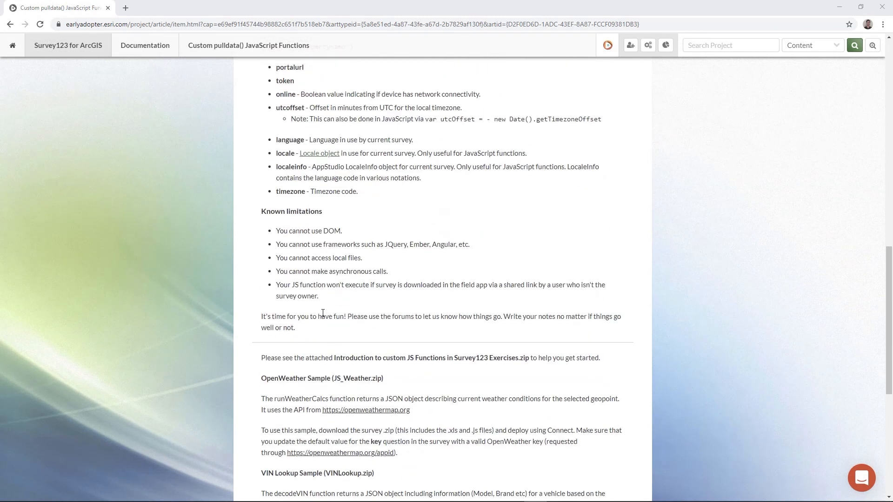
scroll(333, 328, down, 3)
scroll(333, 327, down, 2)
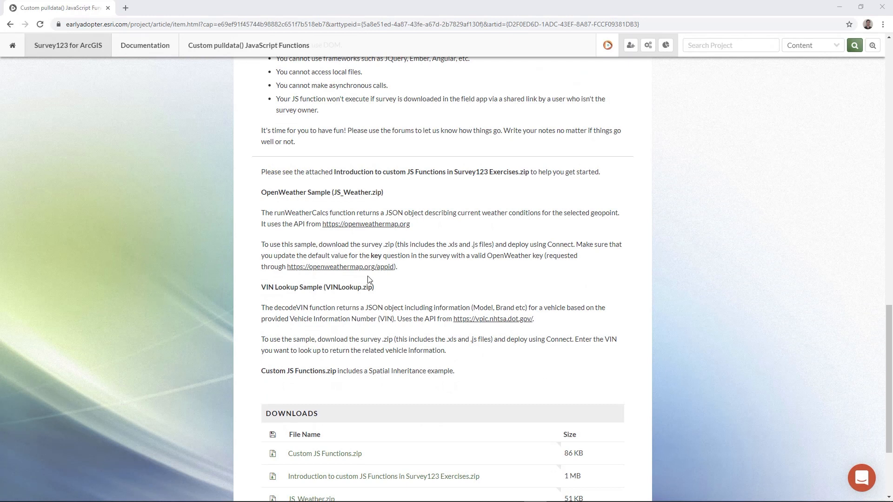
scroll(358, 236, down, 2)
scroll(347, 291, down, 1)
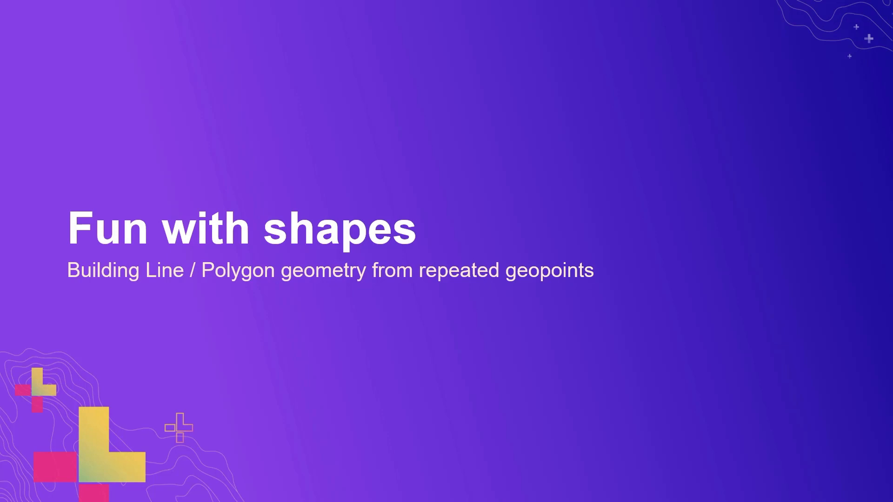
key(Right)
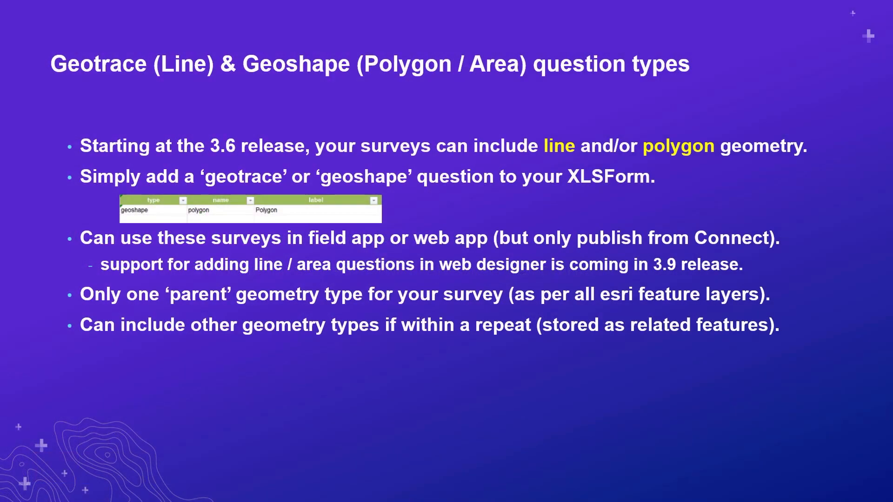
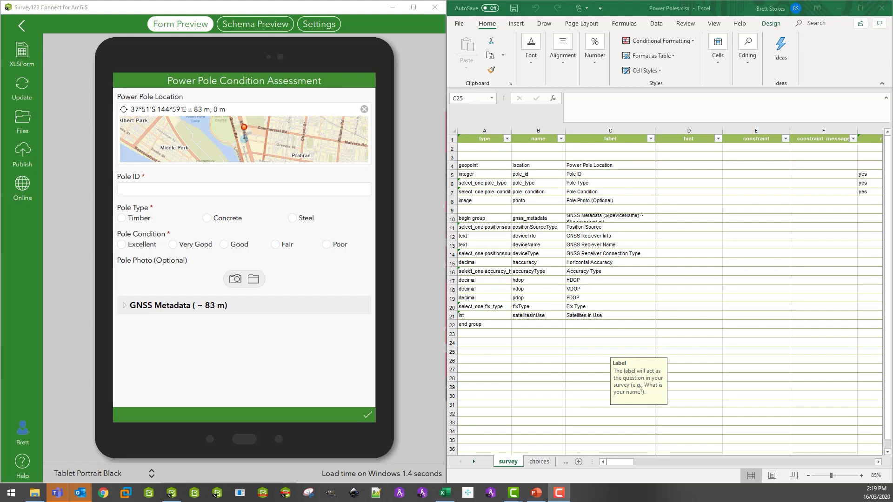
In row 25 of the survey sheet, add a read-only geotrace question named power_line with the label Power Line.
click(472, 352)
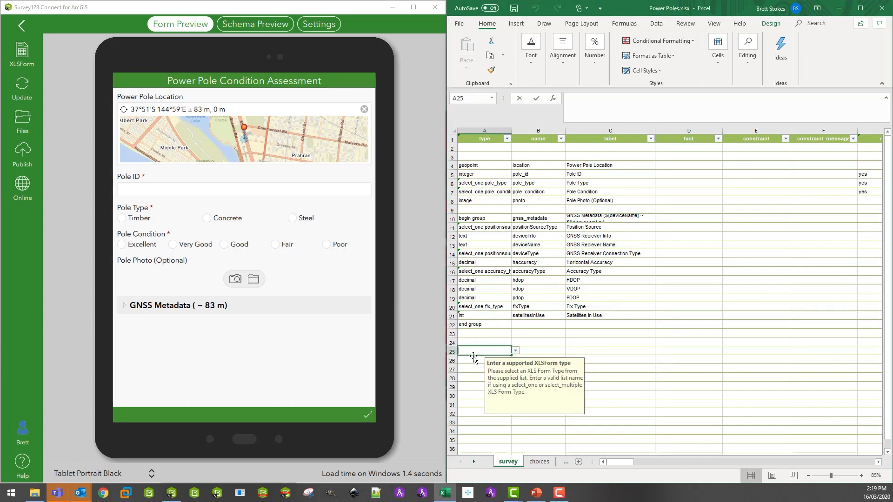
text(geotrace)
key(Tab)
text(power)
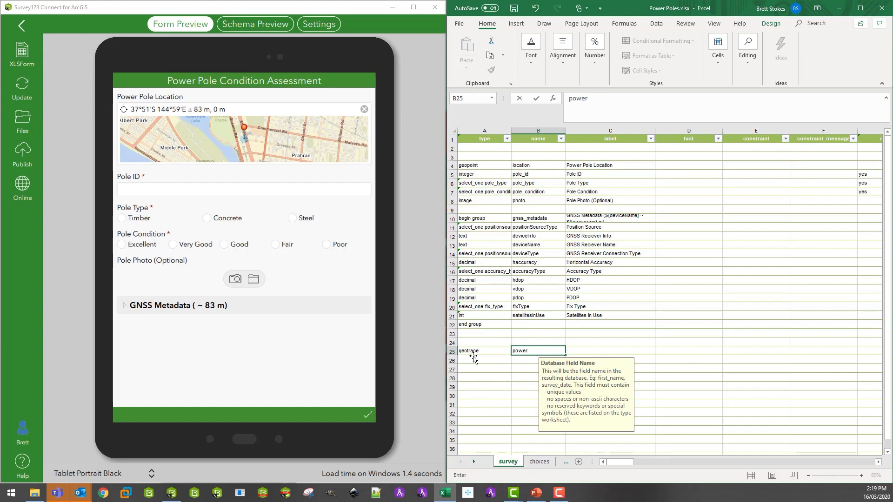
text(_line)
key(Tab)
text(Power L)
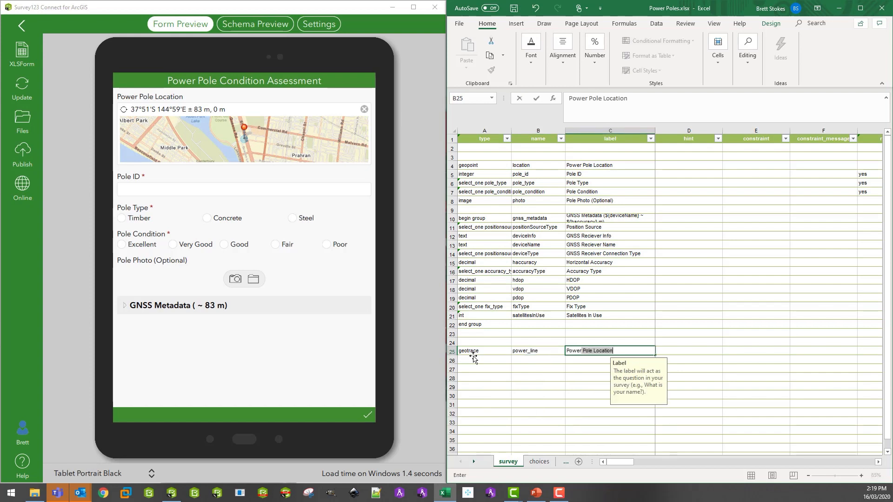
text(ine)
key(Tab)
key(Tab)
key(Tab)
key(Tab)
key(Tab)
key(Tab)
key(Tab)
key(Tab)
text(yes)
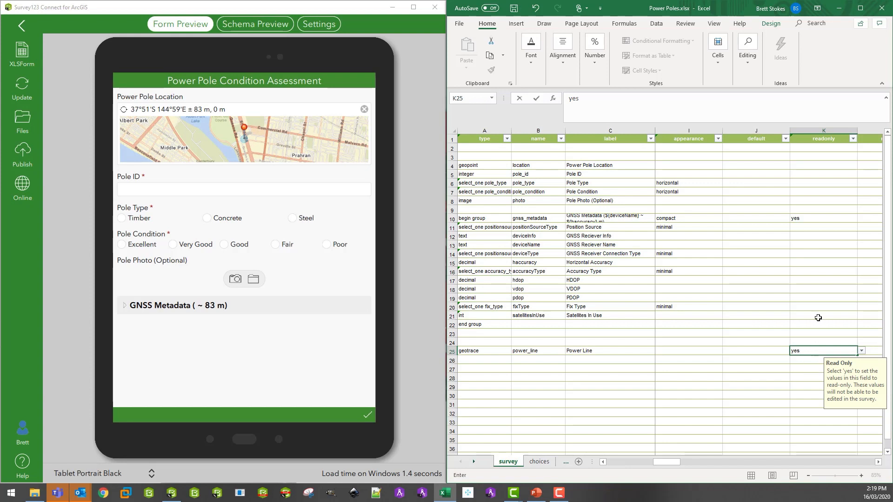
In row 3 above the location question, add a begin repeat named poles with the label Power Poles.
click(472, 155)
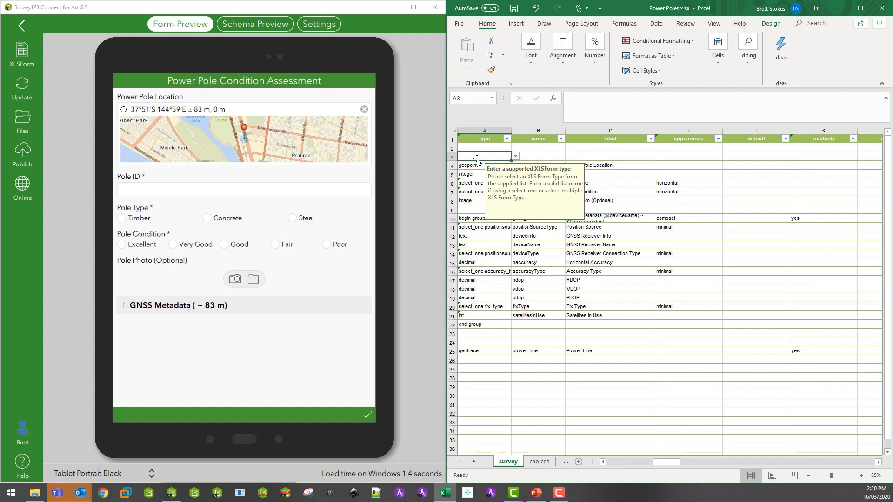
text(begin repeat)
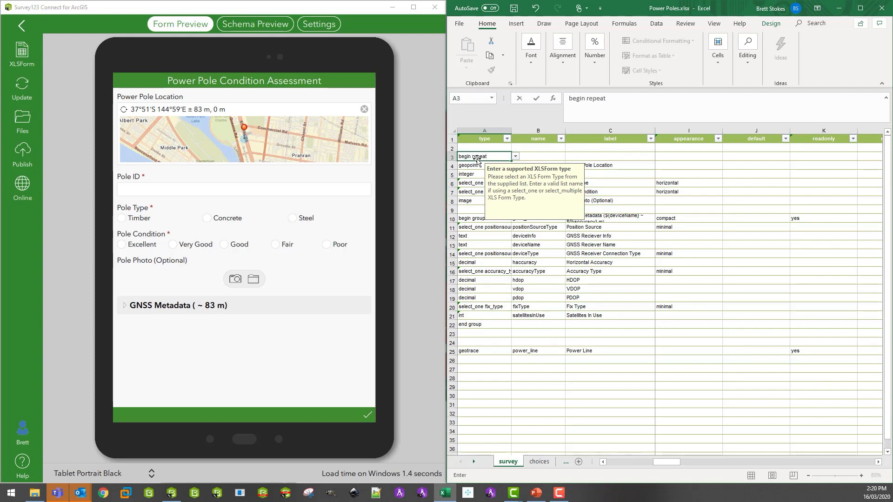
click(538, 155)
text(poles)
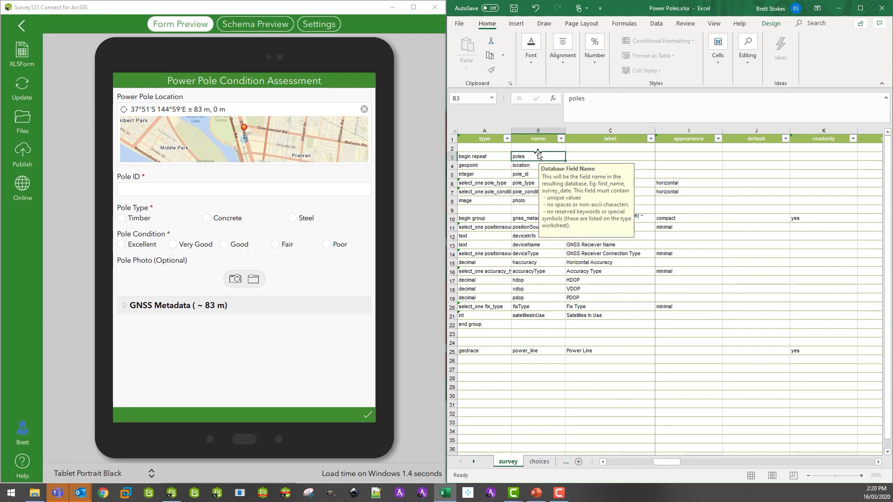
key(Tab)
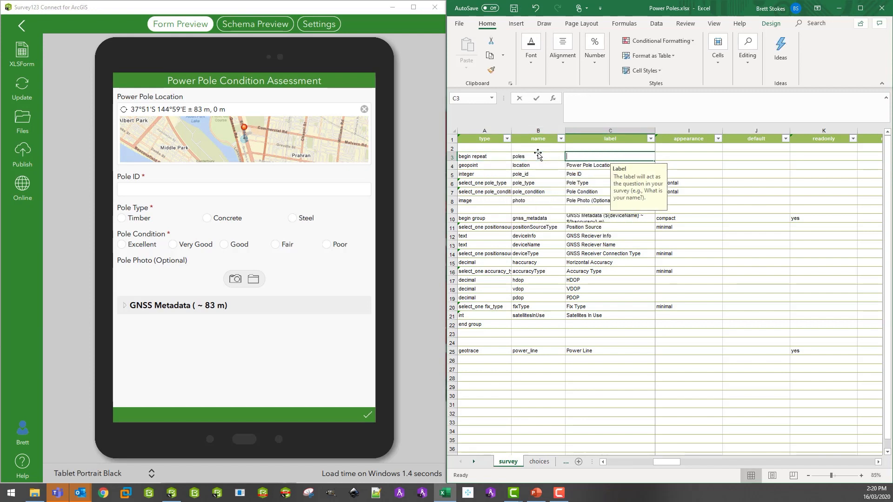
text(Pwe)
key(BackSpace)
text(ower )
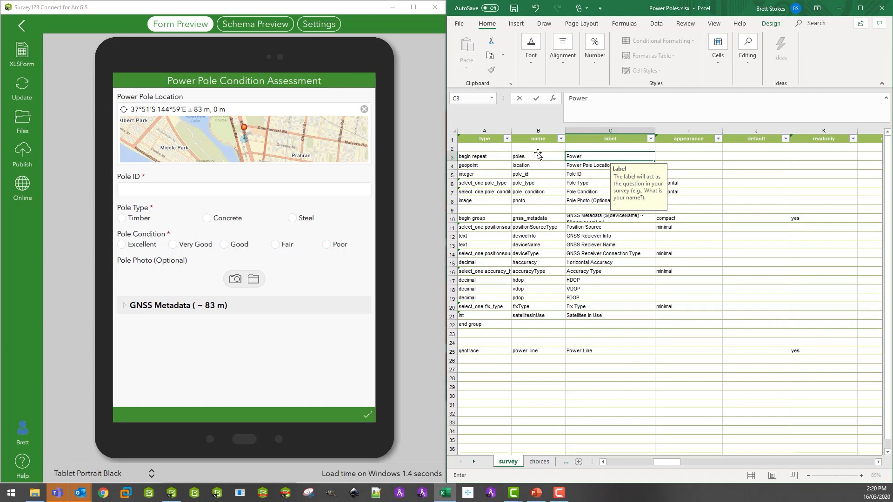
text(Poles)
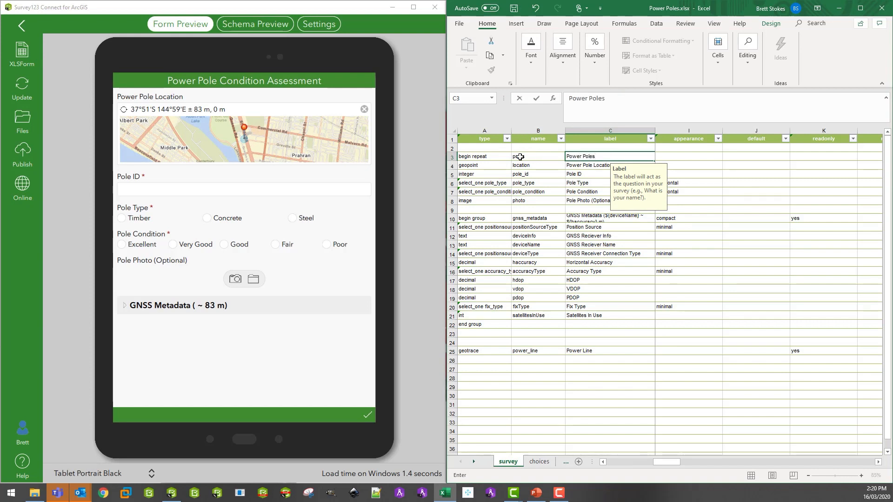
Close the repeat with an end repeat in row 23, directly below the end group row.
click(473, 334)
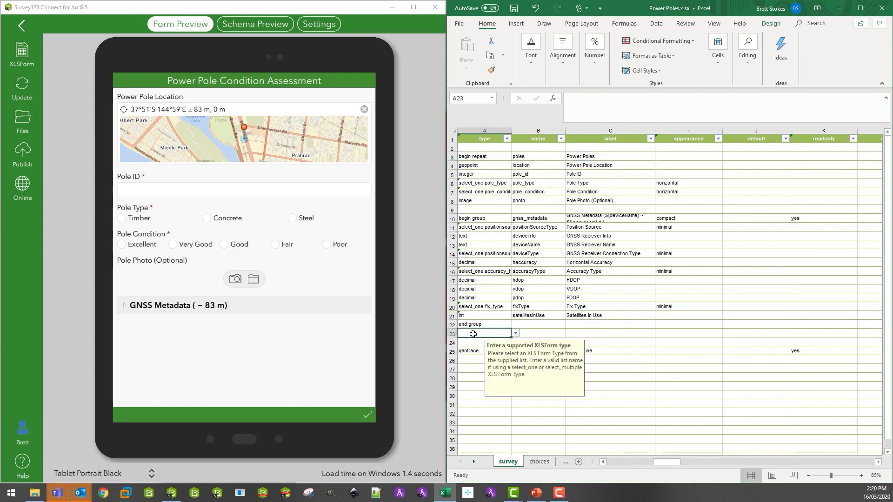
text(end repea)
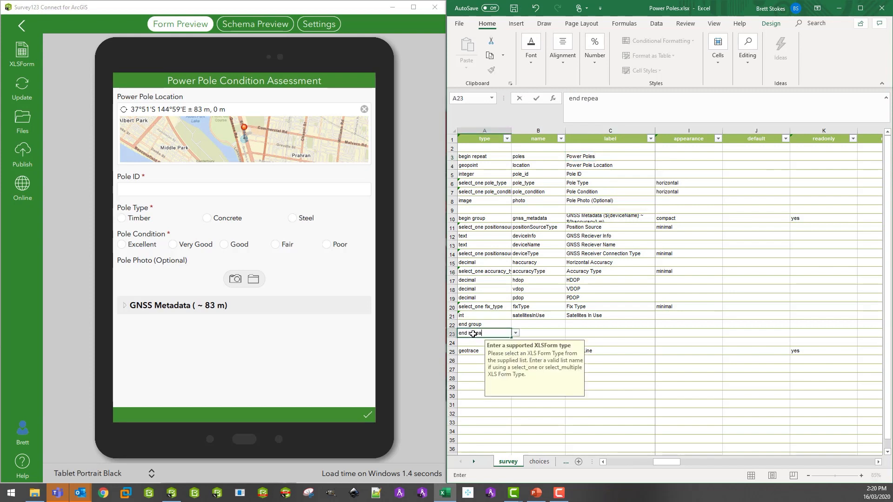
text(t)
click(568, 414)
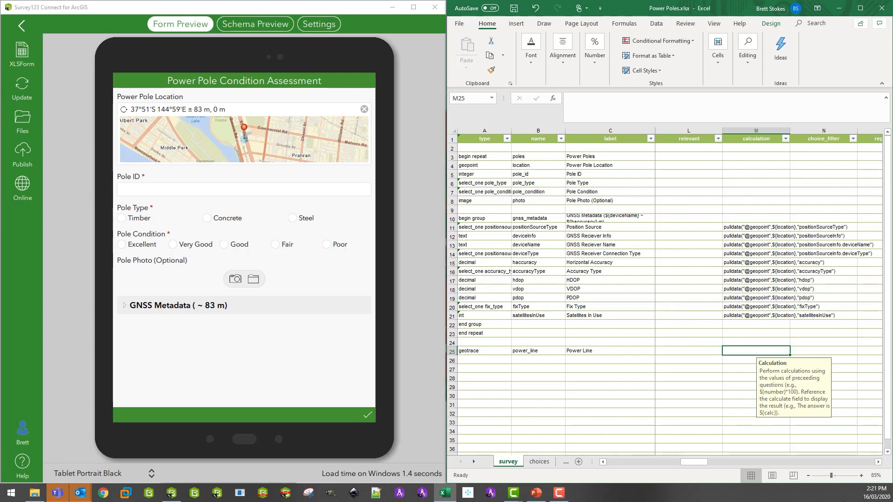
Set the calculation of the power_line geotrace question to sum(${location}).
text(sum(${loca)
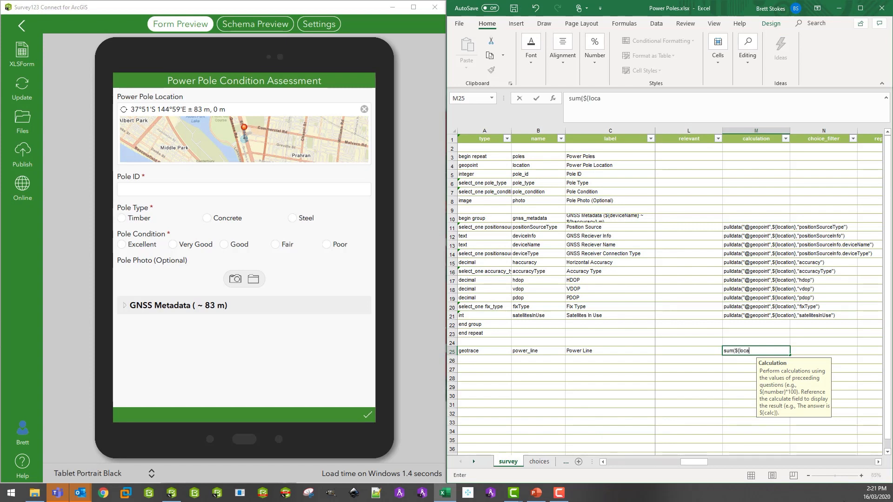
text(tion}))
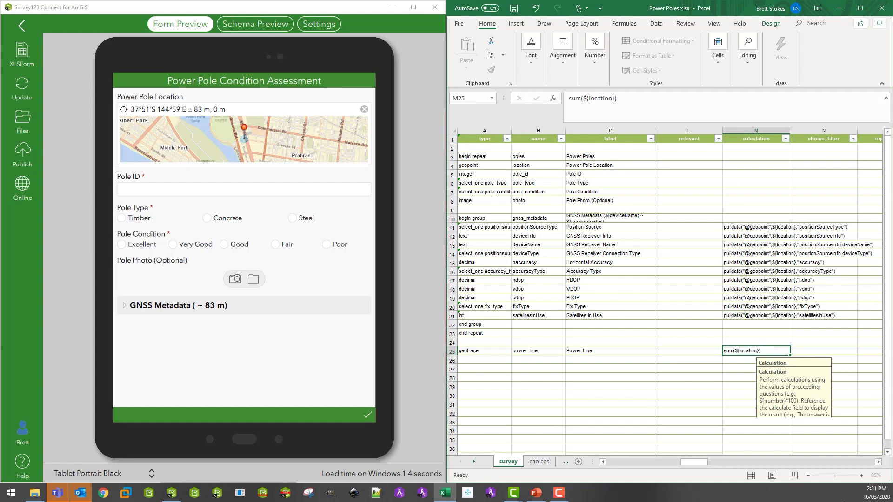
key(Return)
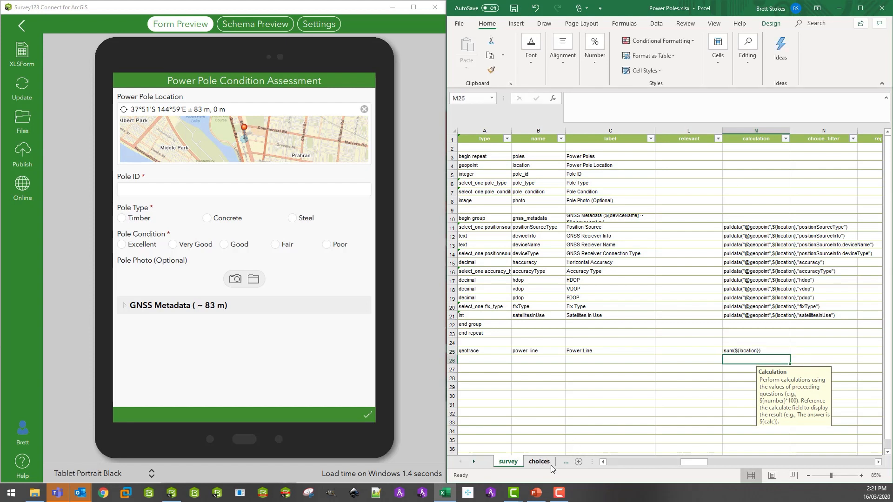
Save the Power Poles spreadsheet, then publish the updated survey from Survey123 Connect.
click(513, 8)
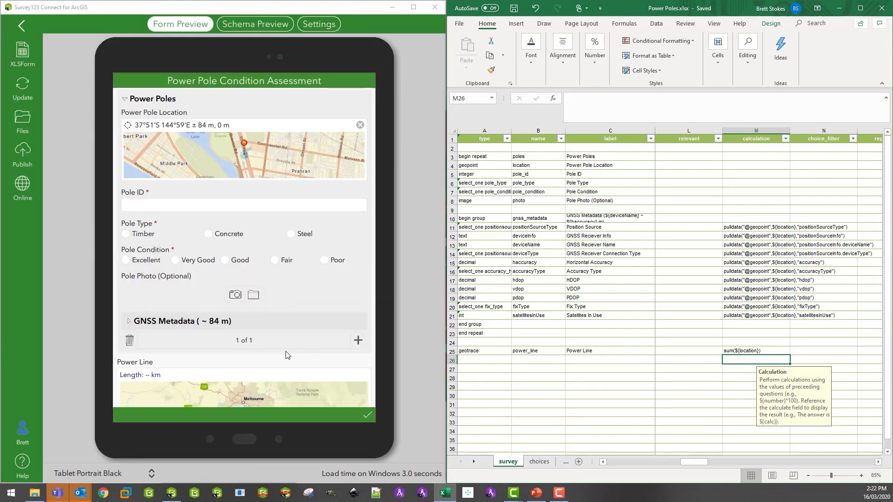
scroll(287, 355, down, 1)
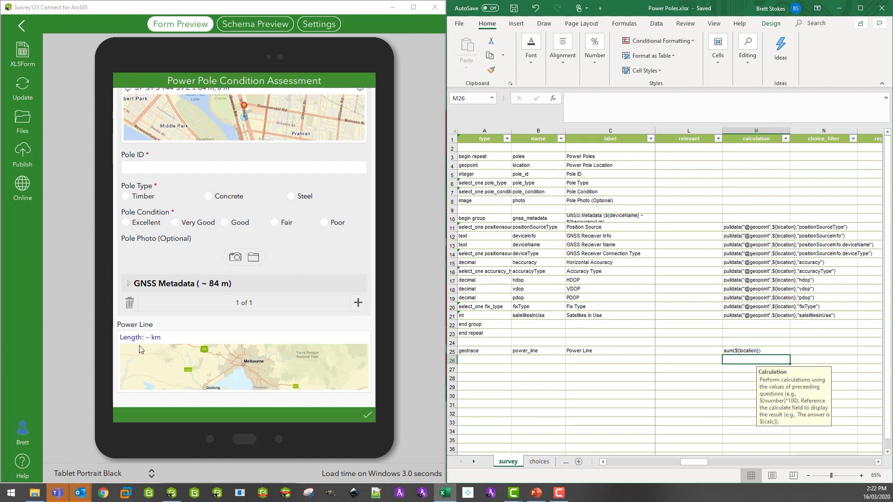
click(24, 155)
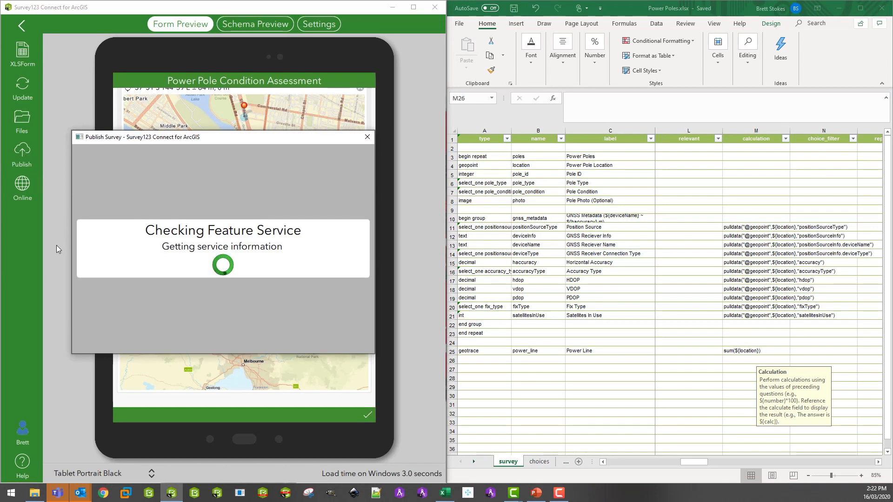
Switch to the Survey123 field app and start collecting a new record in the Power Poles survey.
click(149, 493)
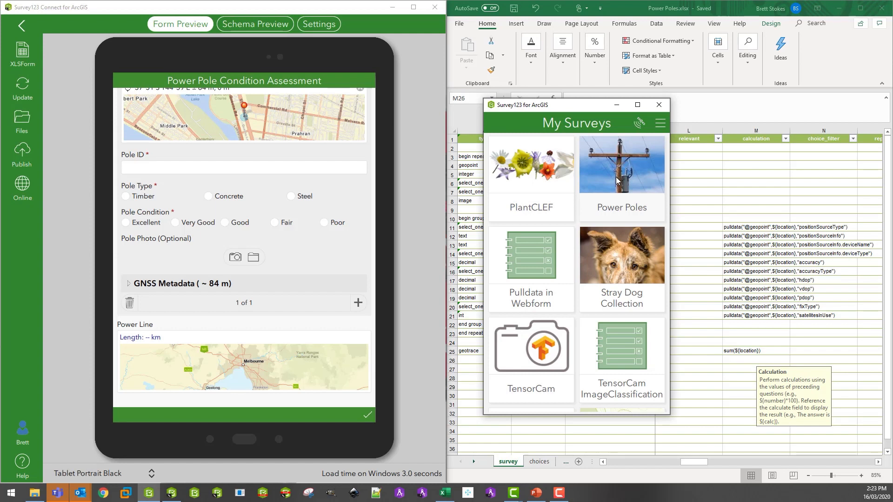
click(617, 180)
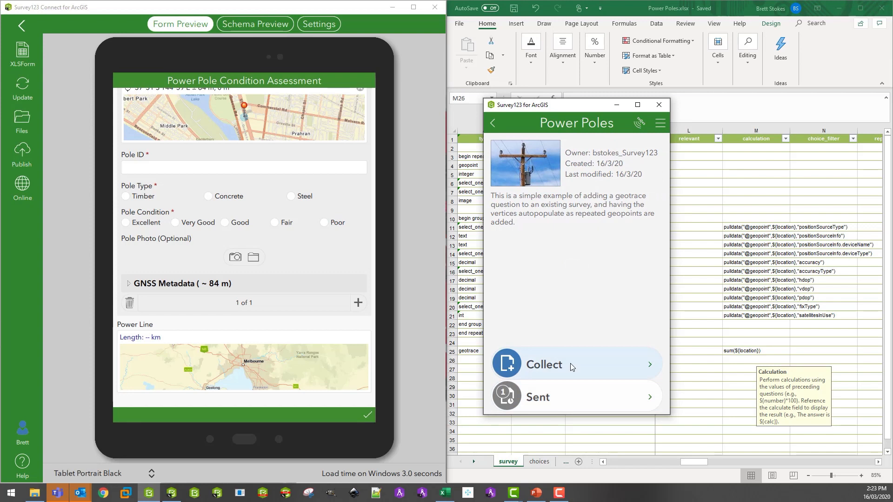
click(571, 366)
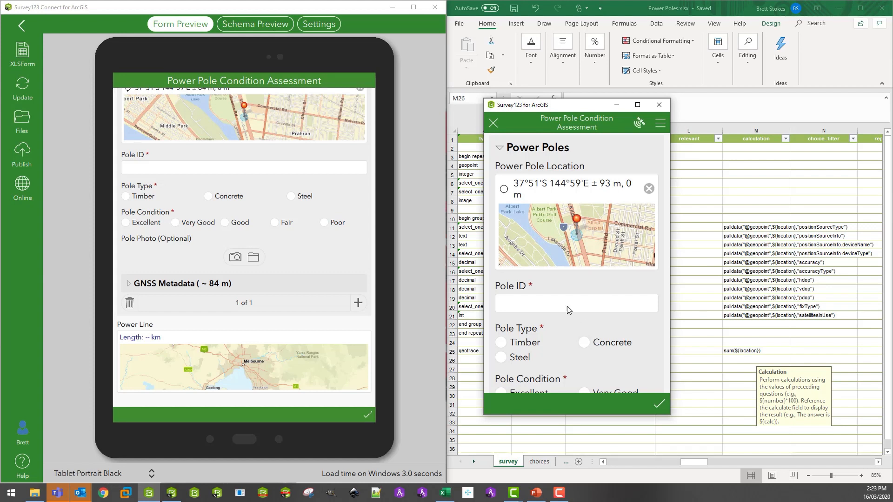
Place the first pole near Commercial Rd on the map and fill in Pole ID 10003, type Timber and condition Very Good.
click(580, 241)
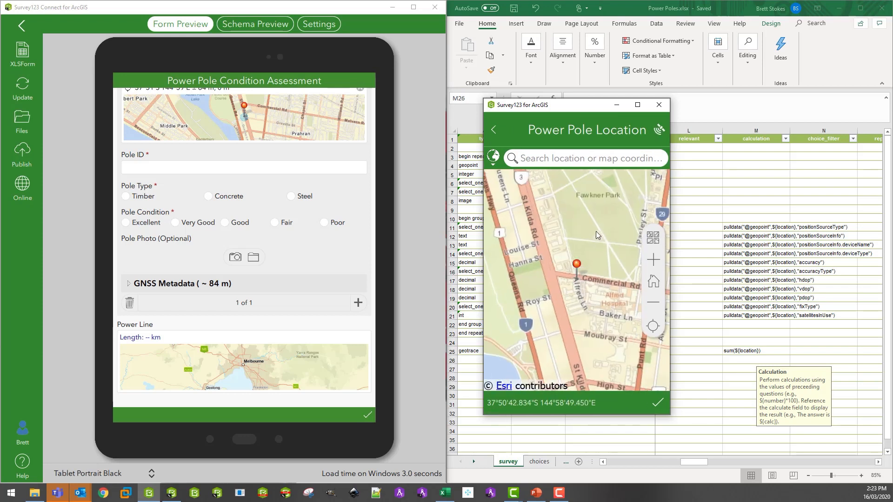
click(657, 402)
click(533, 298)
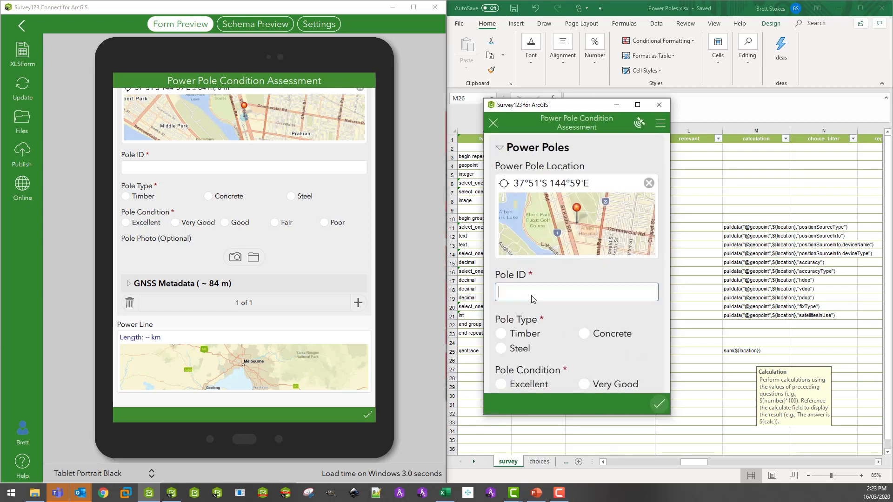
text(10003)
click(502, 334)
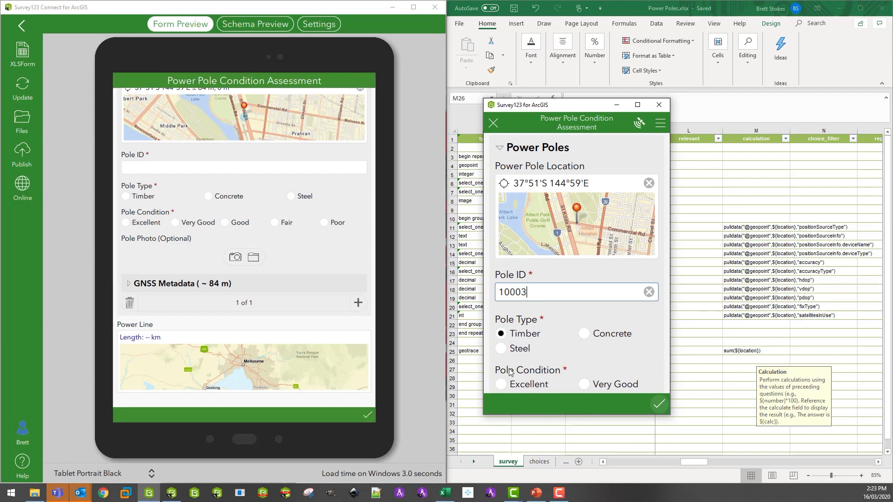
click(585, 385)
scroll(590, 372, down, 6)
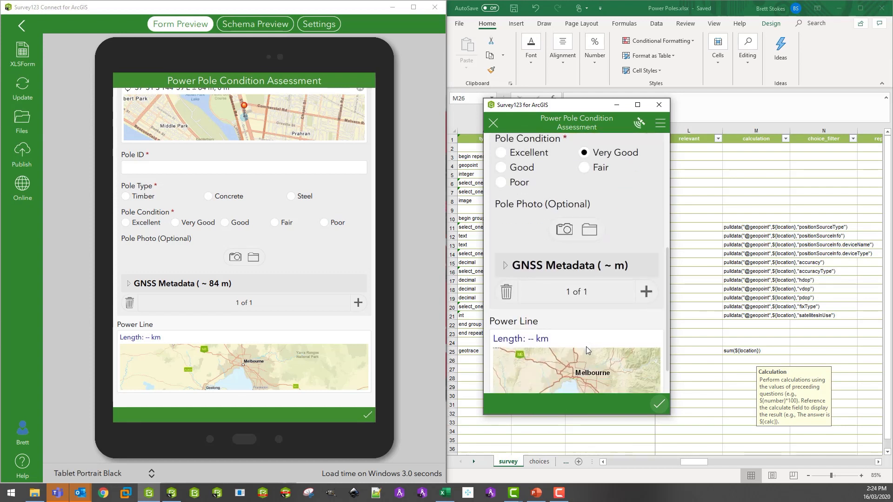
Add a second pole with an adjusted map location, Pole ID 10004, type Concrete and condition Very Good.
click(649, 252)
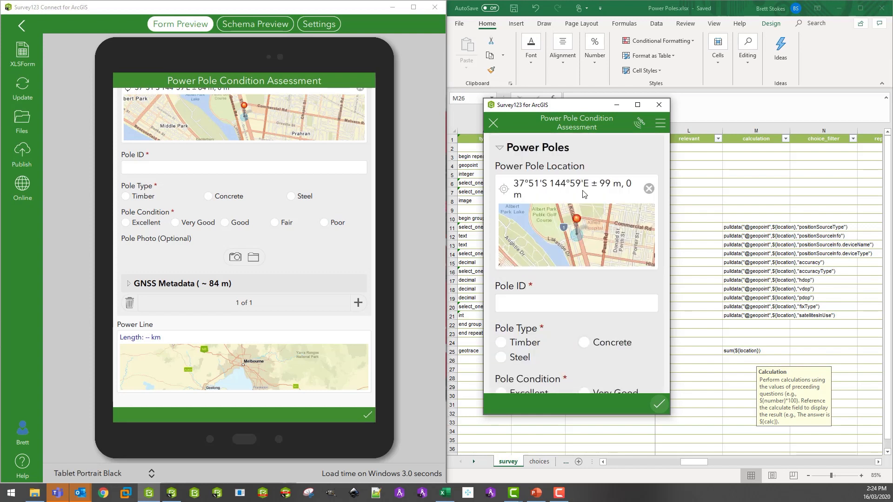
click(598, 231)
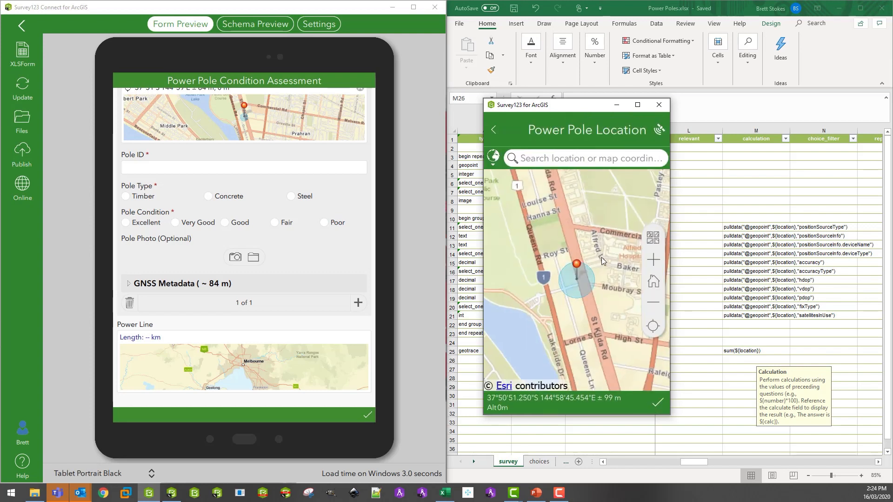
click(657, 403)
click(535, 294)
text(10004)
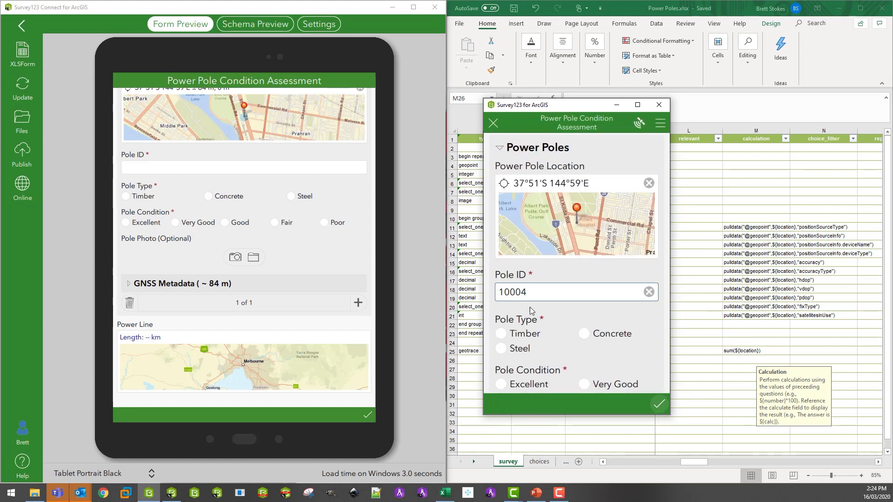
click(584, 334)
click(584, 385)
scroll(595, 364, down, 5)
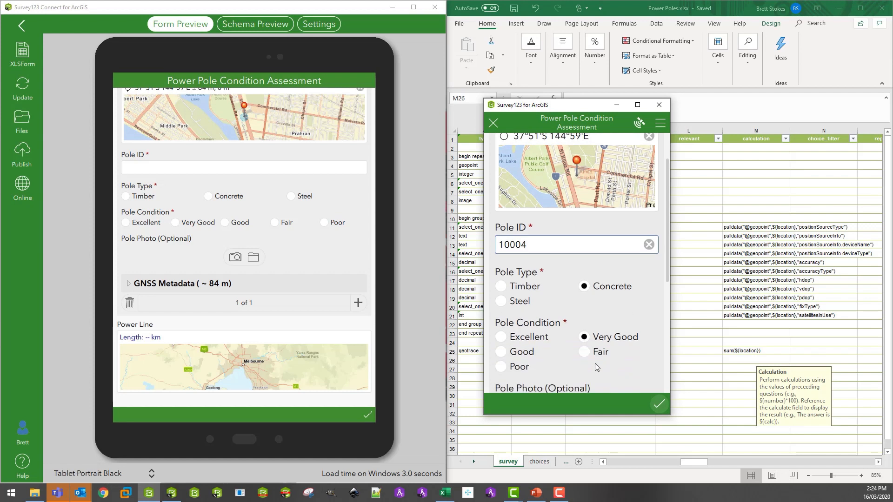
Add a third pole with an adjusted map location, Pole ID 10005, type Steel and condition Excellent.
click(646, 263)
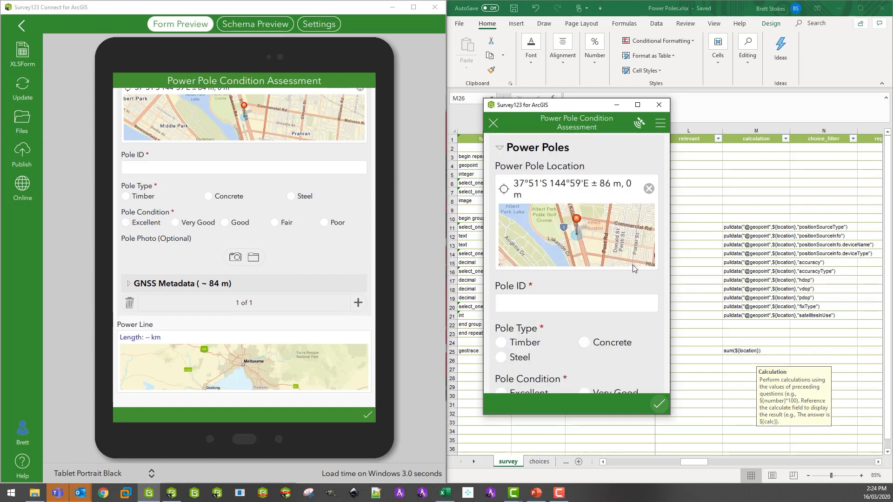
click(596, 234)
drag(609, 265, 575, 280)
click(658, 402)
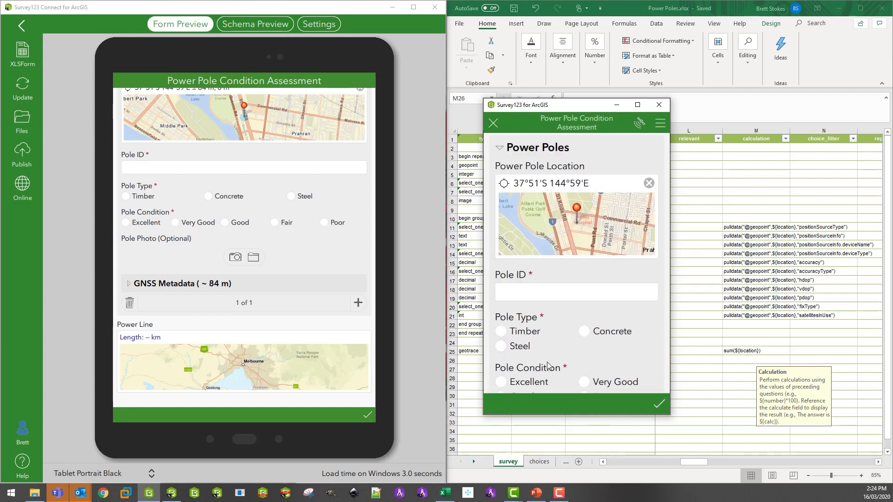
click(521, 294)
text(10005)
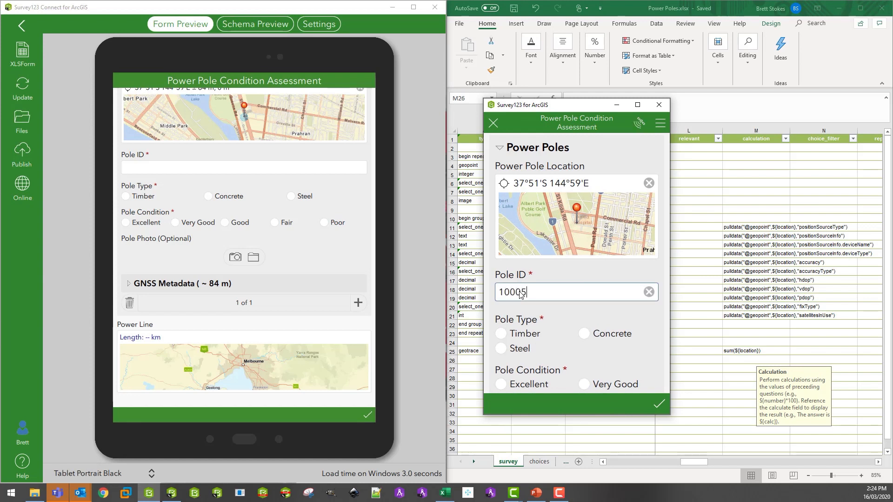
click(504, 348)
click(505, 385)
scroll(553, 391, down, 3)
scroll(615, 362, down, 2)
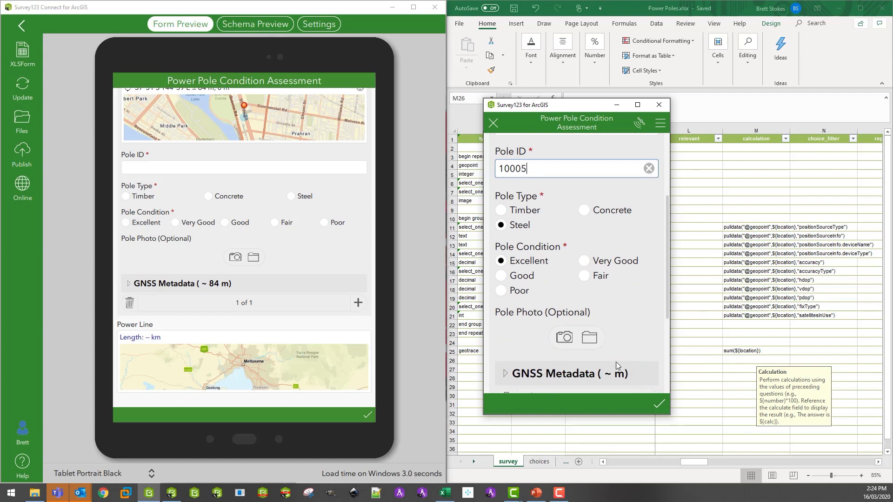
Add a fourth pole with Pole ID 10006 and type Timber, moving its location to near Baker Ln, south of Commercial Rd.
click(645, 361)
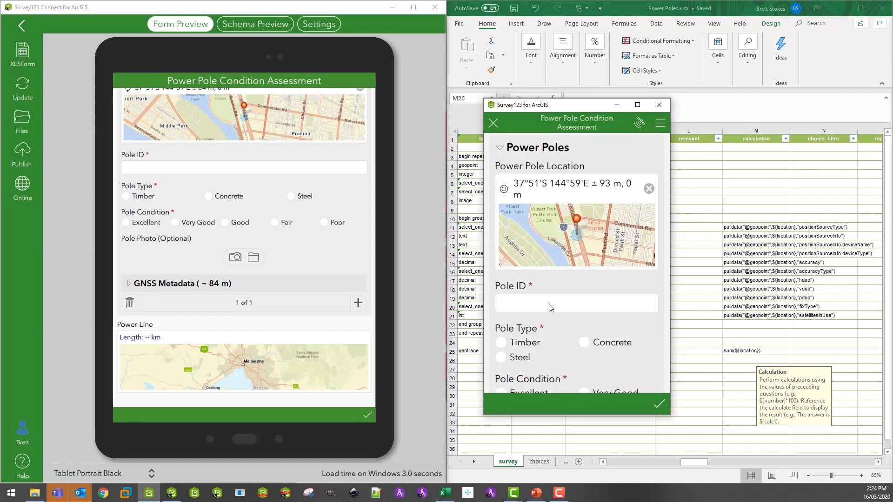
click(550, 307)
text(10006)
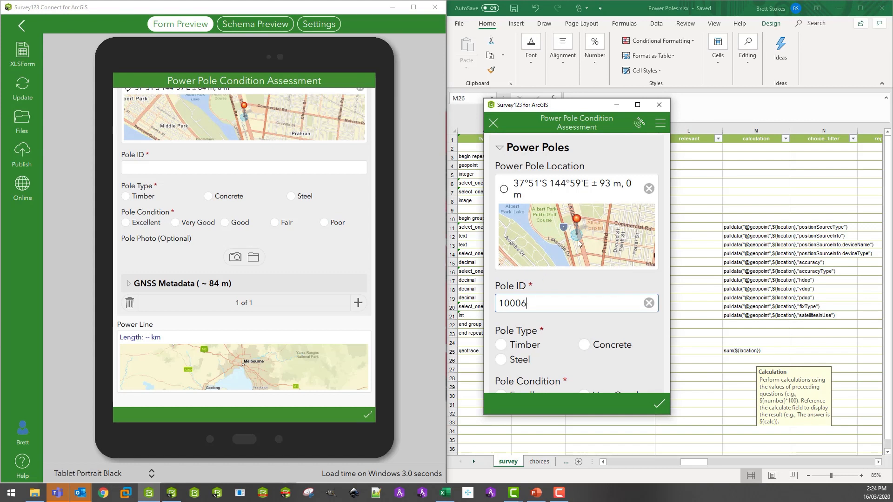
click(624, 262)
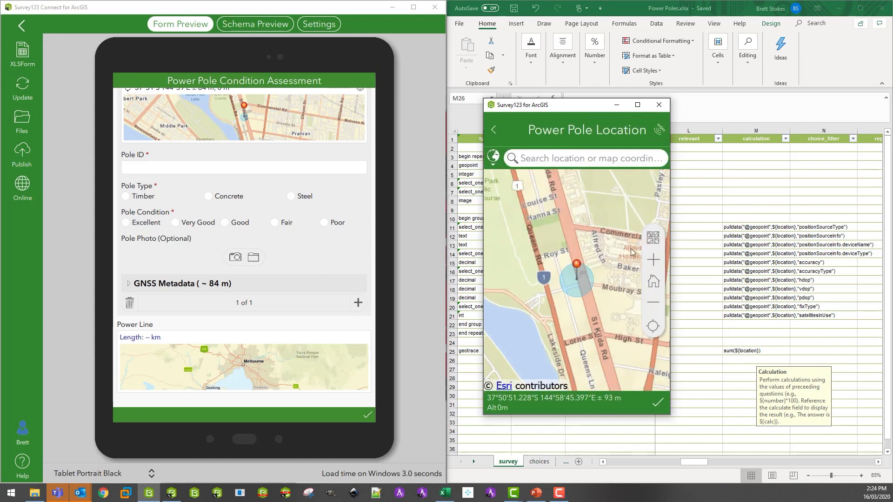
drag(620, 271, 581, 285)
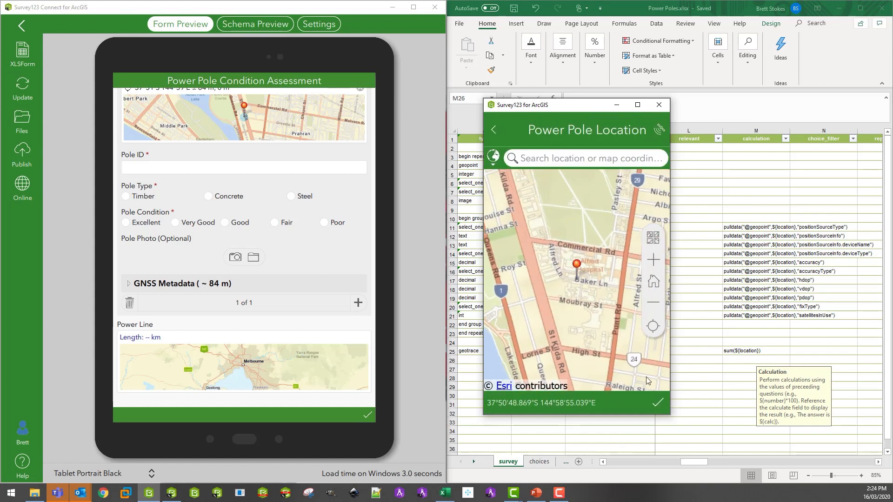
click(657, 404)
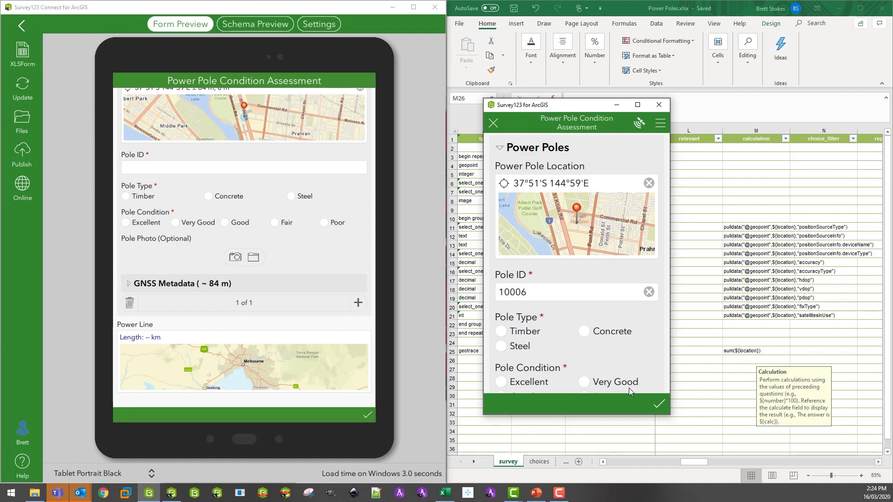
scroll(615, 322, down, 6)
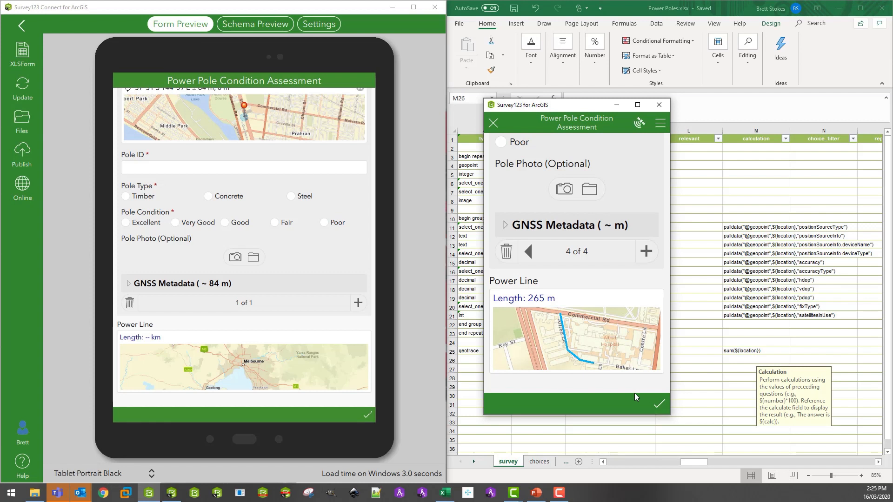
Expand the fourth pole's GNSS Metadata group to examine its position source and receiver fields, and collapse it again.
click(508, 227)
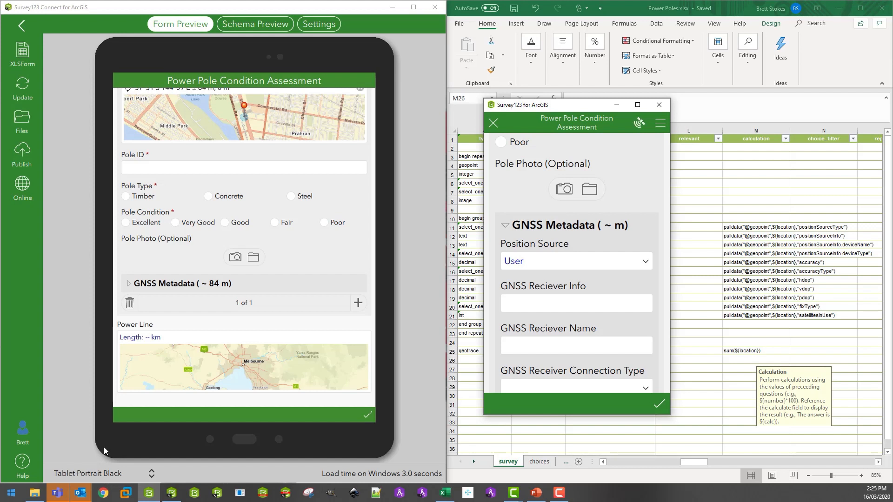
click(511, 226)
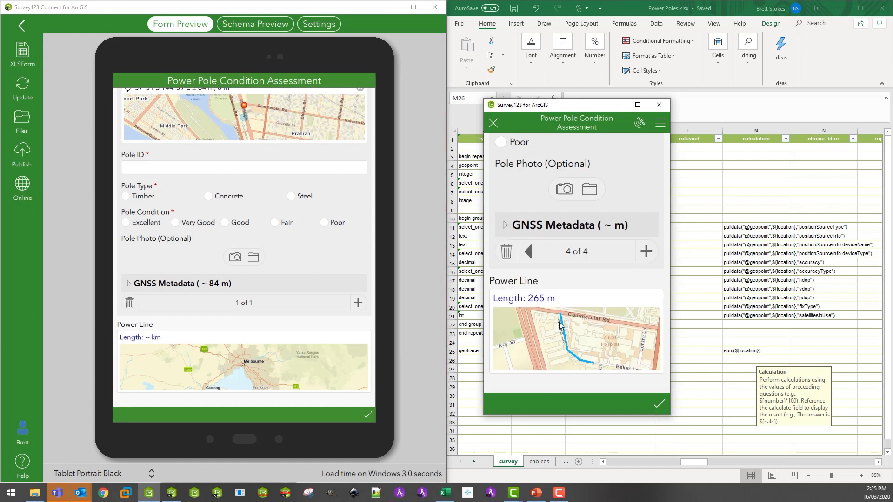
Complete the Power Poles survey and send the record immediately.
click(660, 406)
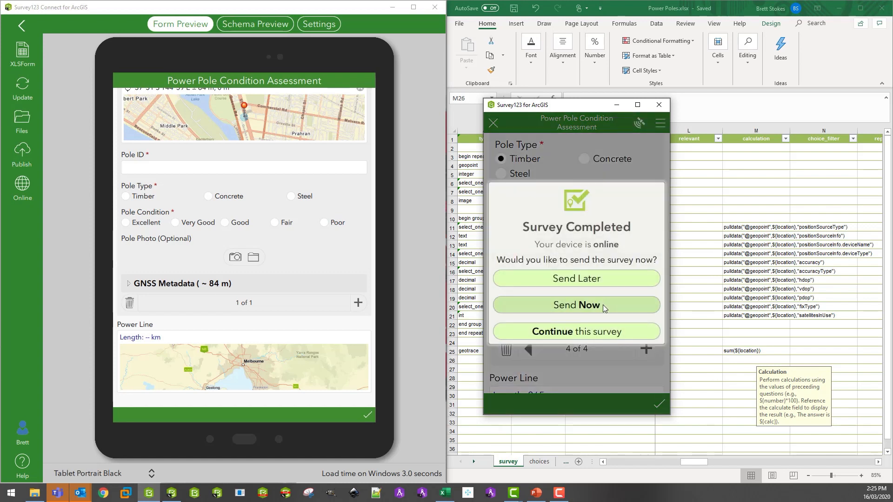
click(603, 305)
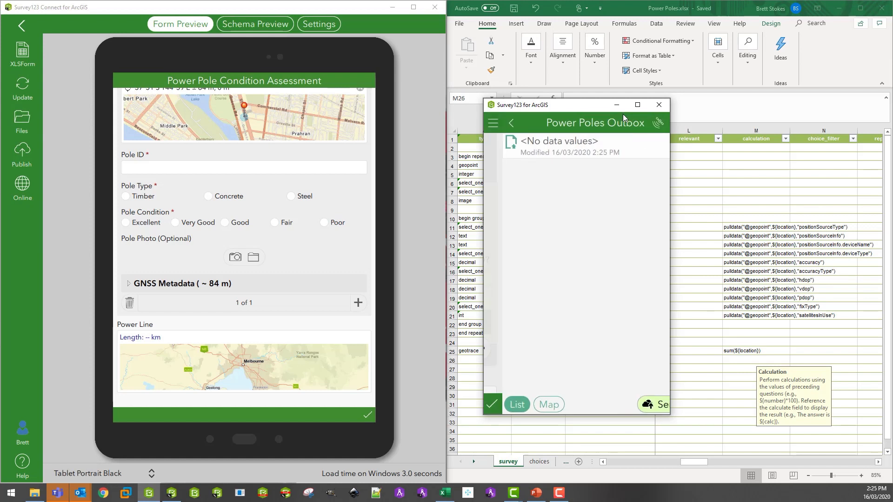
click(621, 410)
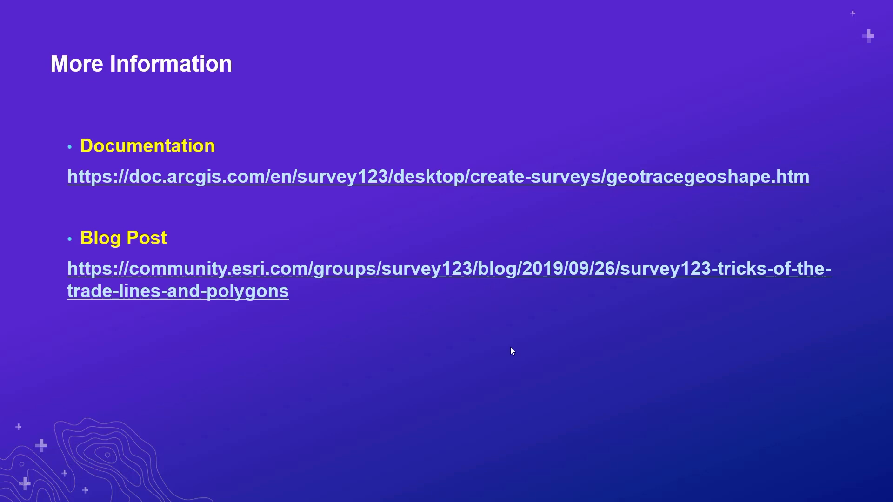
key(Right)
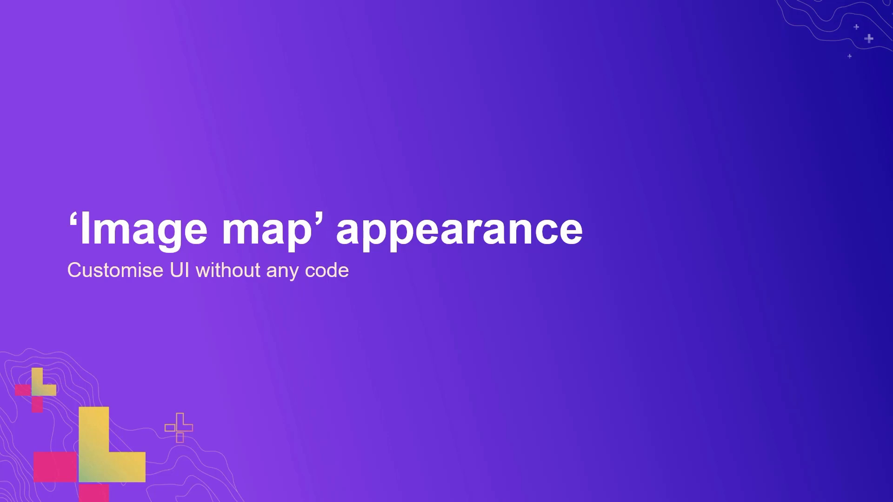
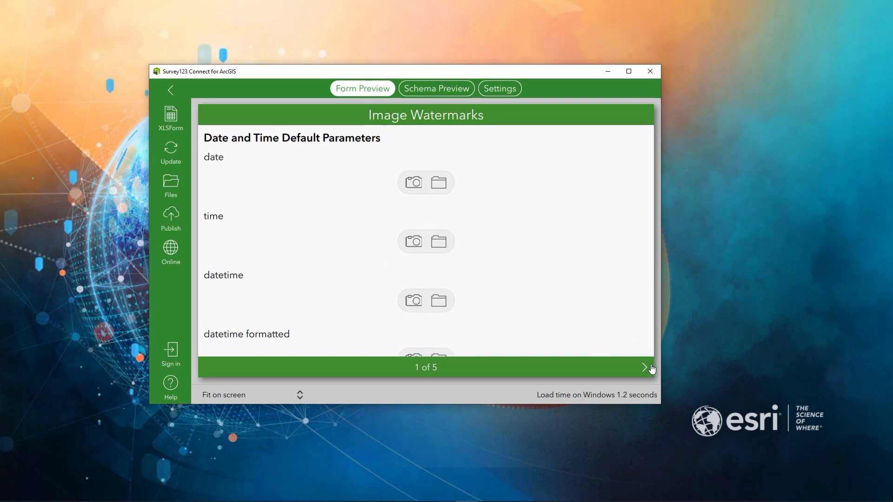
Page through the Image Watermarks form preview to the Multiple Watermarks and Images page.
click(645, 369)
click(644, 370)
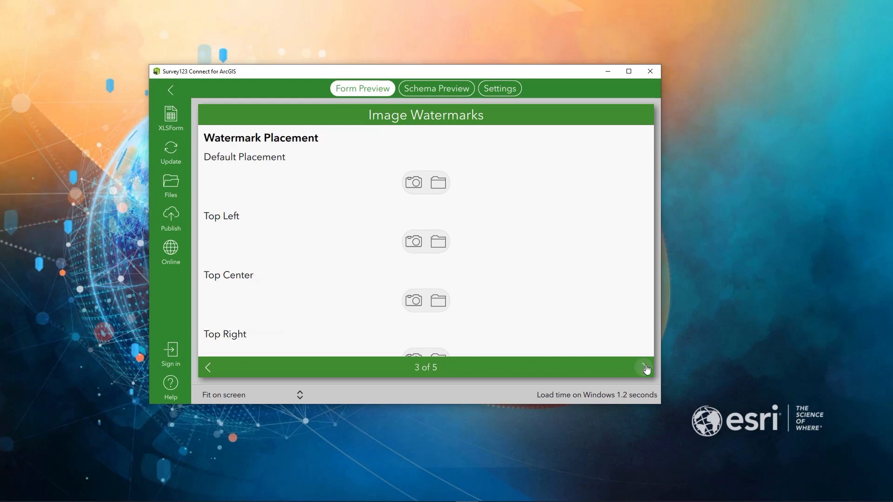
click(645, 368)
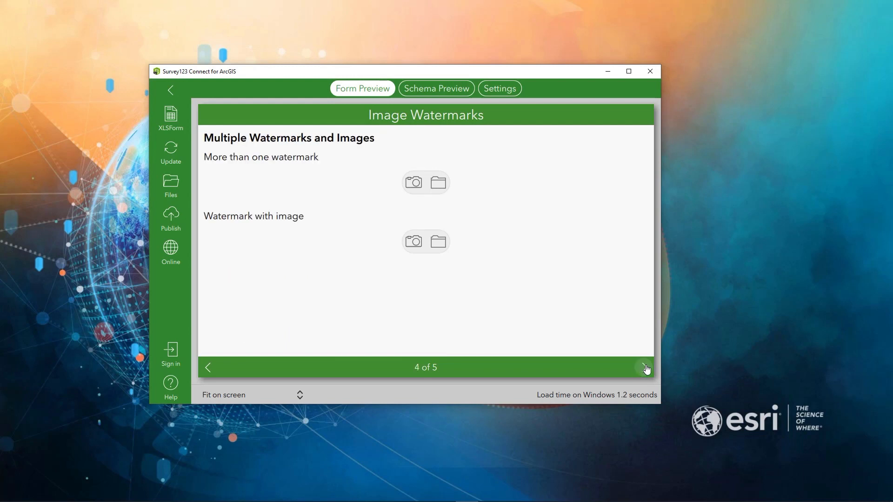
Open the Image Watermarks survey's XLSForm workbook in Excel and enlarge its window to show more rows and columns.
click(171, 119)
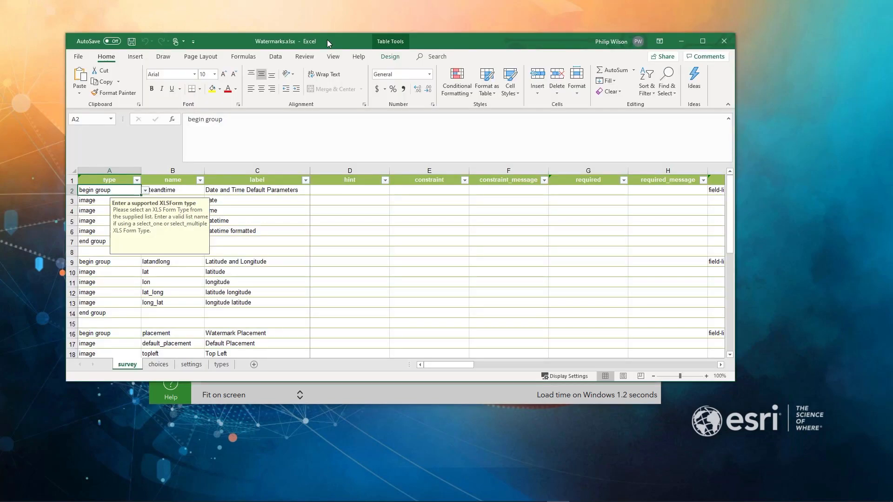
drag(329, 39, 372, 38)
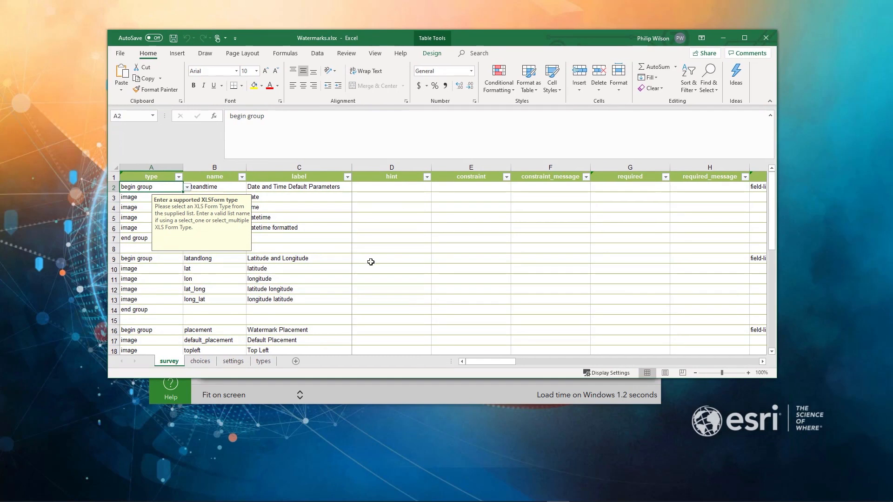
drag(775, 379, 813, 477)
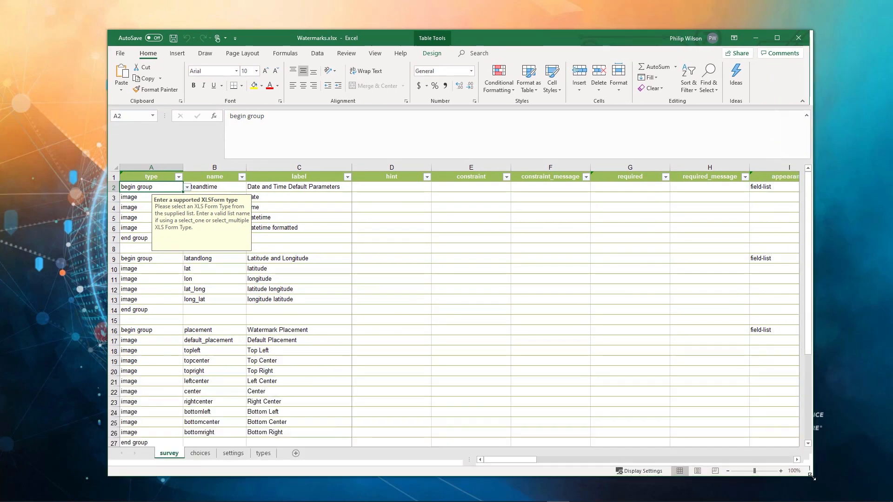
click(392, 299)
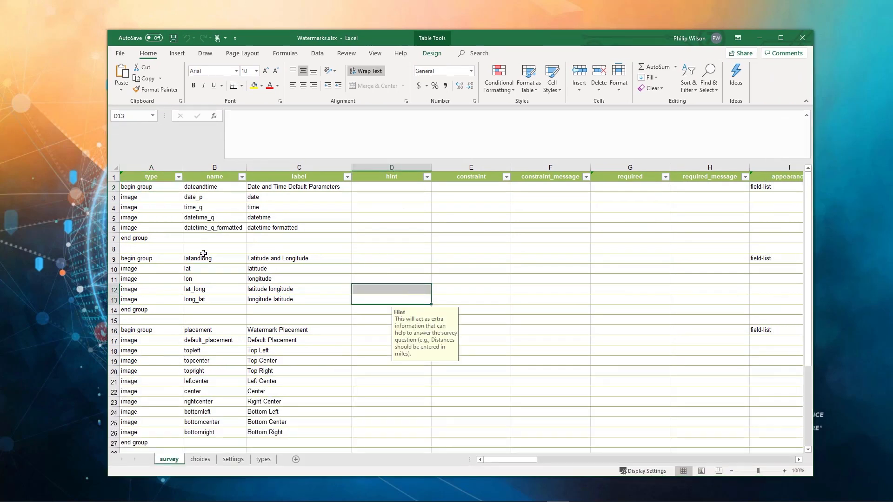
Examine the bind::esri:parameters watermark settings for the date, location, placement, multiple and variable replacement groups, and minimize the workbook.
drag(493, 456, 718, 456)
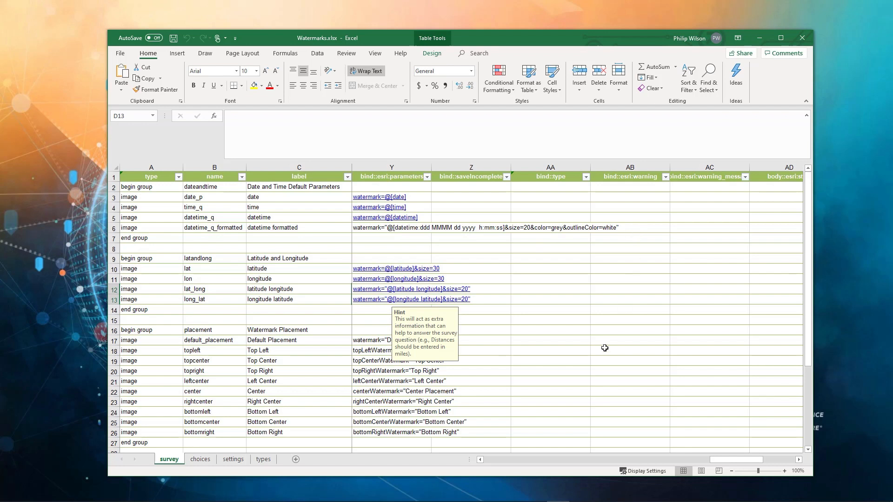
scroll(206, 344, down, 1)
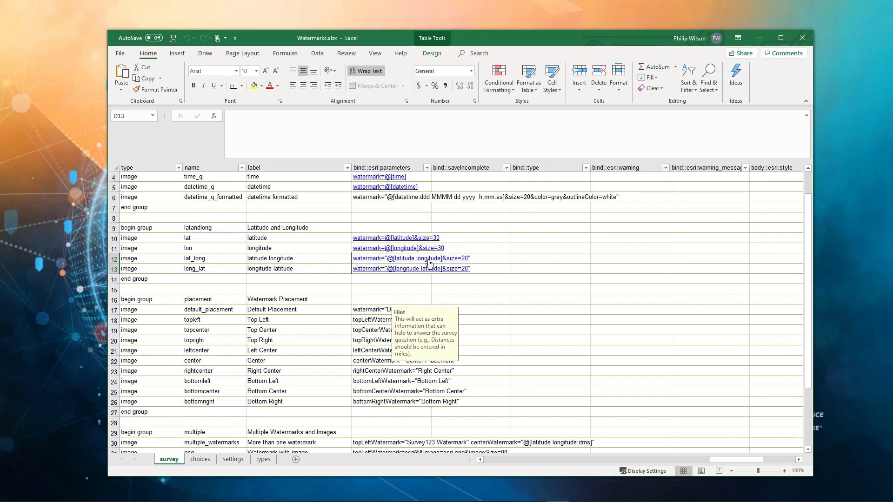
scroll(371, 301, down, 4)
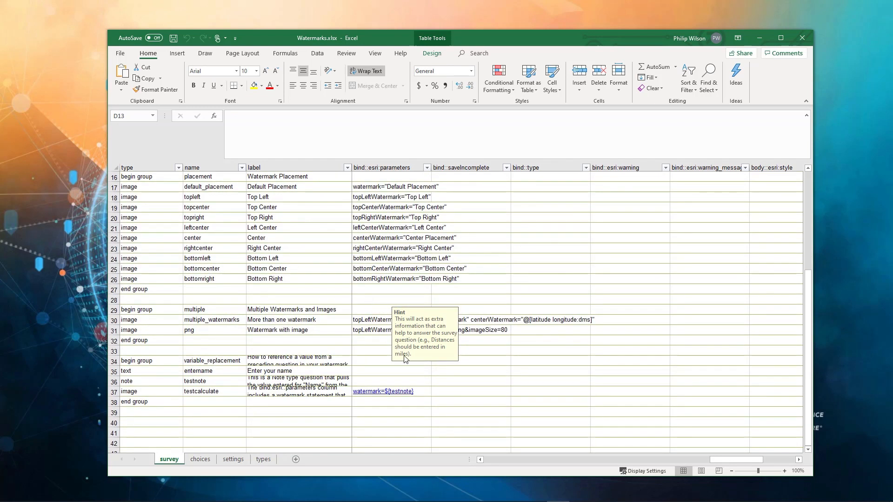
click(514, 423)
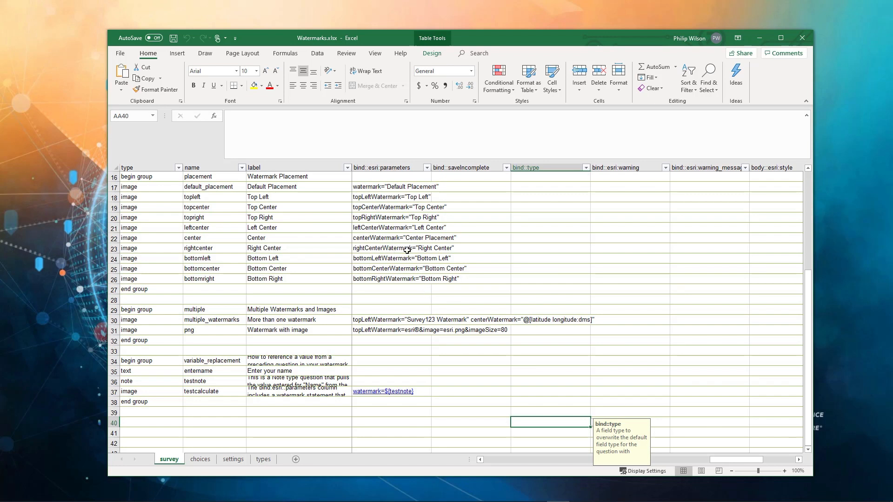
scroll(310, 383, down, 1)
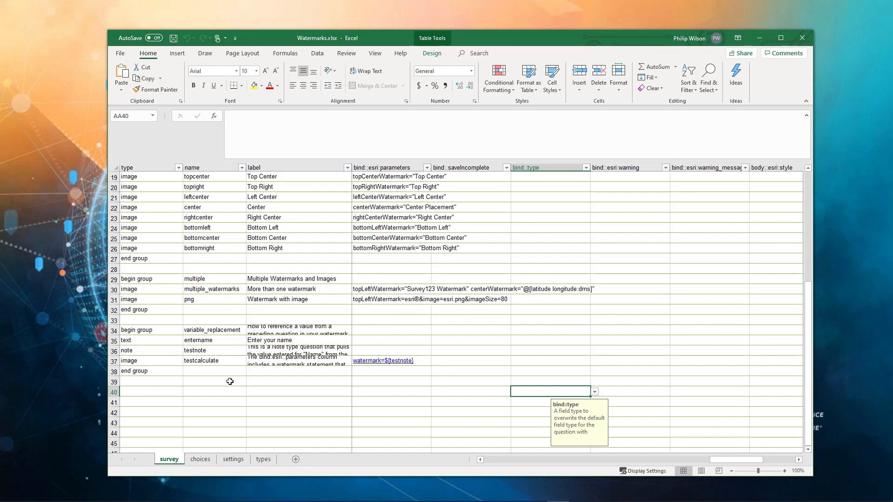
scroll(234, 381, down, 1)
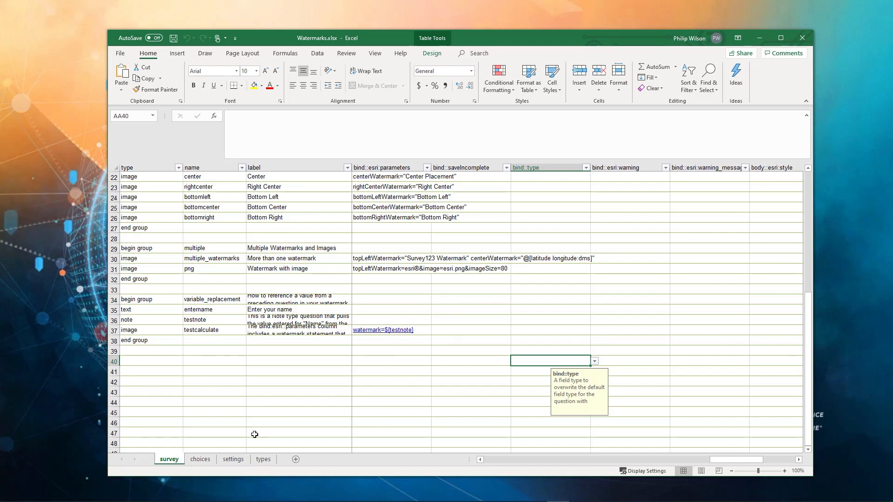
click(766, 42)
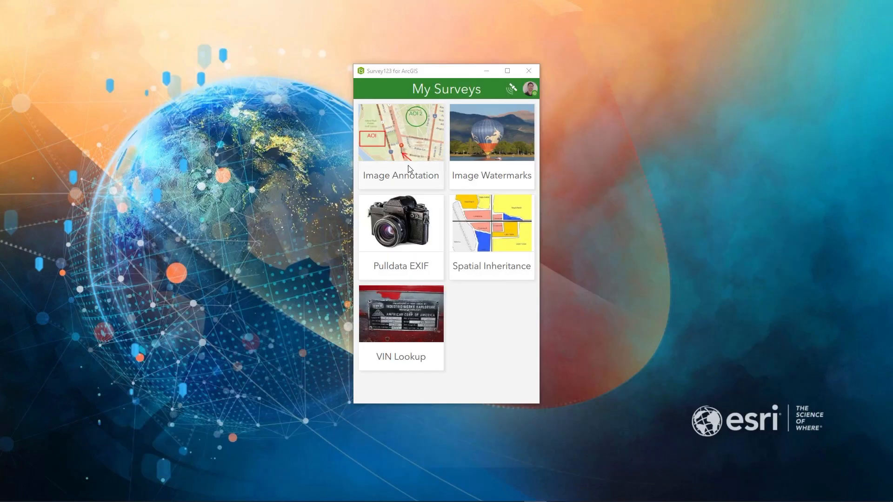
In the Survey123 field app, start a new Image Watermarks record, capture a photo for the date question and view its watermark.
click(499, 142)
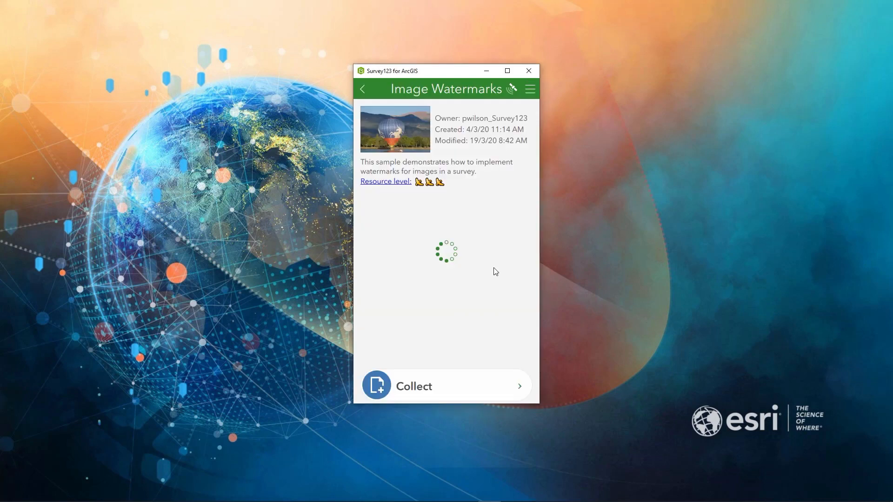
click(443, 387)
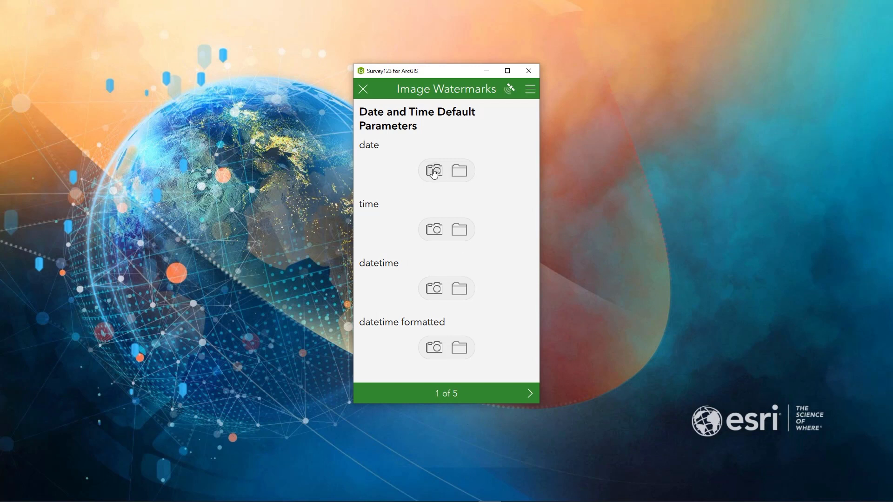
click(434, 171)
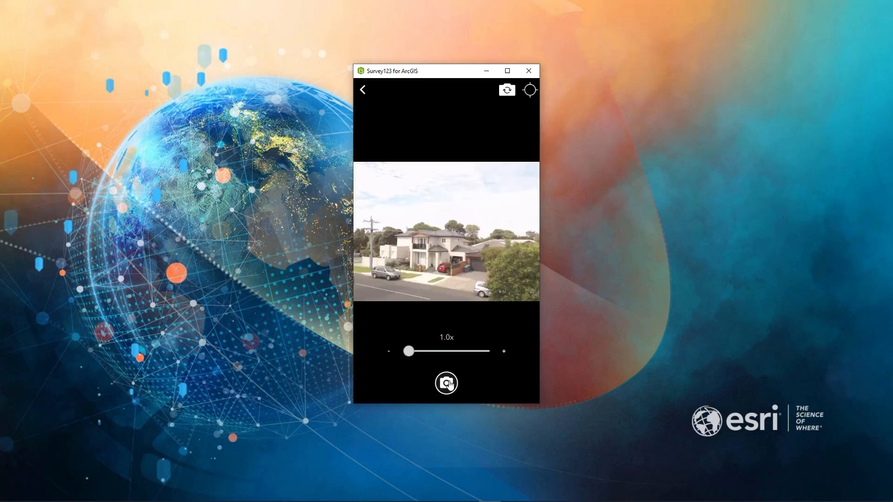
click(447, 383)
click(445, 204)
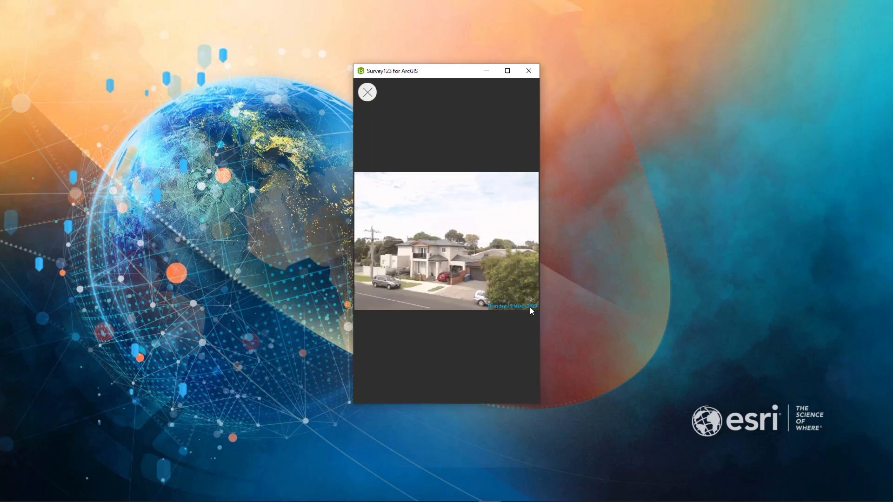
click(367, 92)
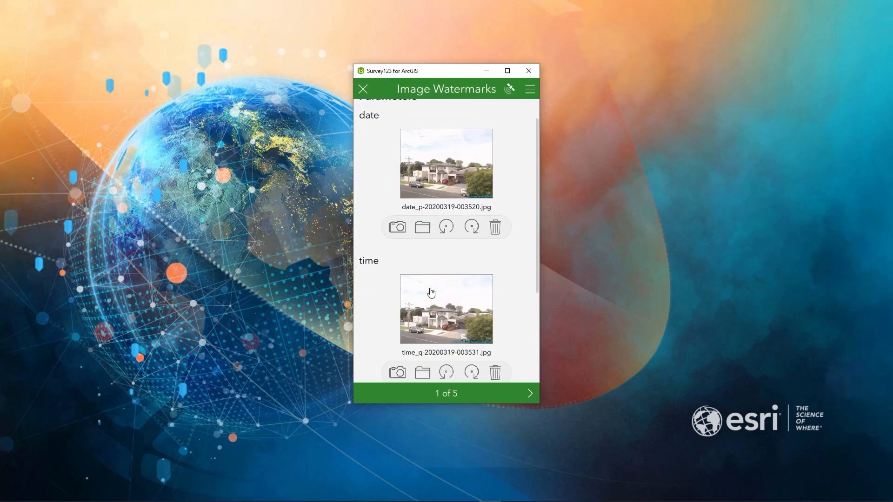
Capture a photo for the datetime formatted question and check its watermark at full size.
scroll(430, 292, down, 3)
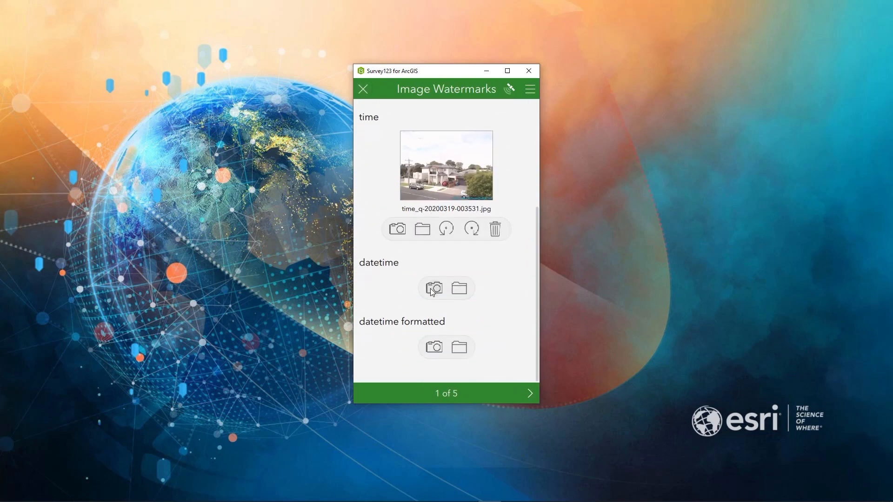
click(434, 346)
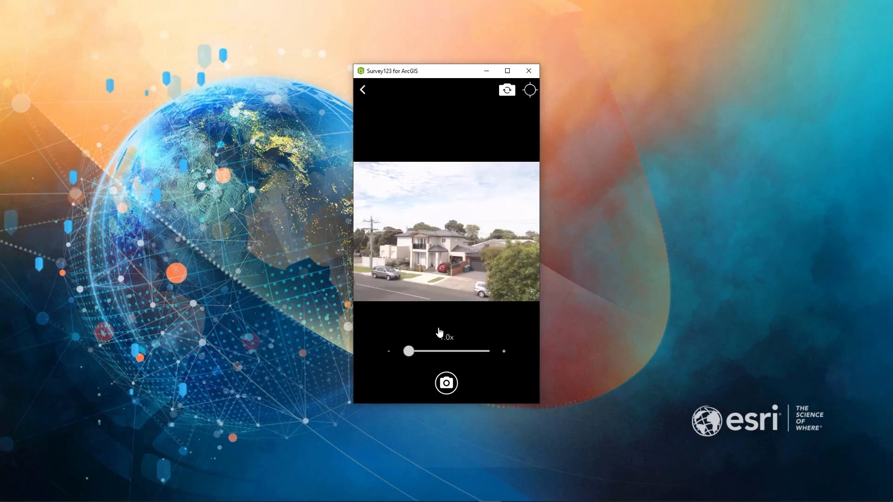
click(450, 388)
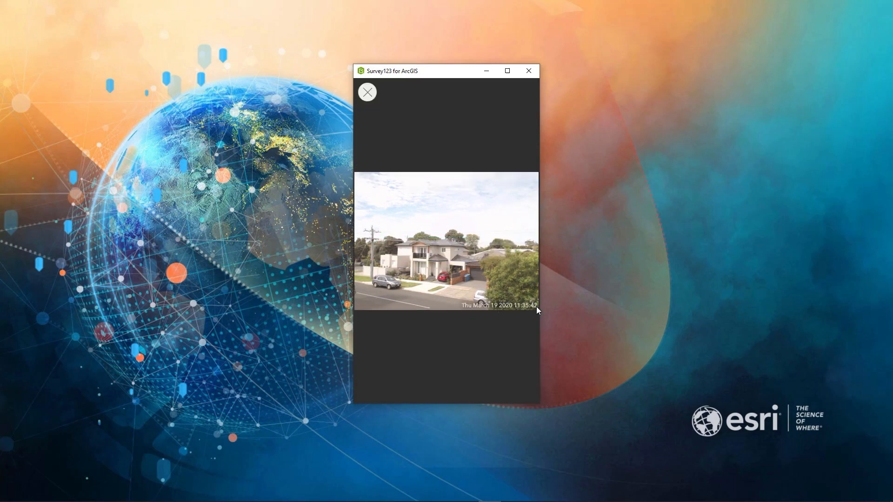
click(368, 92)
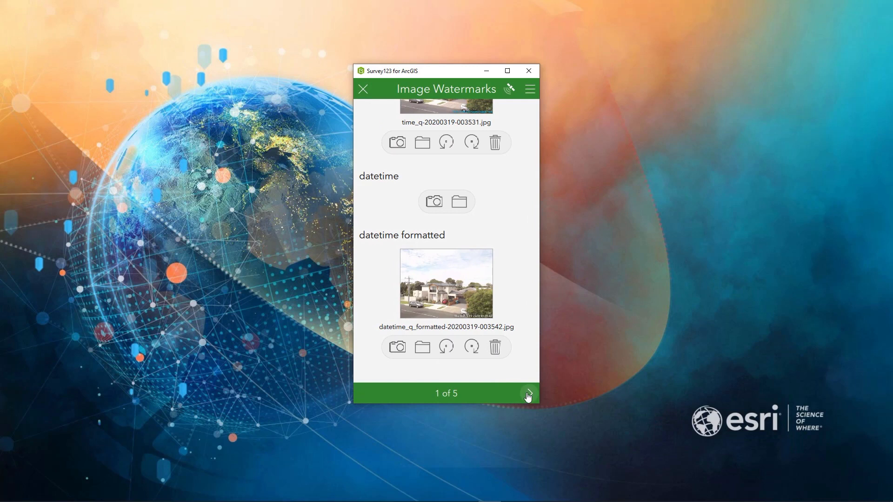
On the Latitude and Longitude page, capture a photo for the longitude latitude question and view its coordinate watermark.
click(528, 394)
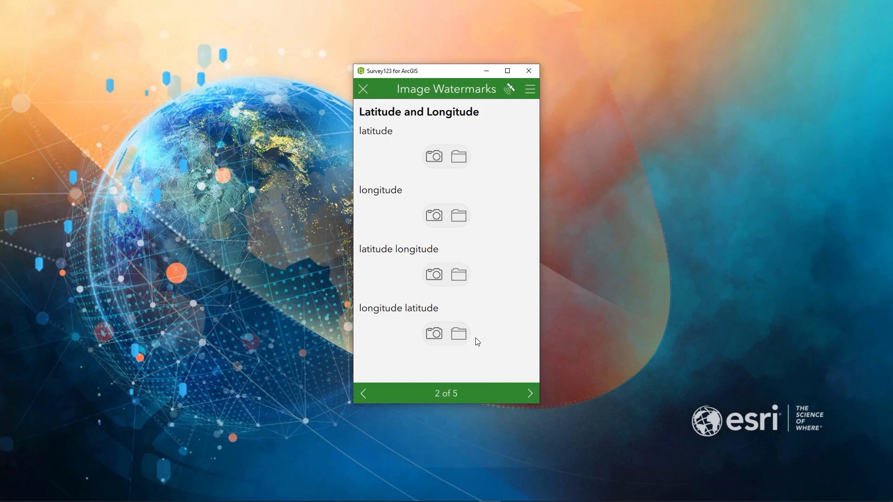
click(435, 335)
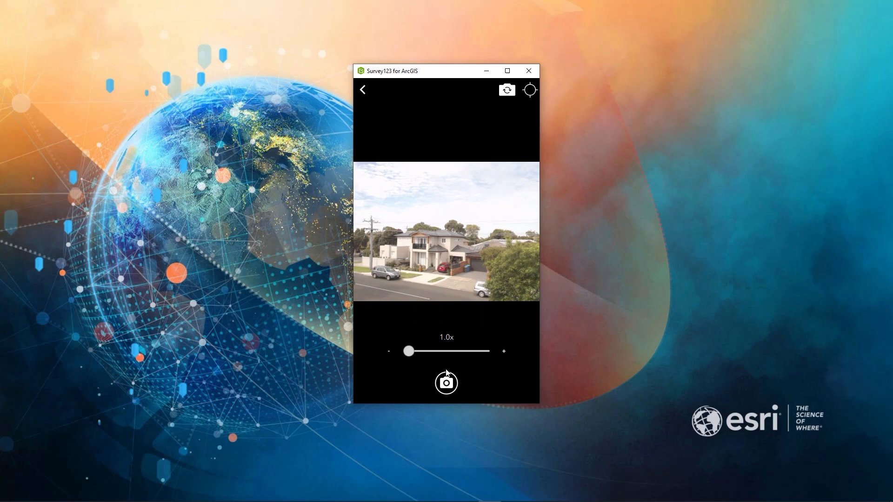
click(445, 385)
click(459, 355)
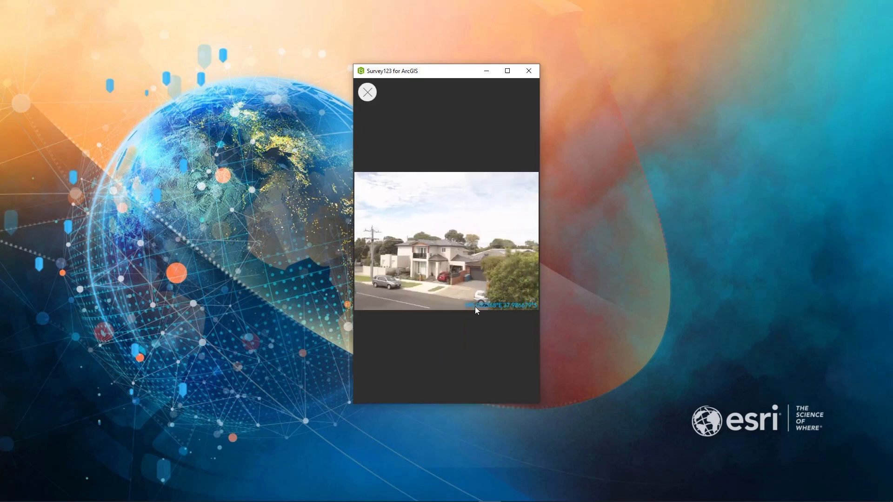
click(368, 92)
On the Watermark Placement page, capture a photo for the Top Right question and view the watermark's placement.
click(528, 393)
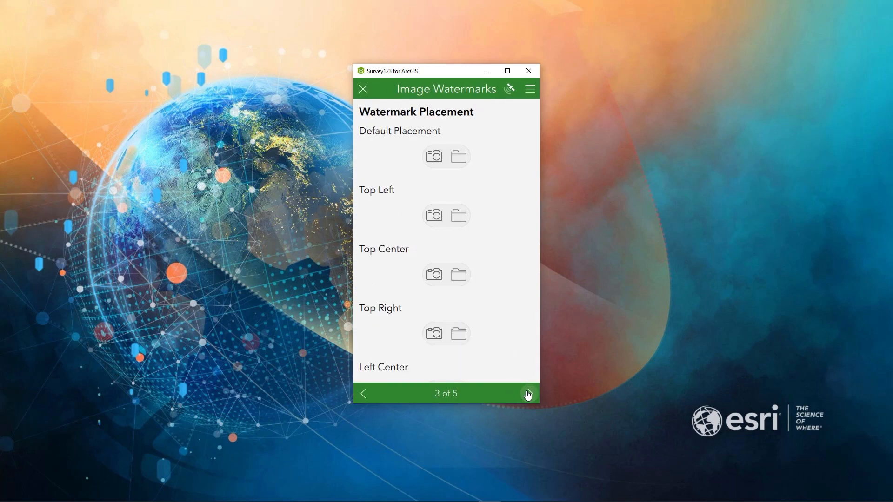
scroll(465, 289, down, 3)
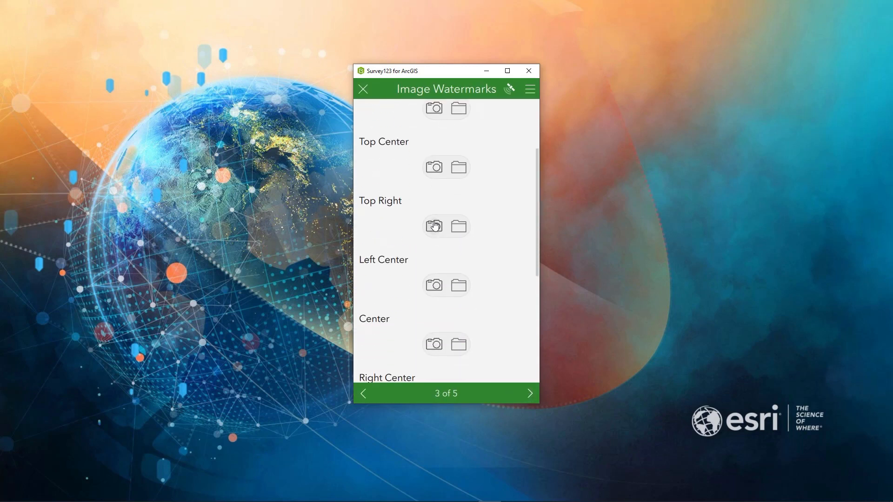
click(434, 225)
click(448, 385)
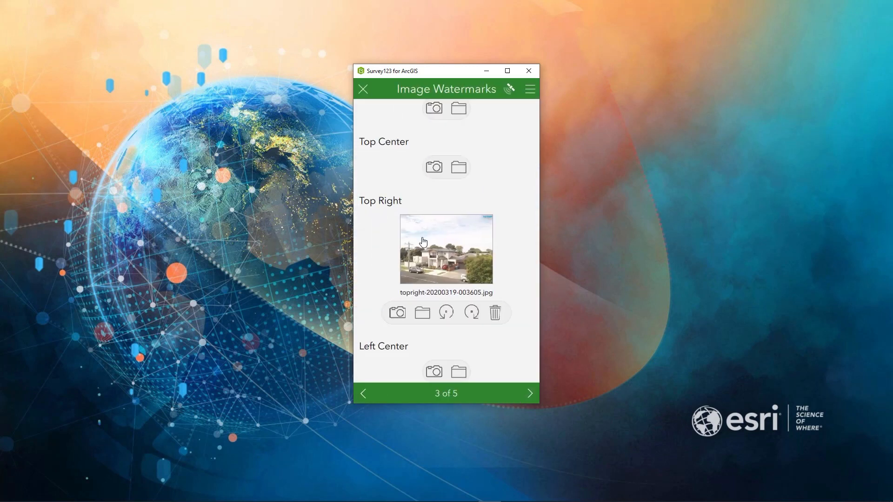
click(425, 246)
click(367, 92)
On the Multiple Watermarks and Images page, capture a photo for Watermark with image and view its logo watermark.
click(530, 394)
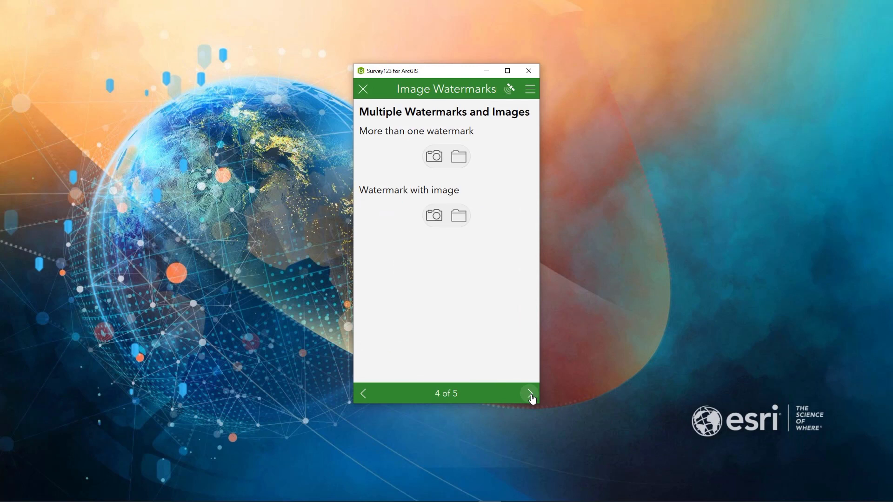
click(433, 218)
click(447, 384)
click(443, 243)
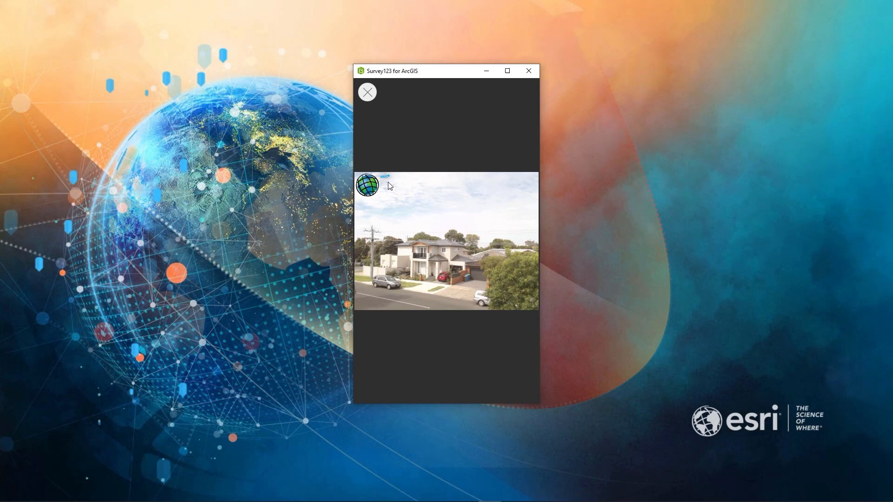
click(368, 93)
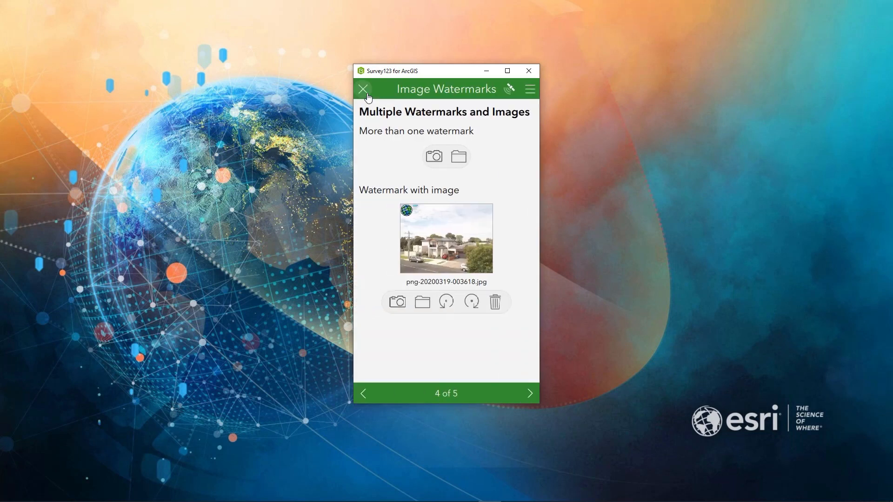
Close the Image Watermarks record, discarding its changes, and return to the My Surveys gallery.
click(364, 92)
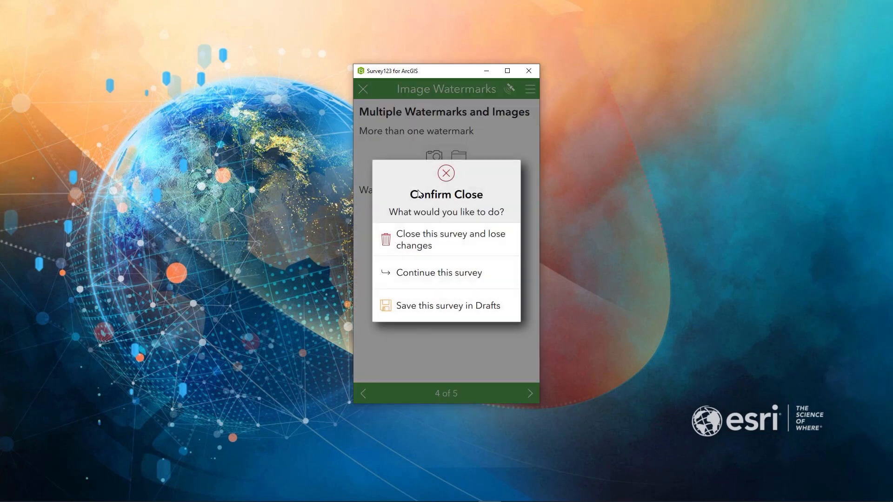
click(444, 242)
click(368, 93)
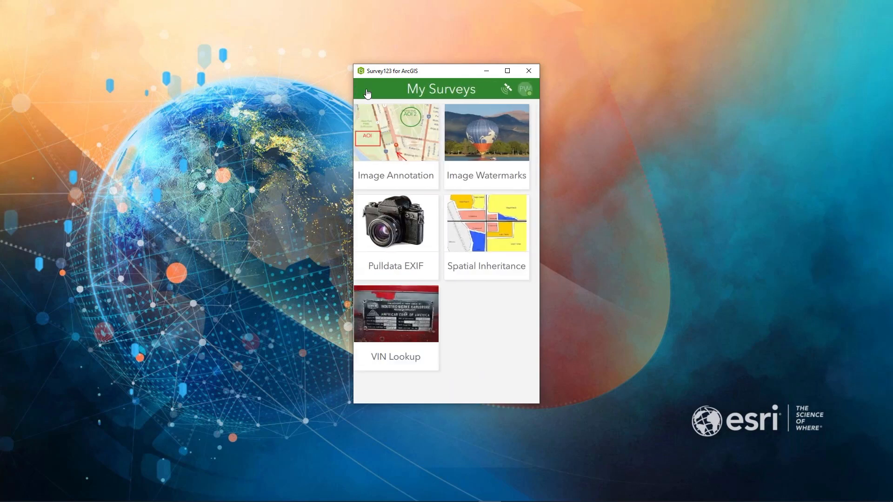
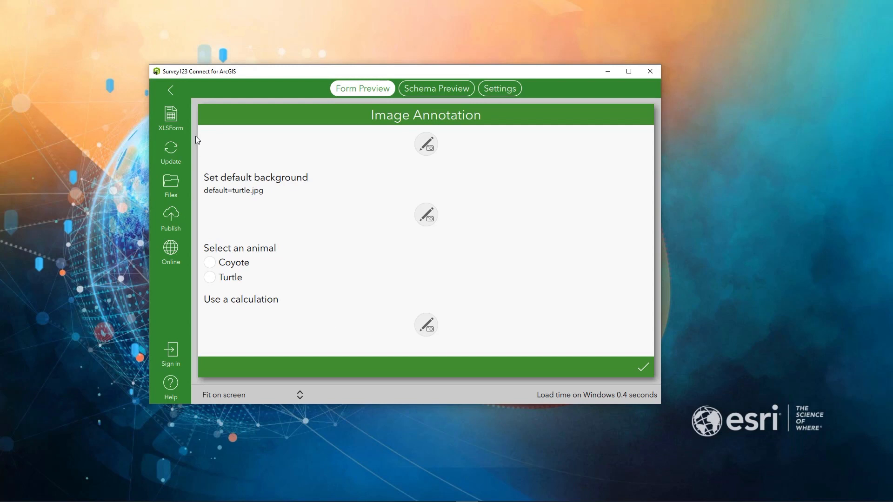
Examine the default and calculation entries of the image questions in the Image Annotation XLSForm, and open the survey's files.
click(172, 119)
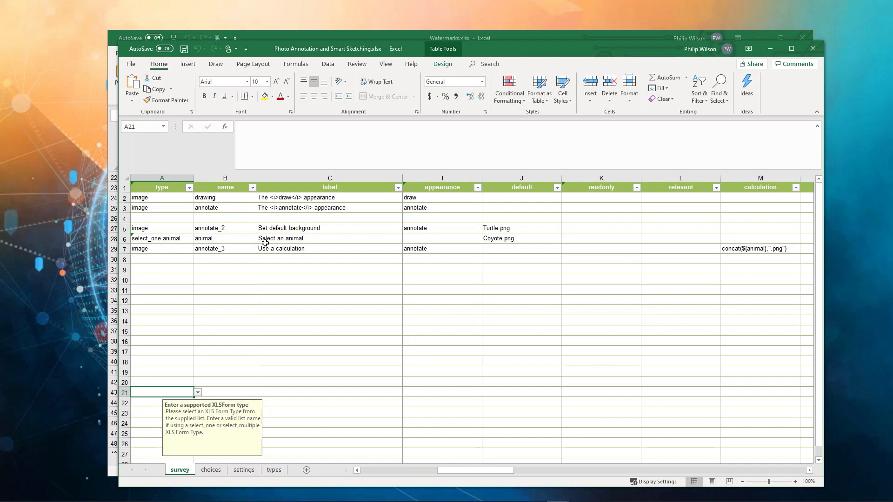
drag(468, 470, 469, 470)
click(506, 228)
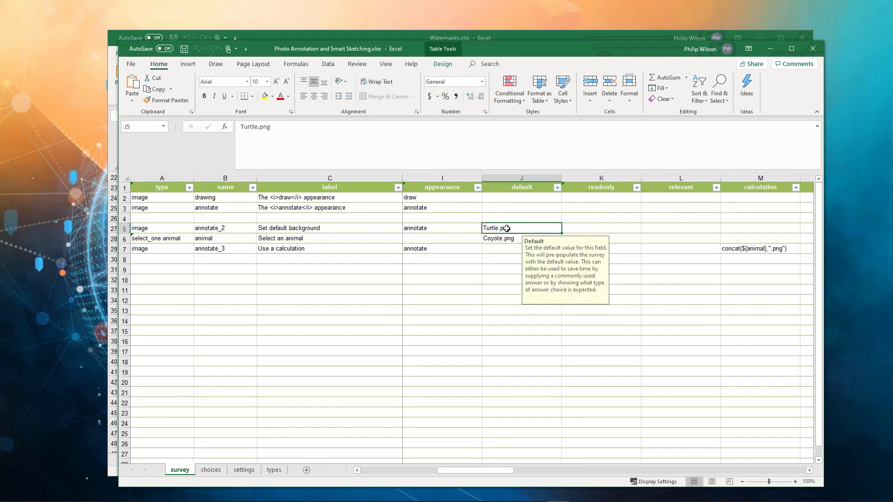
click(519, 238)
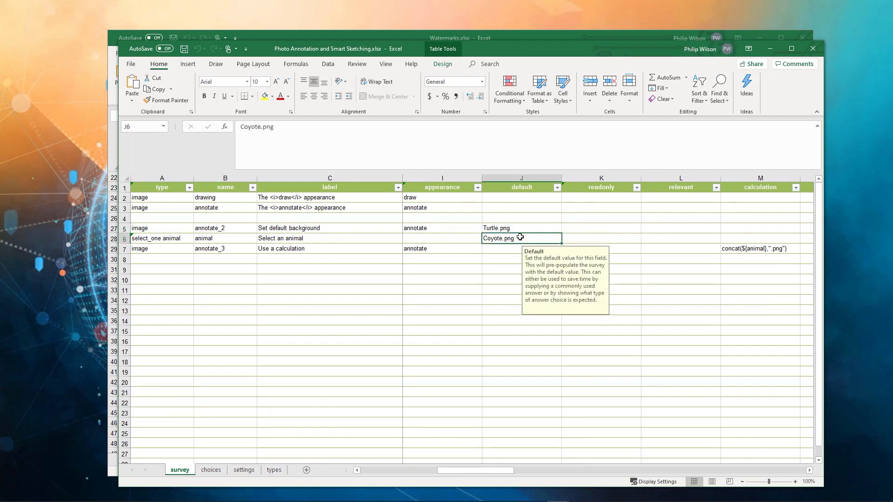
drag(491, 472, 521, 473)
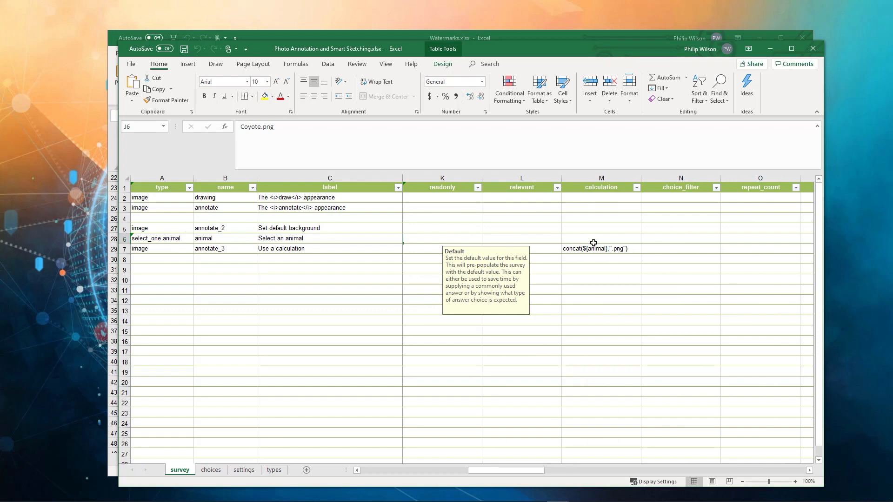
drag(538, 473, 409, 473)
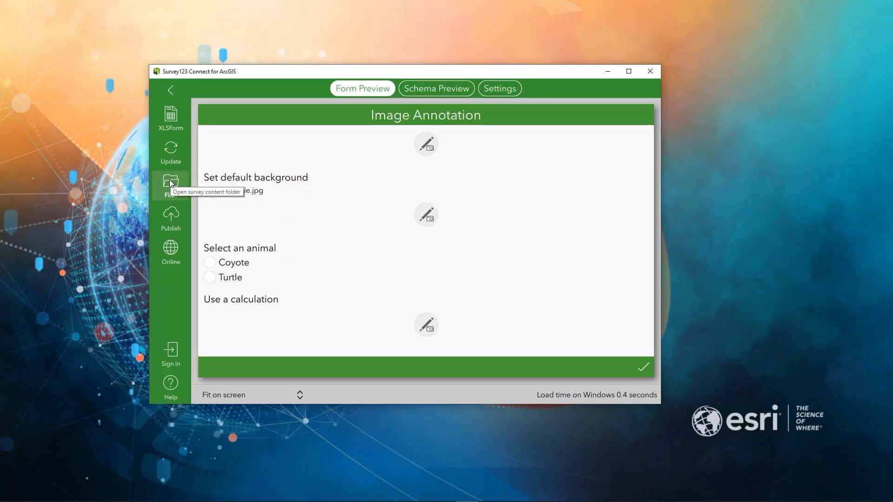
click(170, 180)
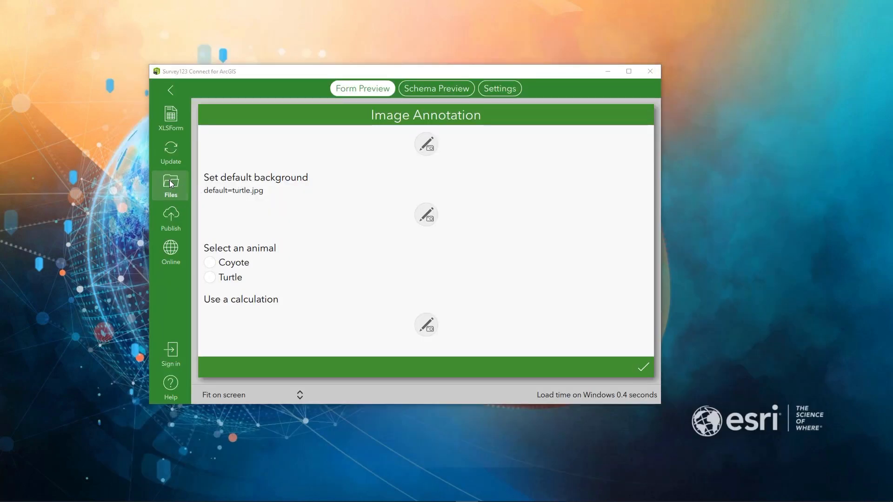
double_click(311, 260)
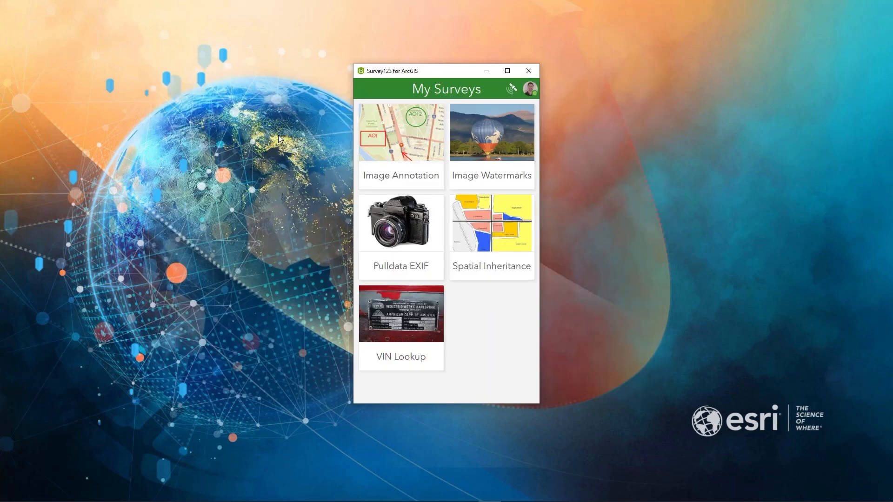
Switch to the Survey123 field app, start a new Image Annotation record and open the draw appearance question's sketch.
click(408, 117)
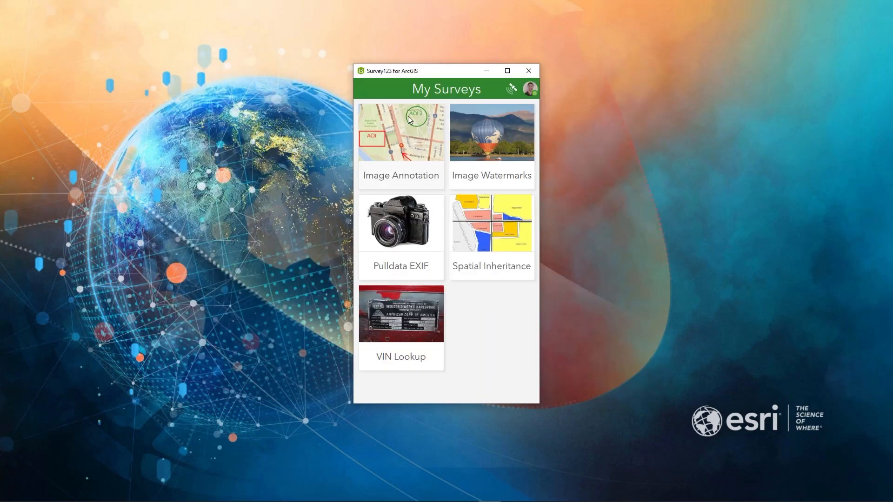
click(428, 381)
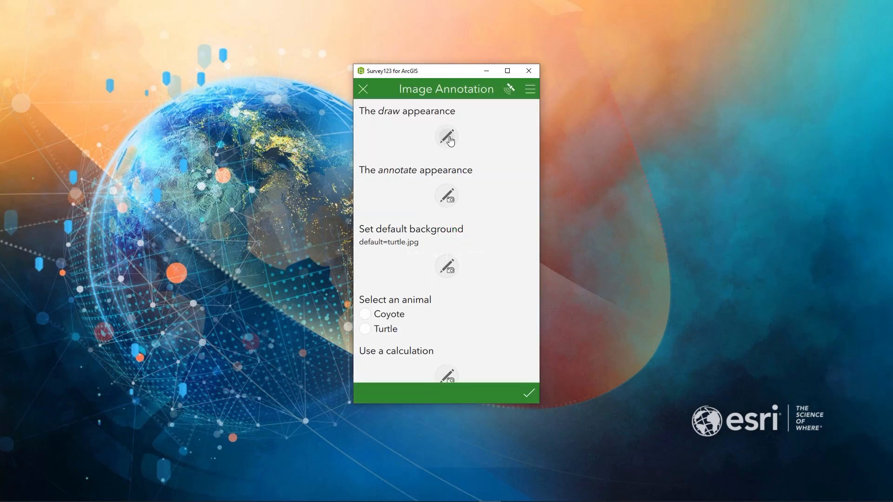
click(450, 141)
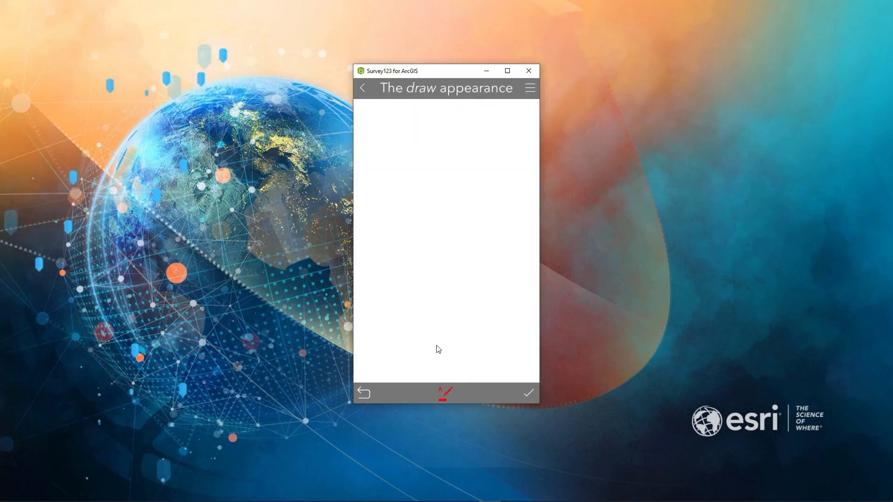
With smart sketching on, draw a thick green rectangle labelled "Box" and a curve below it on the blank canvas.
click(447, 396)
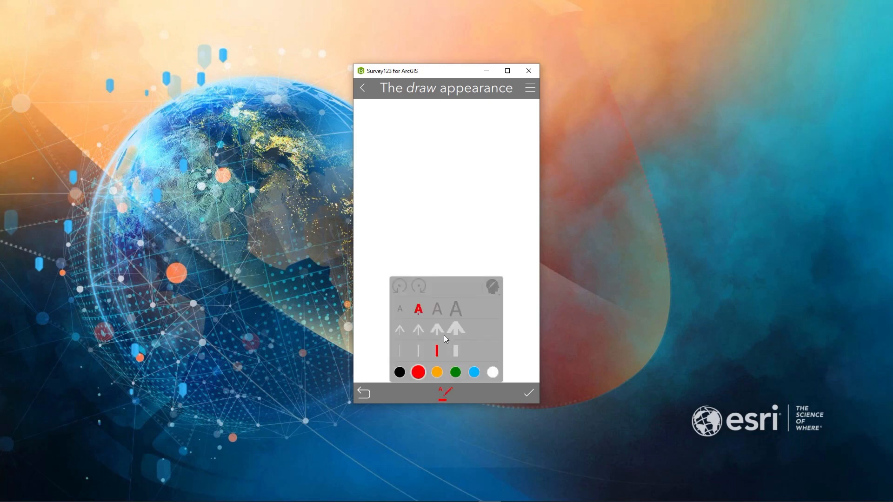
click(456, 309)
click(419, 310)
click(458, 352)
click(455, 373)
click(494, 286)
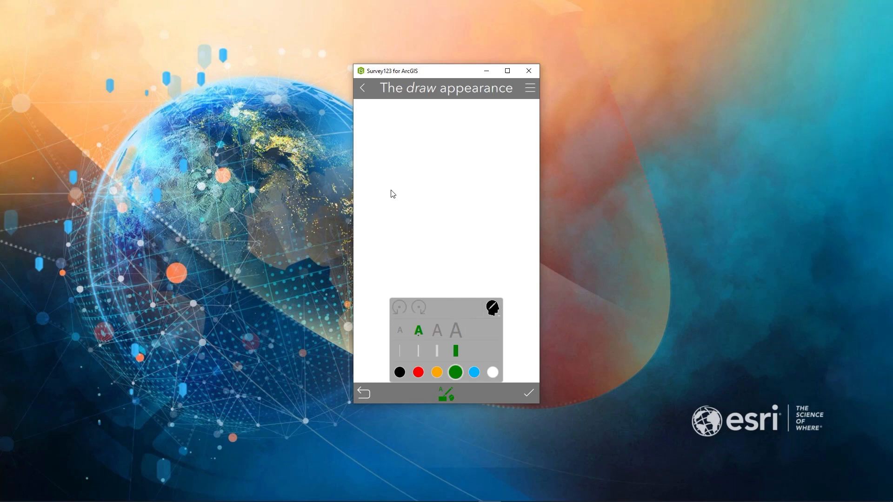
mouse_move(393, 203)
mouse_down()
mouse_move(396, 269)
mouse_move(506, 253)
mouse_move(475, 194)
mouse_move(394, 204)
mouse_up()
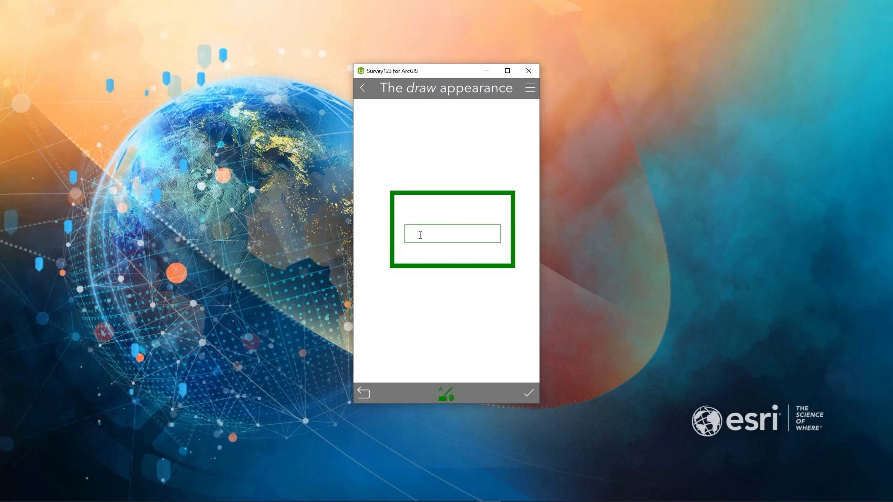
text(Box)
click(446, 294)
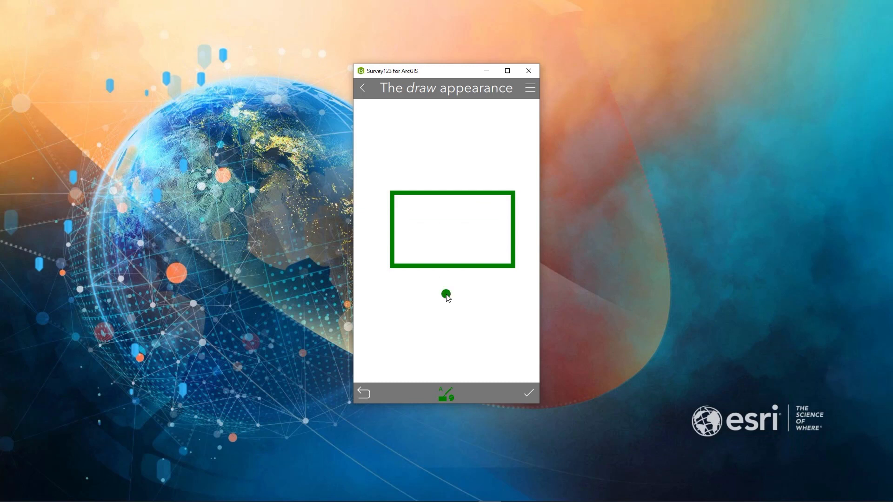
mouse_move(448, 320)
mouse_down()
mouse_move(512, 327)
mouse_move(468, 298)
mouse_up()
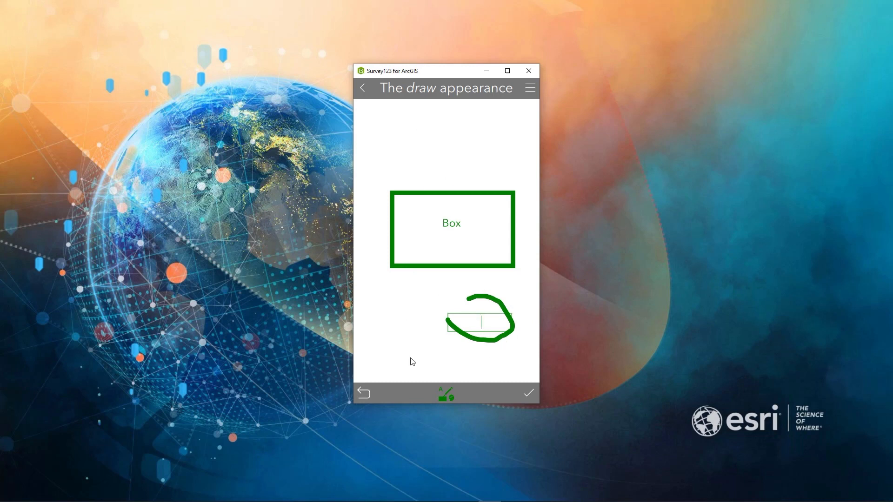
Draw a circle above the box in red with the thinnest line, label it "circle", and leave the sketch without saving.
click(446, 391)
click(419, 372)
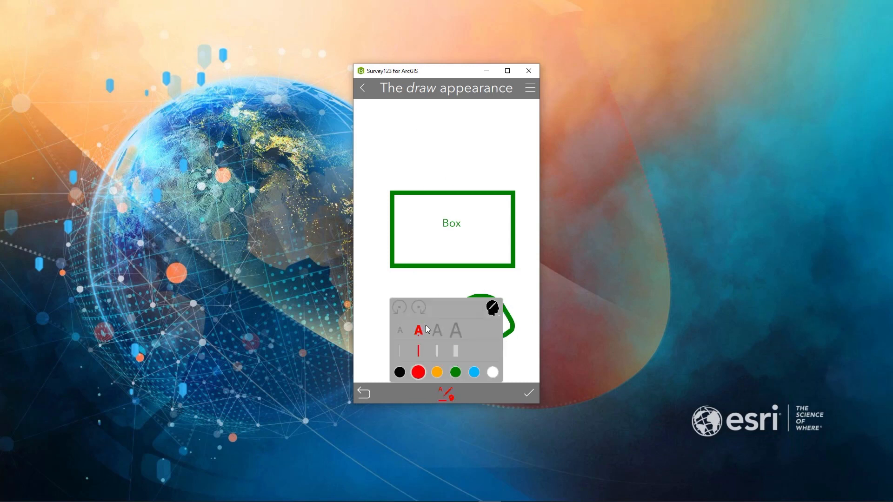
click(400, 350)
click(436, 123)
mouse_move(435, 118)
mouse_down()
mouse_move(419, 151)
mouse_move(474, 155)
mouse_move(417, 119)
mouse_move(436, 120)
mouse_up()
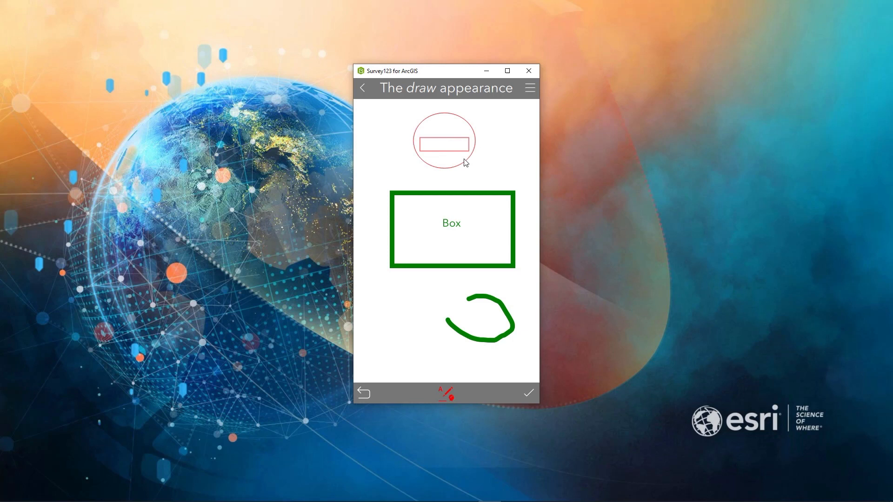
text(circle)
click(363, 88)
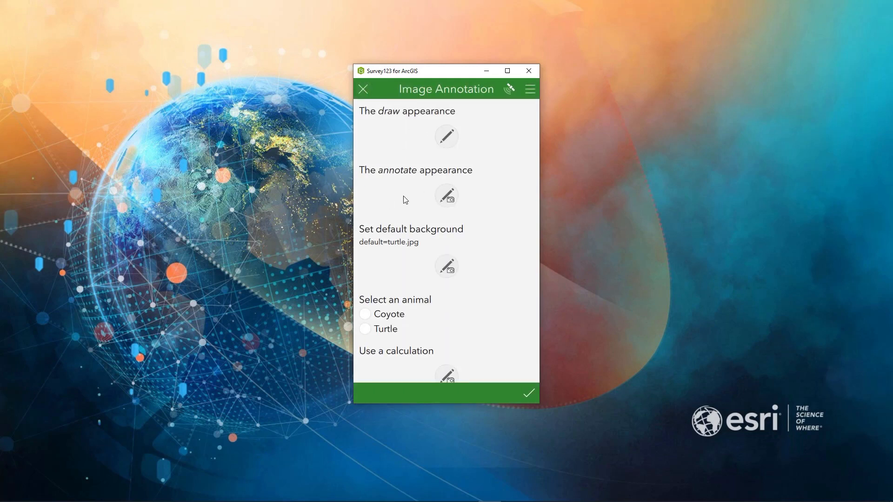
Open the annotate appearance question, set the sketch colour to blue with the second text size, and capture a photo.
click(447, 196)
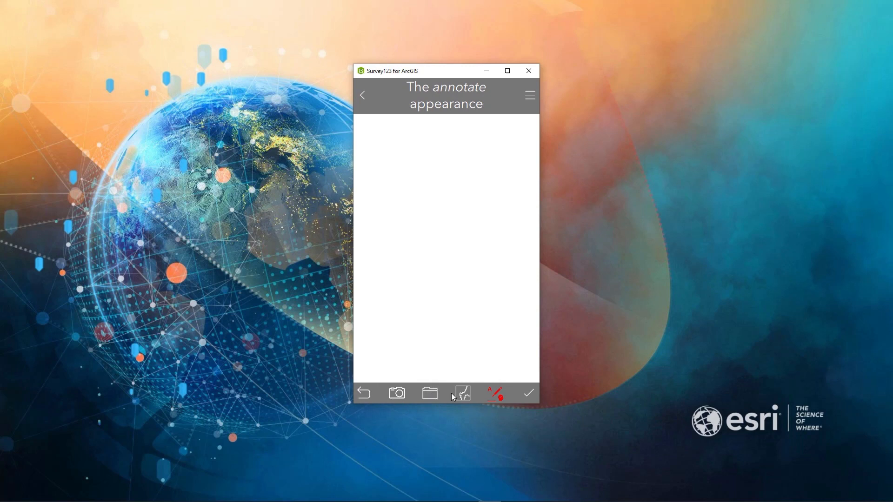
click(494, 395)
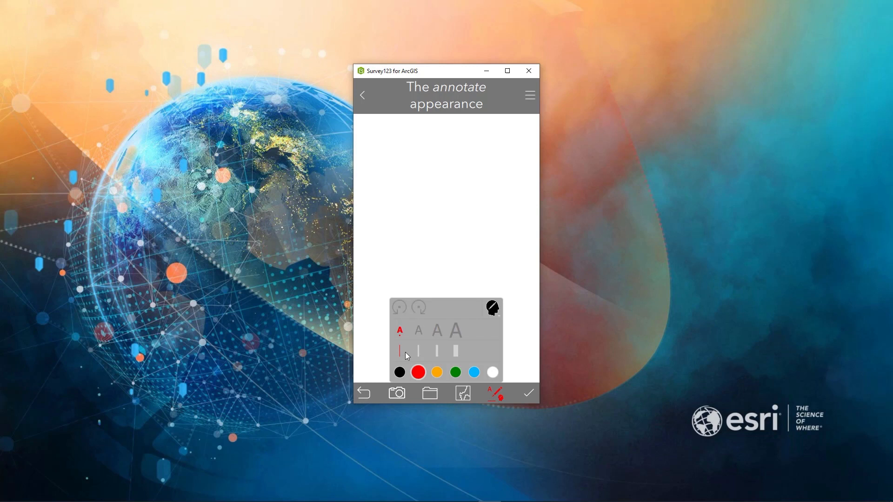
click(419, 330)
click(474, 372)
click(398, 394)
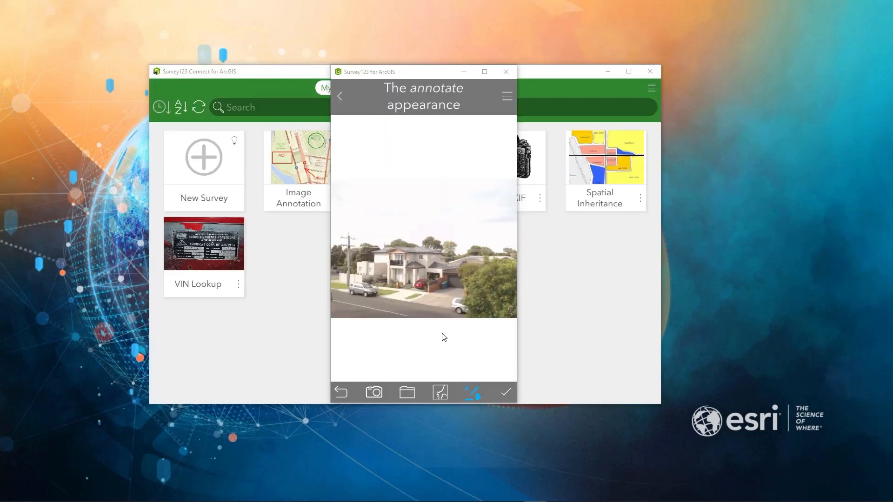
Draw a blue rectangle around the house in the photo and label it "House".
click(474, 397)
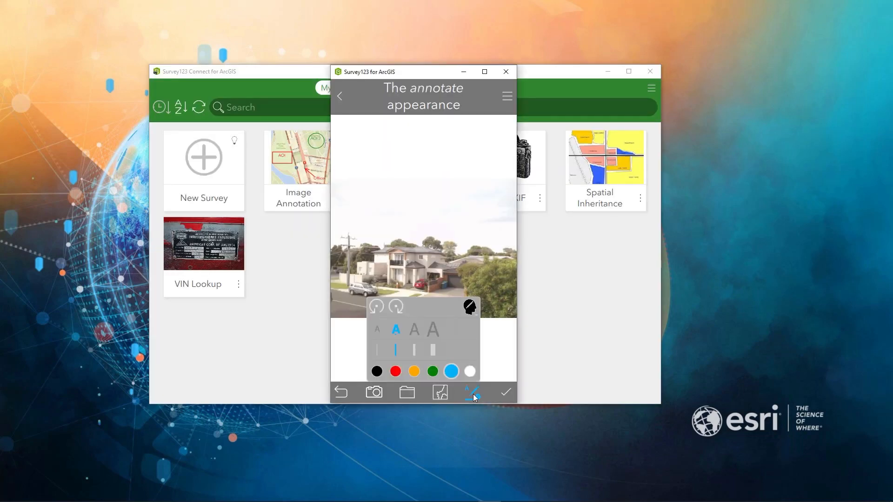
click(366, 239)
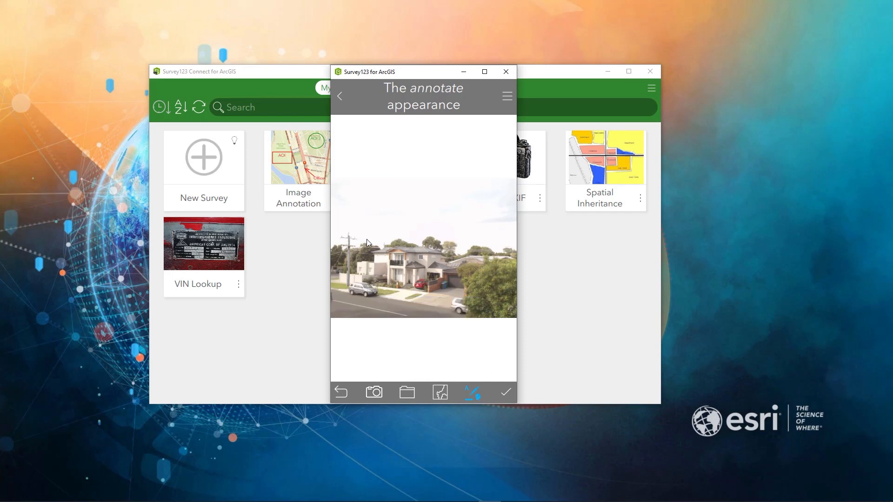
drag(440, 238, 367, 239)
text(House)
click(424, 353)
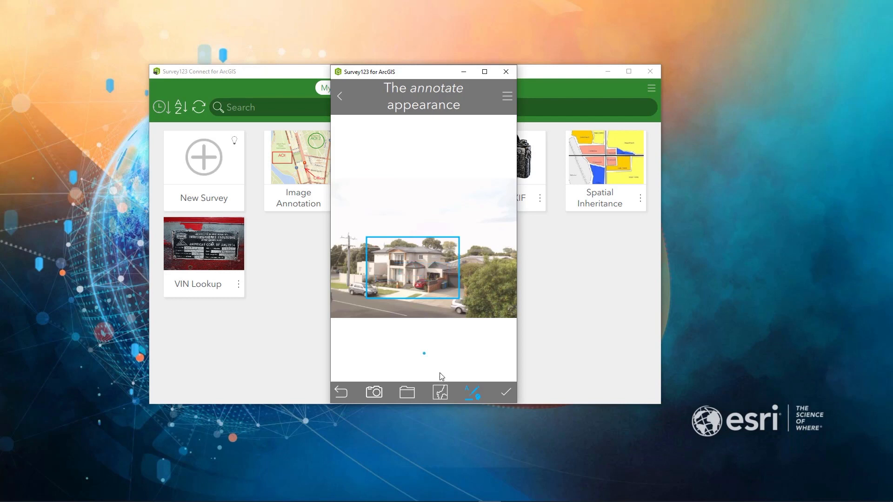
Turn off smart sketching, choose the second arrow size, and add the text "House" in the sky above the building.
click(473, 394)
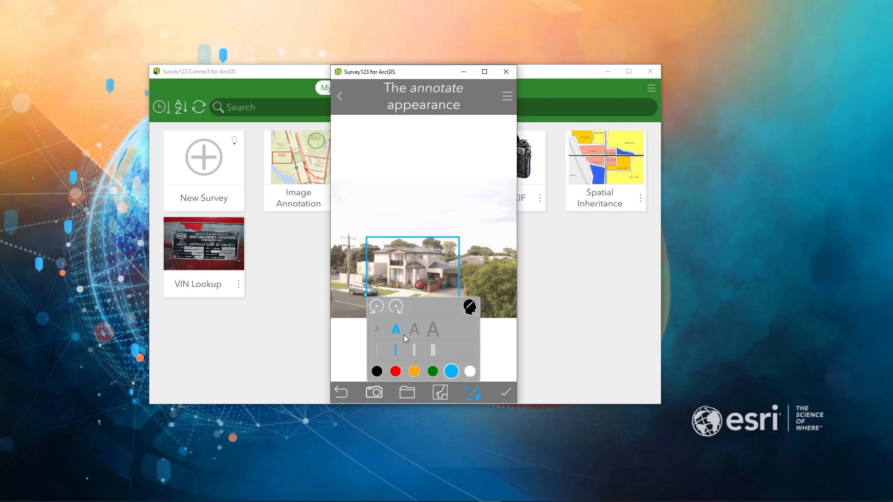
click(470, 308)
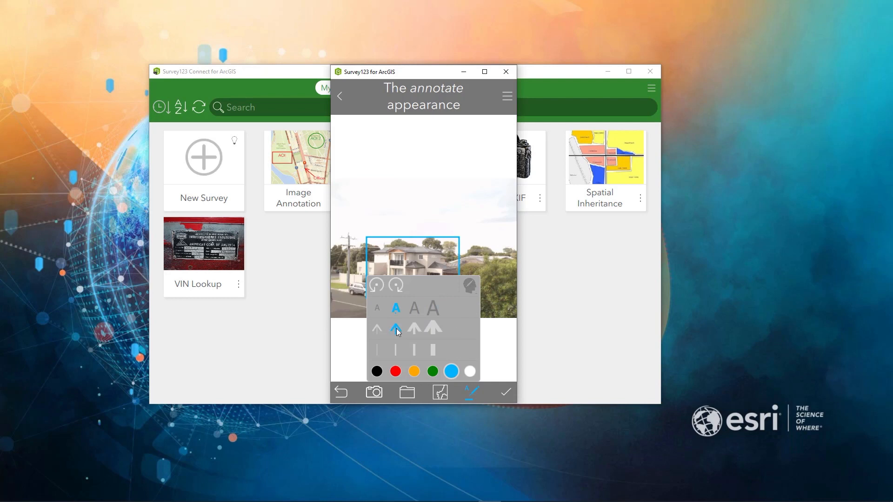
click(405, 200)
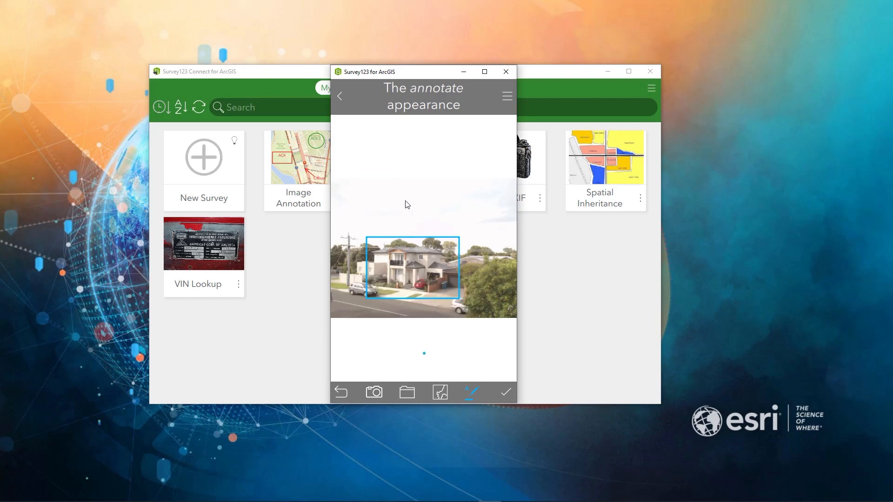
text(House)
key(Return)
Draw a blue arrow from the upper "House" text down to the building, and leave the sketch without saving.
click(466, 392)
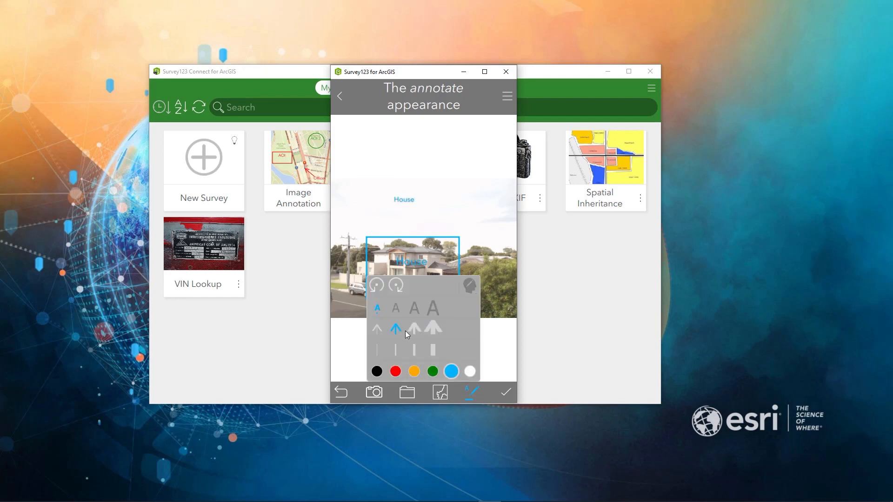
click(409, 215)
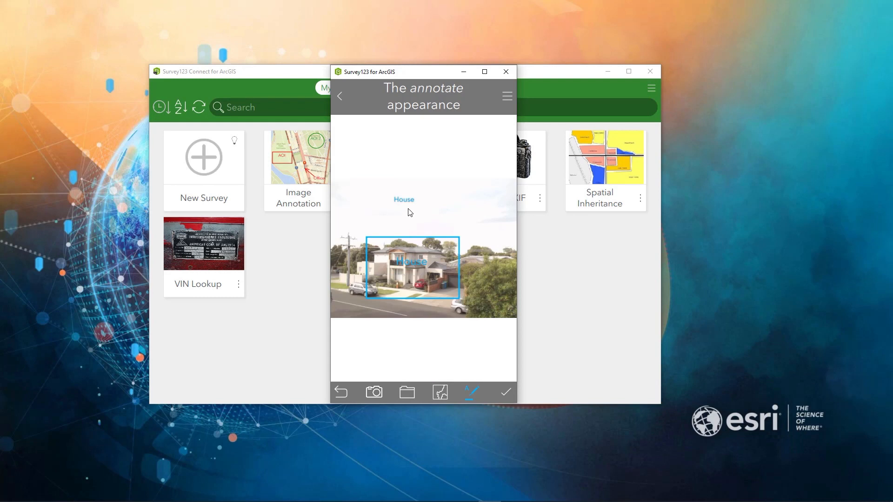
drag(406, 210, 410, 236)
click(341, 98)
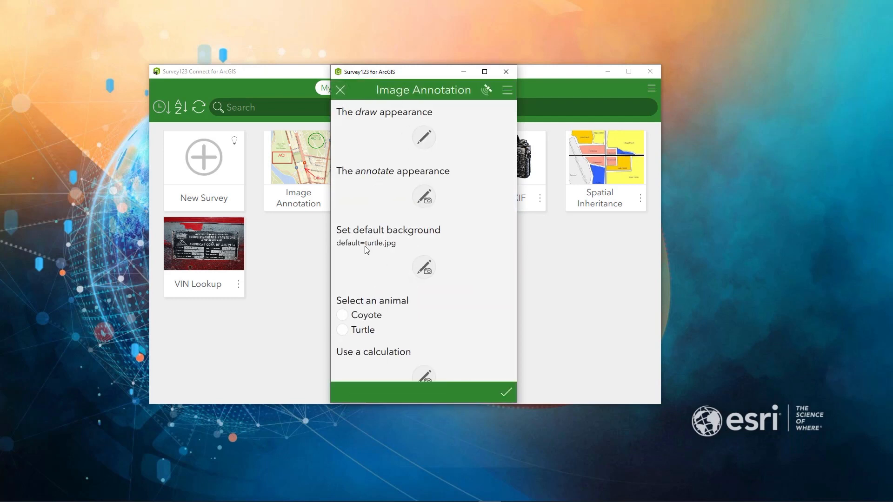
Open the Set default background question, mark the turtle's hind flipper in red, and leave the sketch without saving.
click(423, 269)
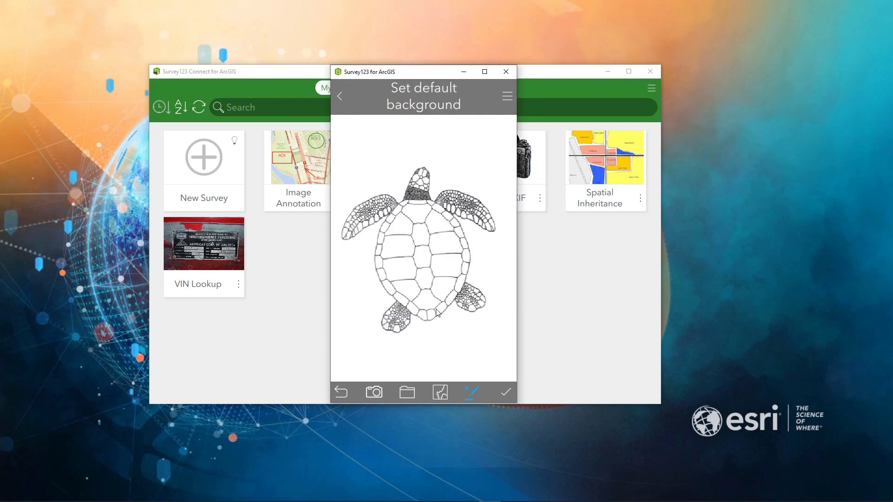
click(471, 392)
click(395, 371)
mouse_move(479, 292)
mouse_down()
mouse_move(486, 306)
mouse_move(478, 292)
mouse_up()
click(340, 96)
Select Coyote and afterwards Turtle as the animal, viewing the Use a calculation question's background image for each choice.
scroll(413, 288, down, 2)
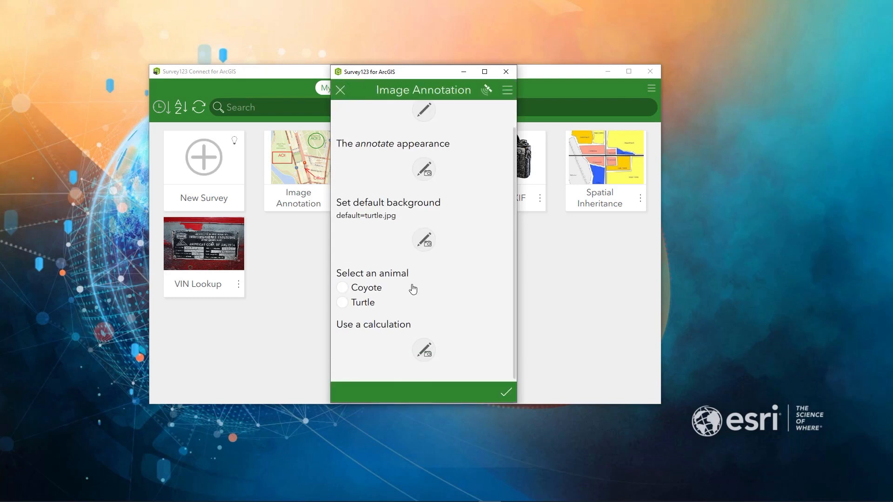
click(425, 350)
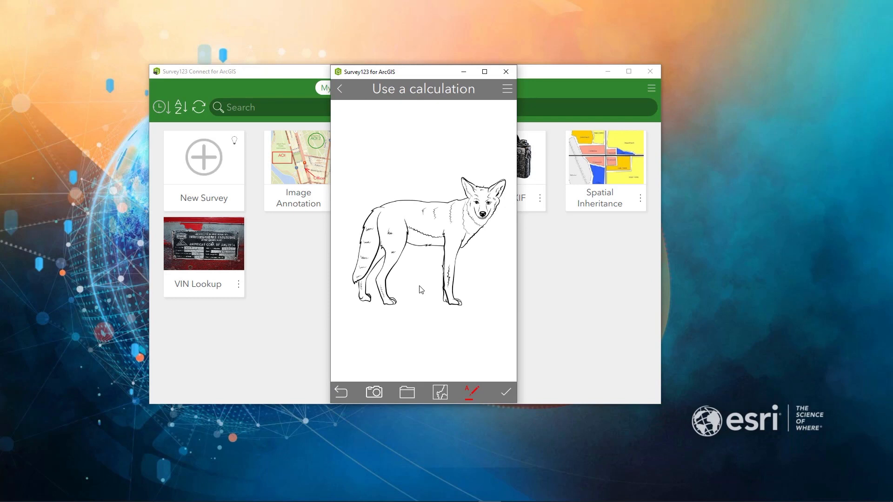
click(338, 88)
click(367, 330)
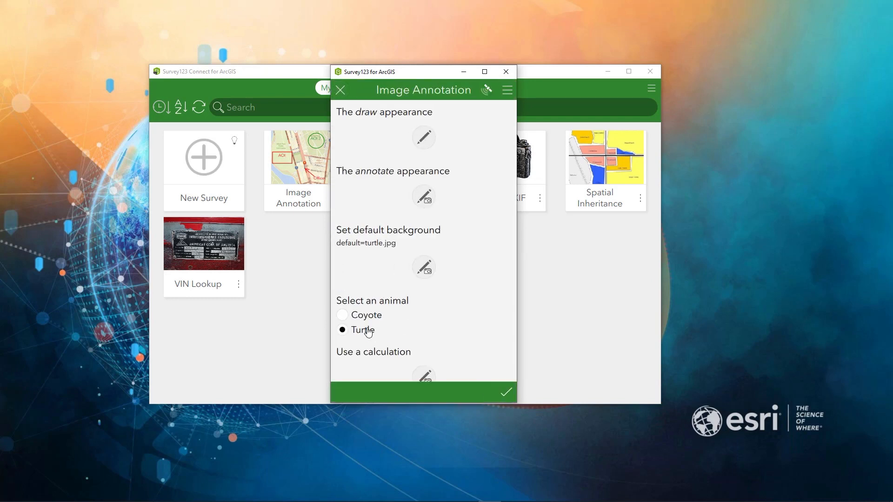
click(424, 374)
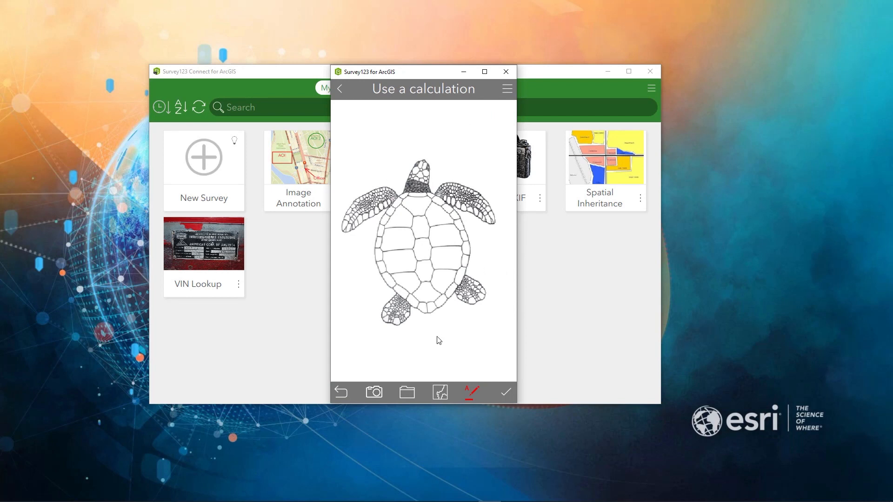
Replace the turtle background of the Use a calculation sketch with a captured map of the current location.
click(437, 393)
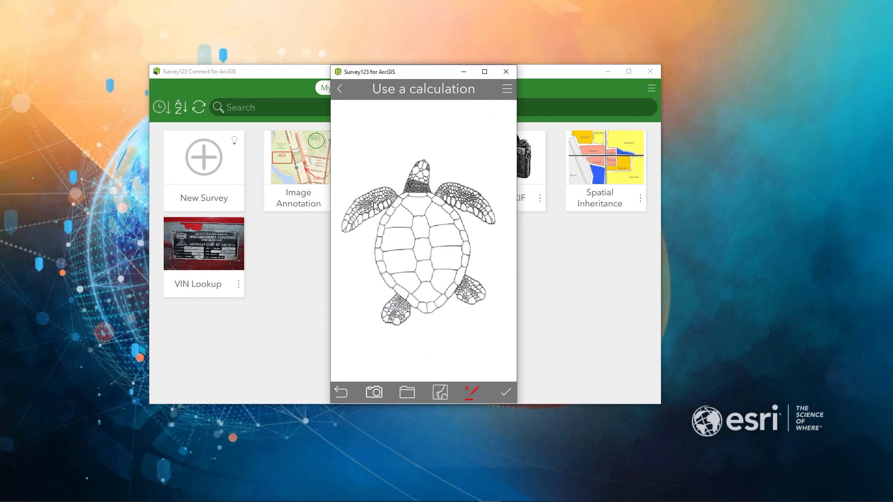
click(441, 394)
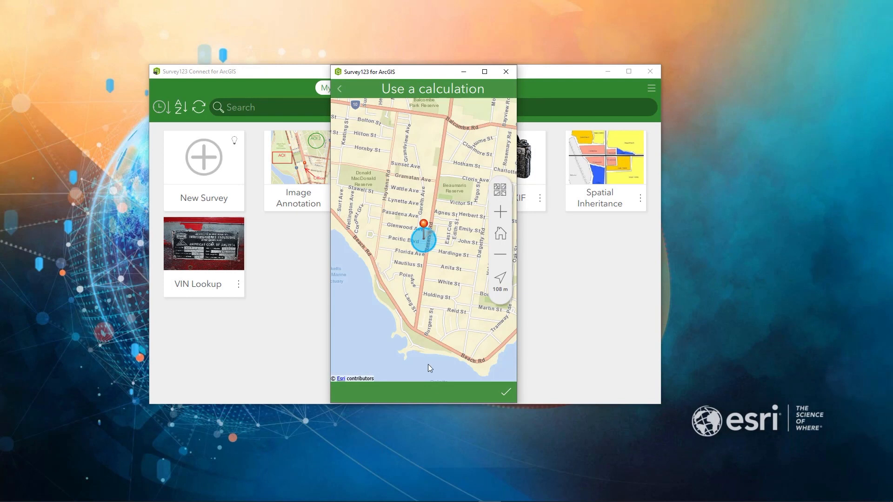
click(508, 394)
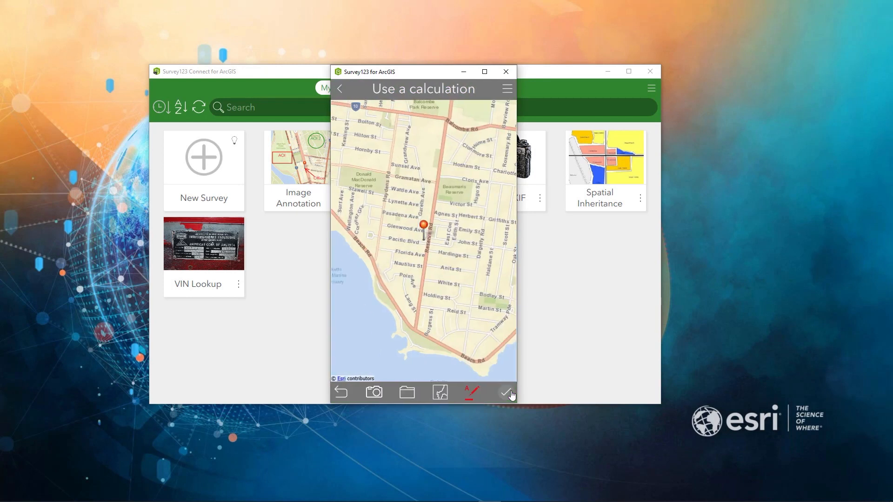
Outline the Beaumaris Reserve on the map in green, label it "Park", and leave the sketch without saving.
click(469, 392)
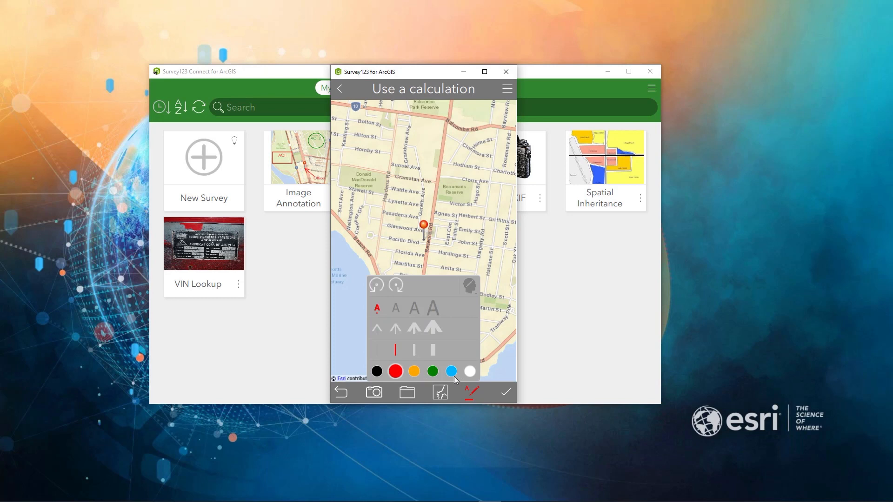
click(433, 373)
click(440, 182)
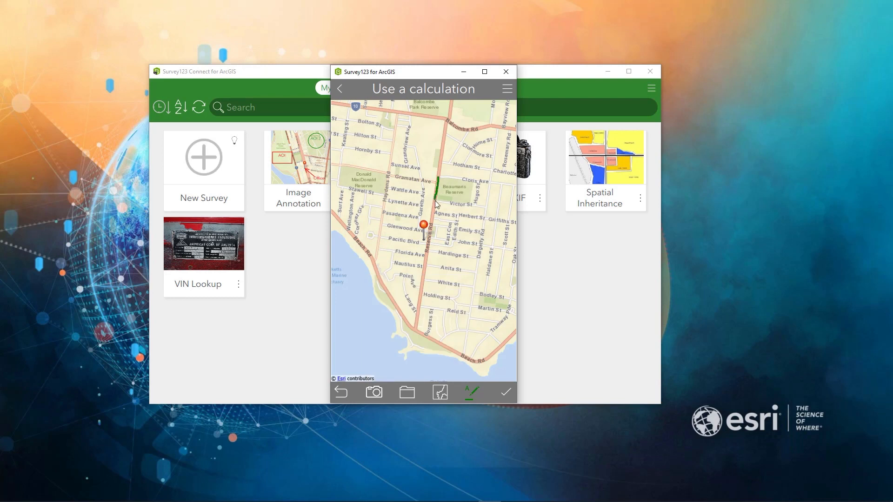
mouse_move(471, 200)
mouse_down()
mouse_move(474, 180)
mouse_move(438, 178)
mouse_up()
text(Park)
click(340, 89)
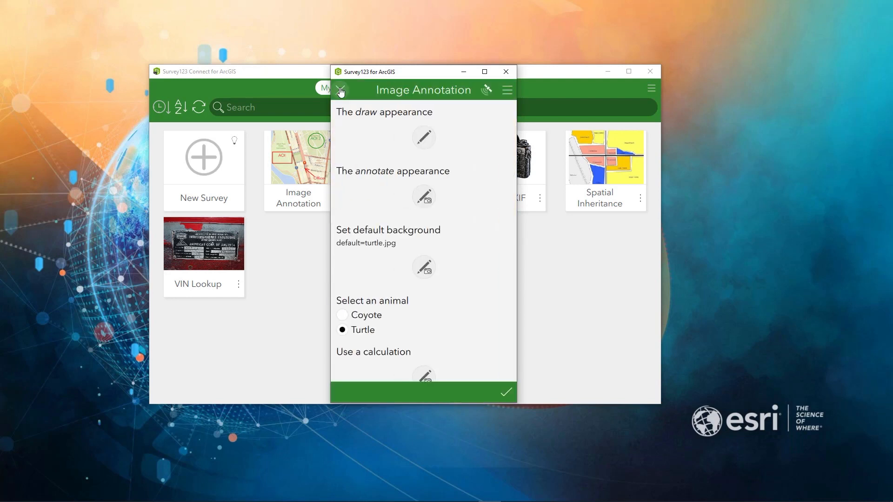